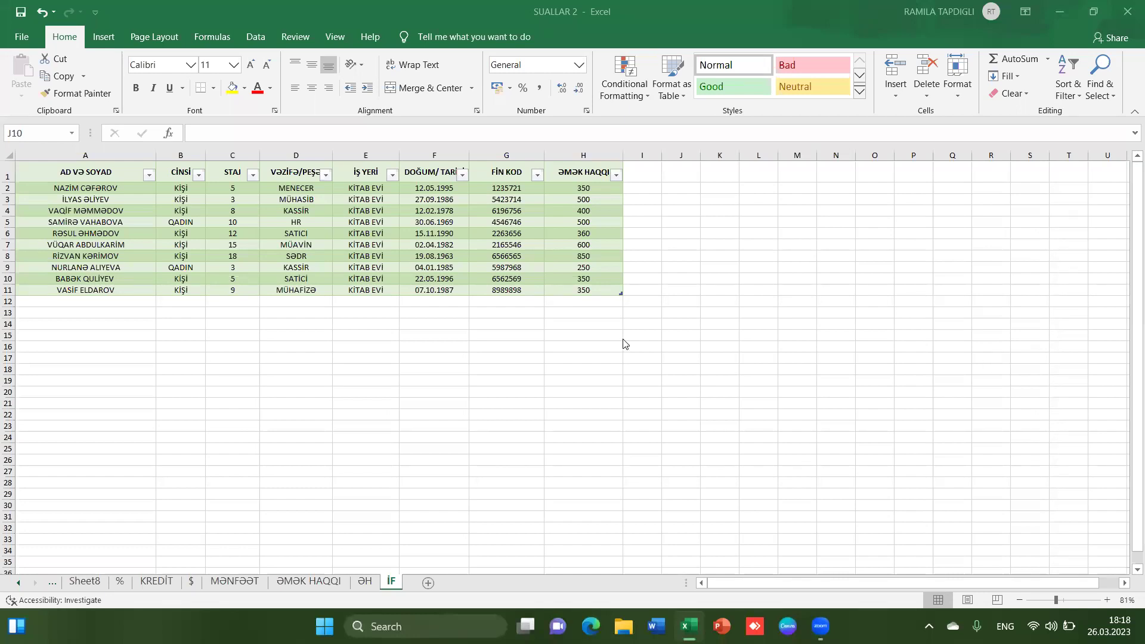
# Select the employee table A1:H11 and start a PivotTable from it.
pyautogui.click(108, 40)
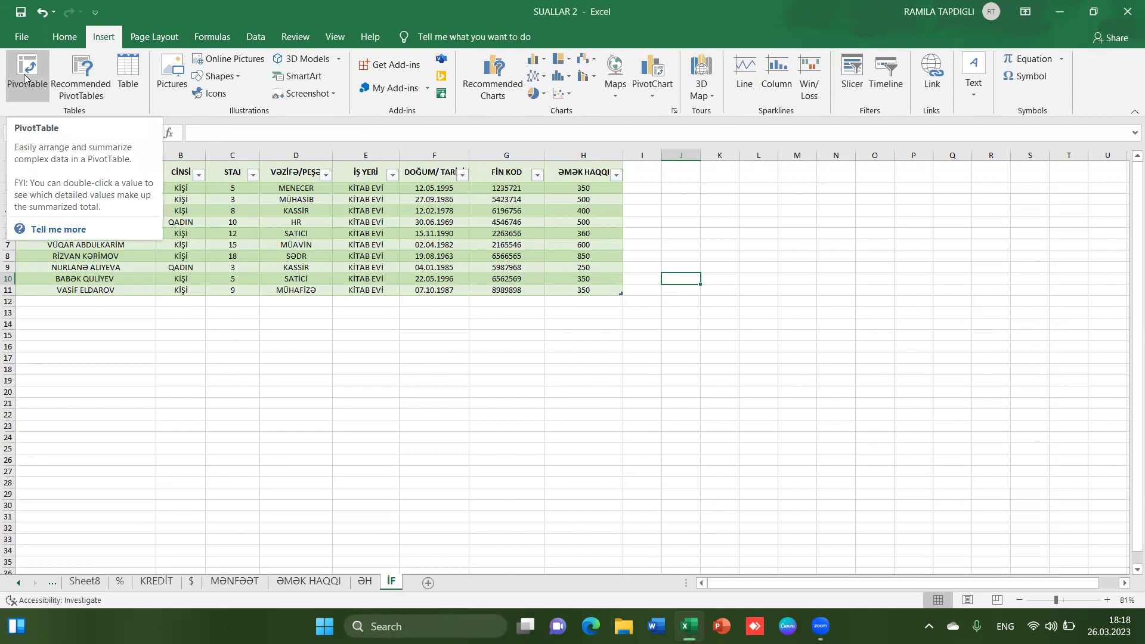
pyautogui.click(296, 279)
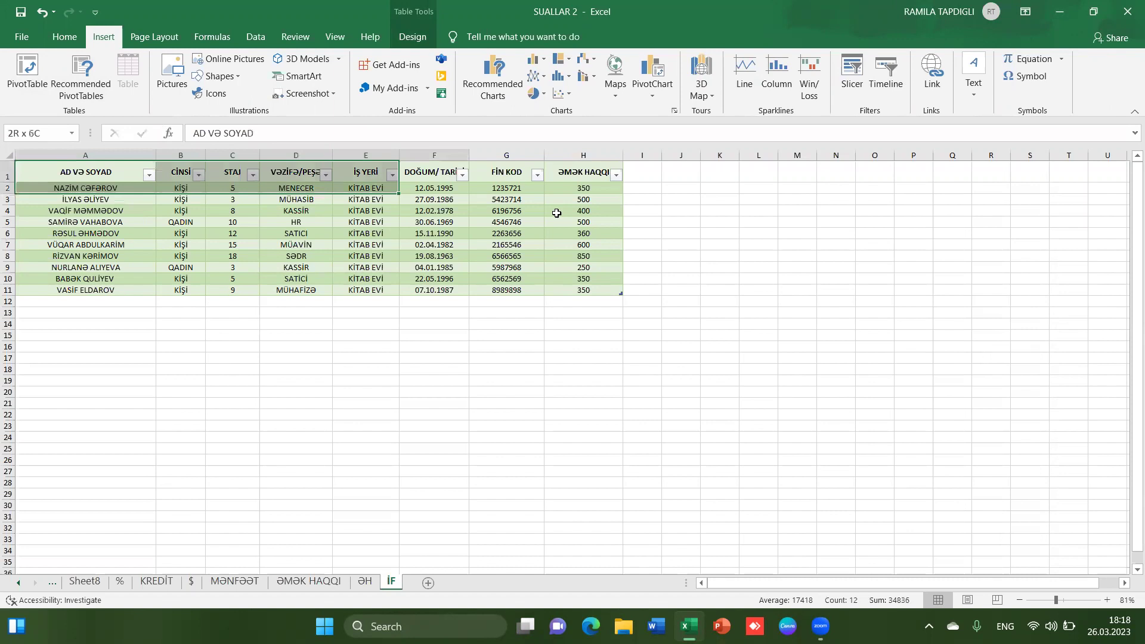
pyautogui.moveTo(102, 172); pyautogui.dragTo(620, 293)
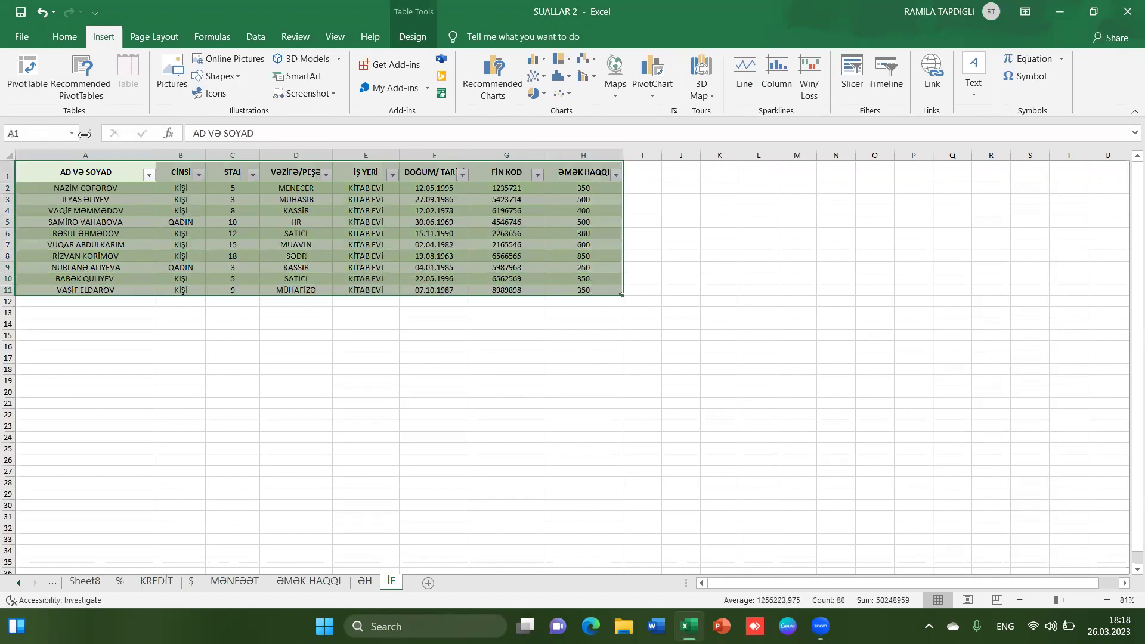
pyautogui.click(42, 80)
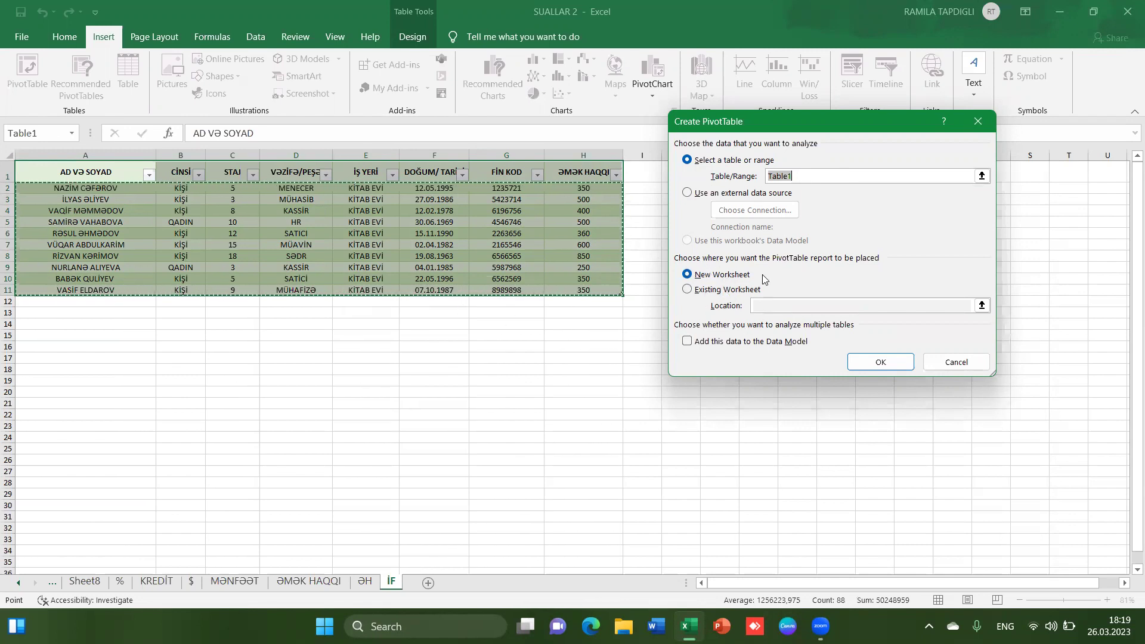
# Create the pivot table on a new worksheet.
pyautogui.click(721, 292)
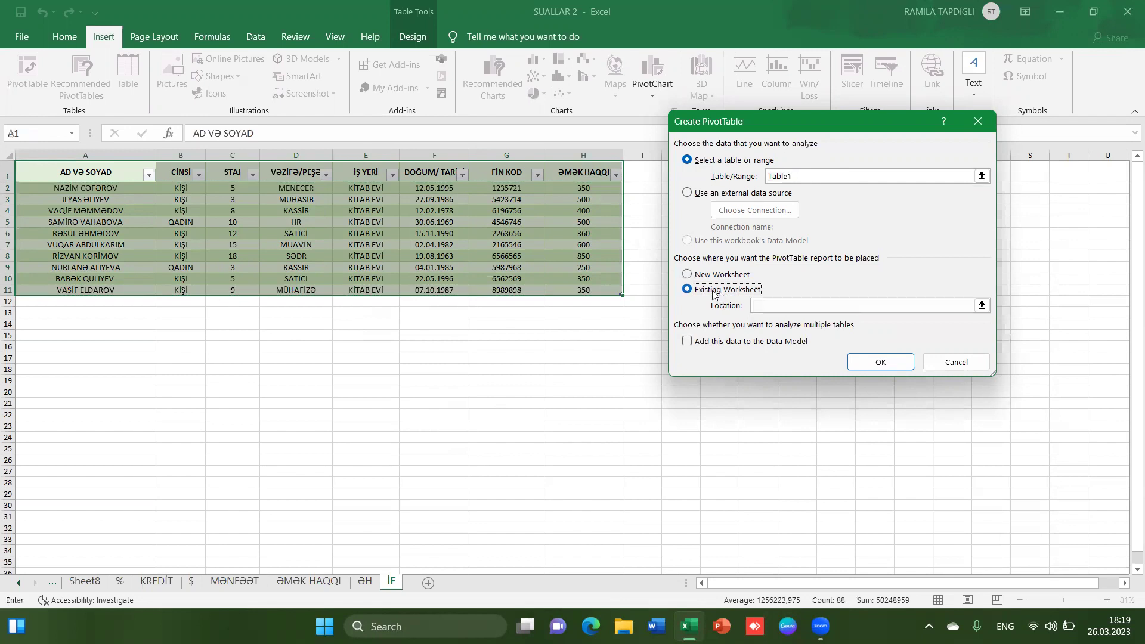
pyautogui.click(704, 276)
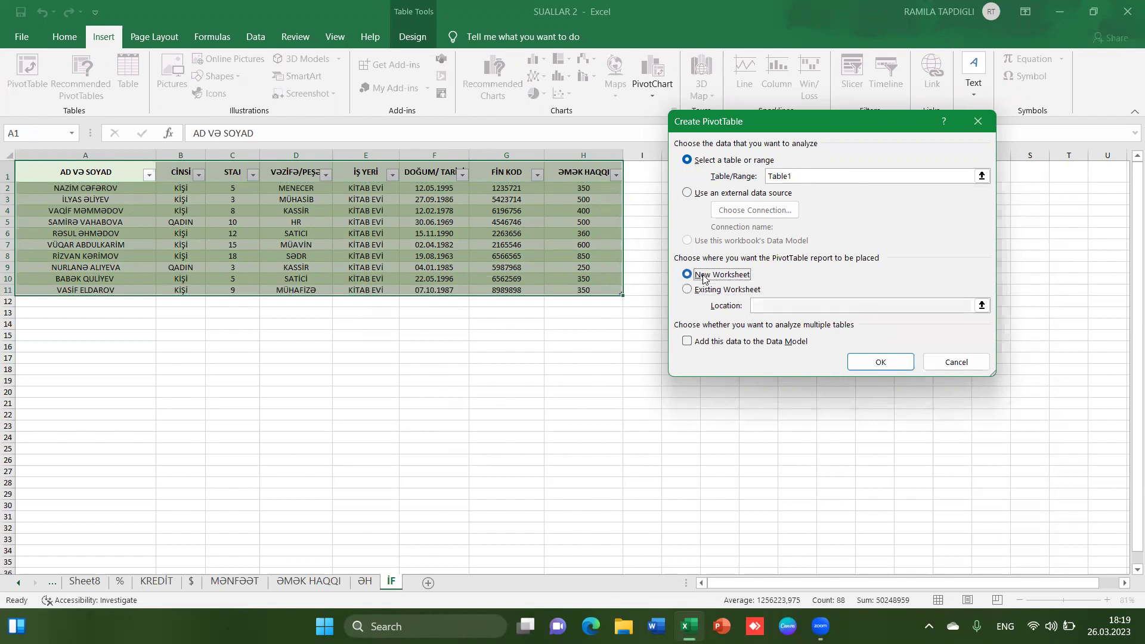
pyautogui.click(880, 363)
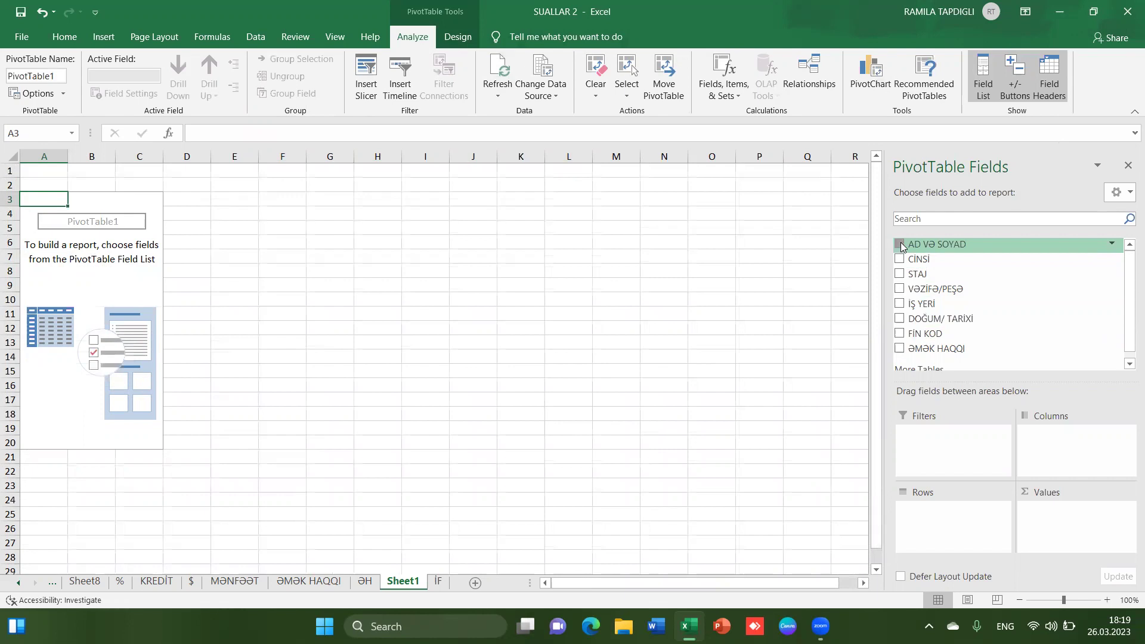
# Add all eight fields: five as row groupings, STAJ, FİN KOD and ƏMƏK HAQQI as sums.
pyautogui.click(900, 244)
pyautogui.click(900, 259)
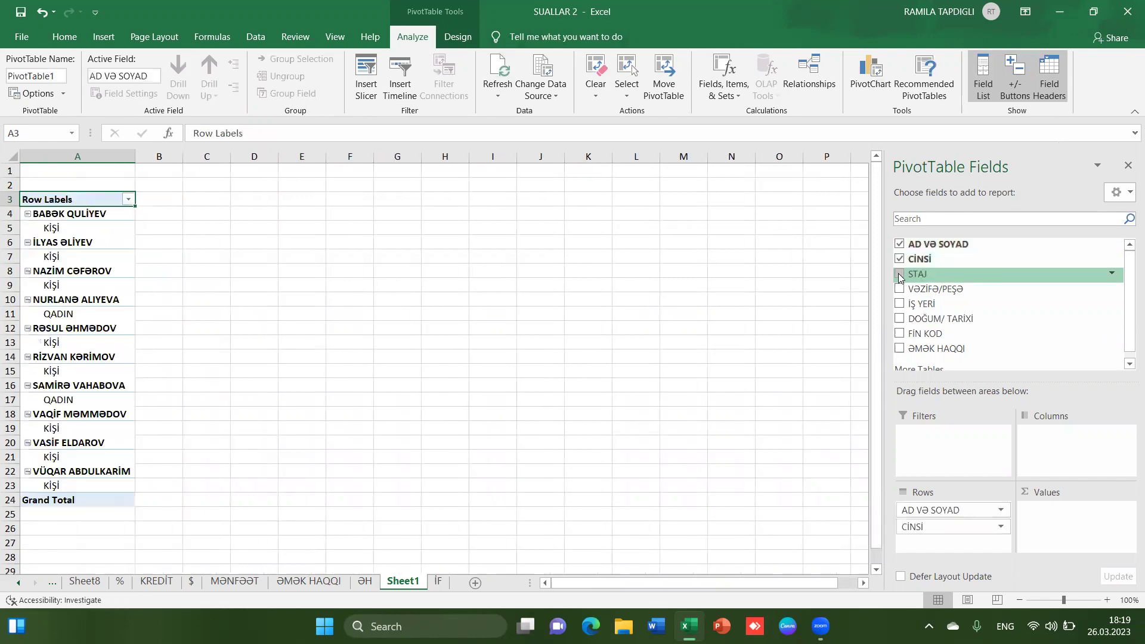
pyautogui.click(900, 274)
pyautogui.click(899, 289)
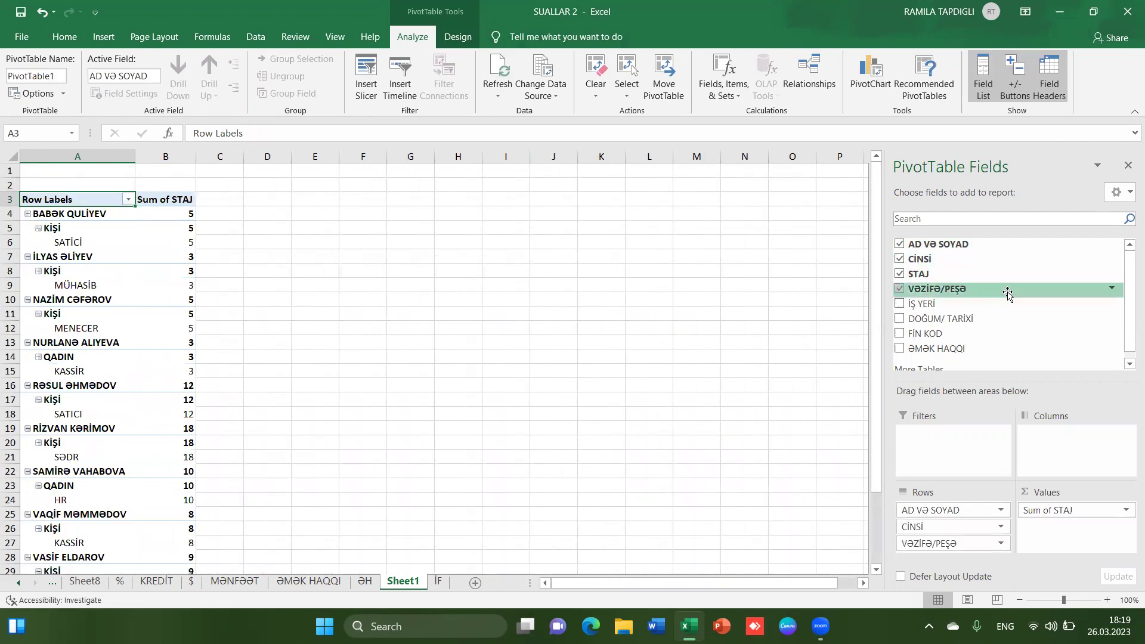
pyautogui.click(900, 303)
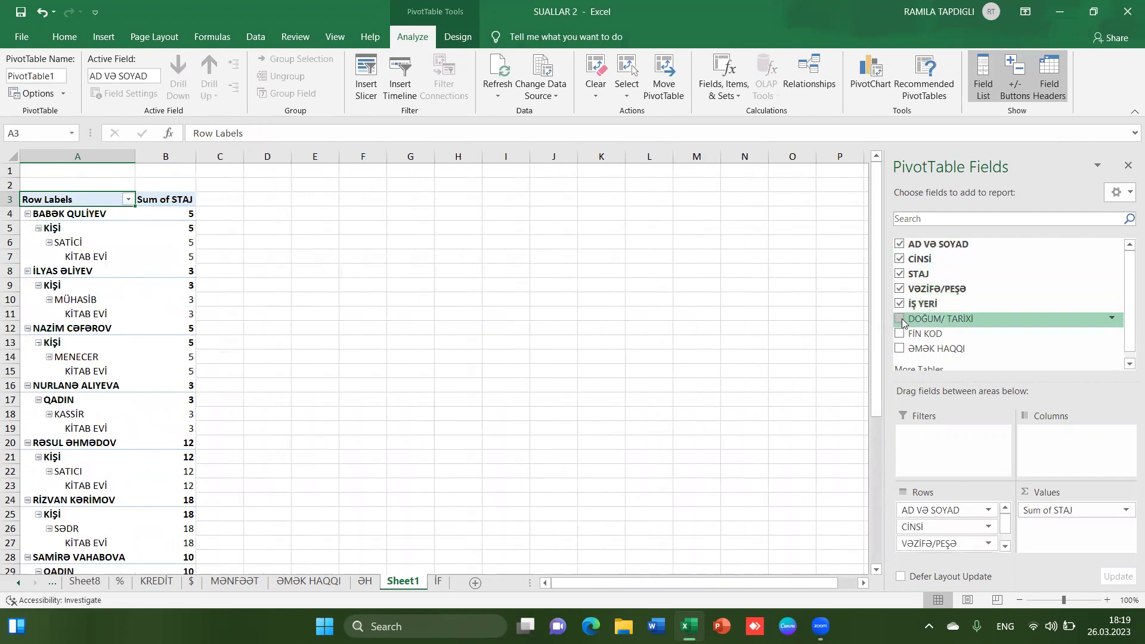
pyautogui.click(900, 319)
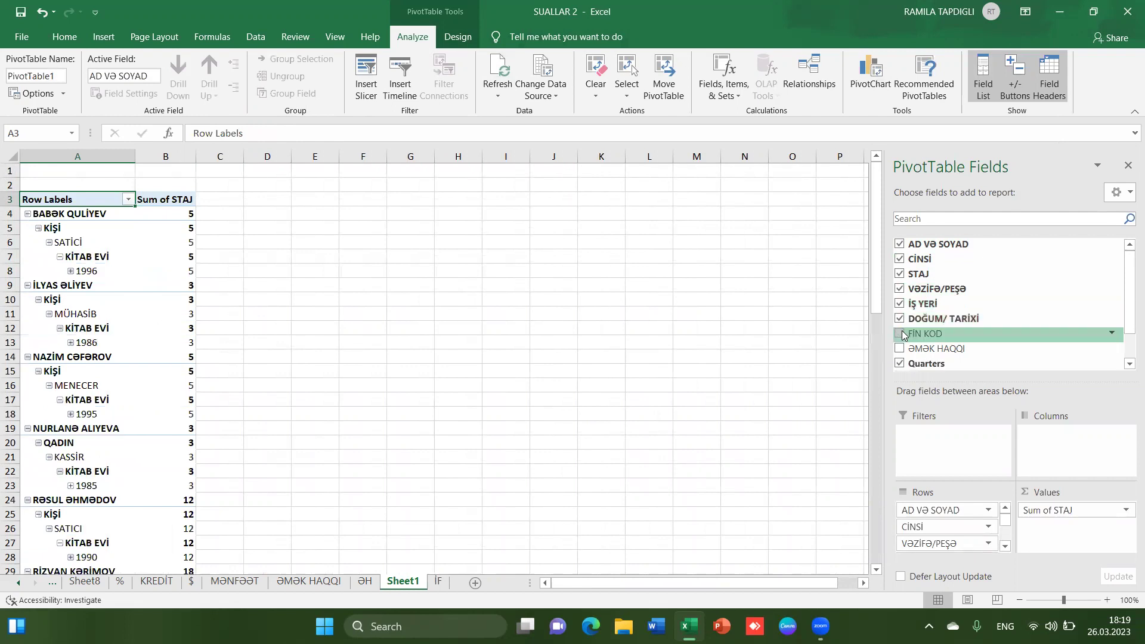
pyautogui.click(900, 334)
pyautogui.click(900, 348)
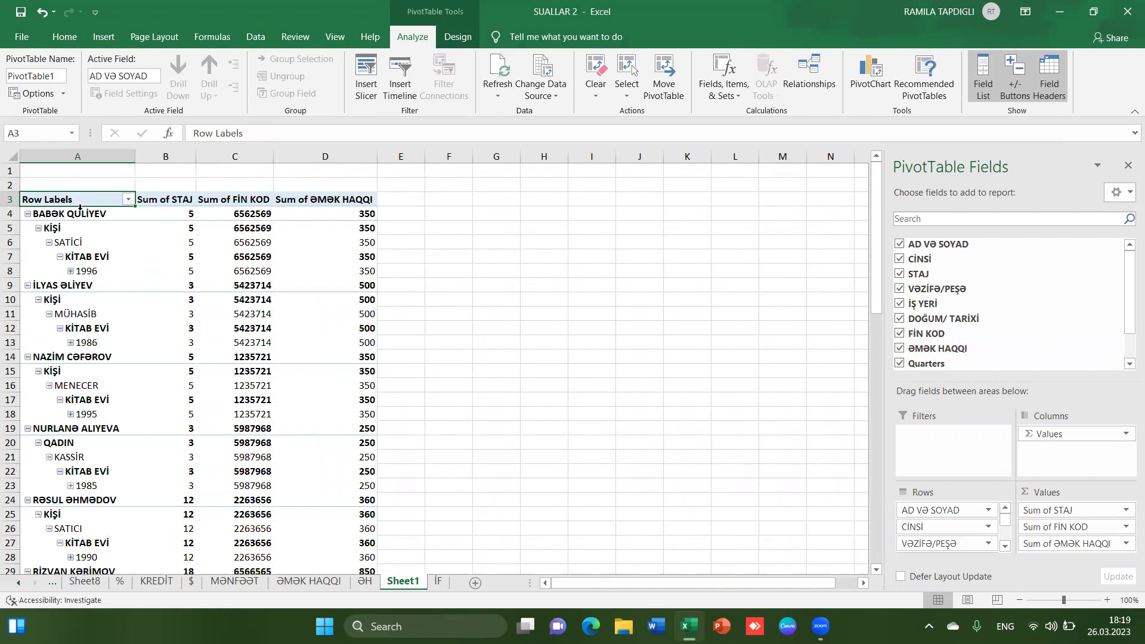
# Select a row label, then a cell outside, then a value cell in the pivot table.
pyautogui.click(81, 214)
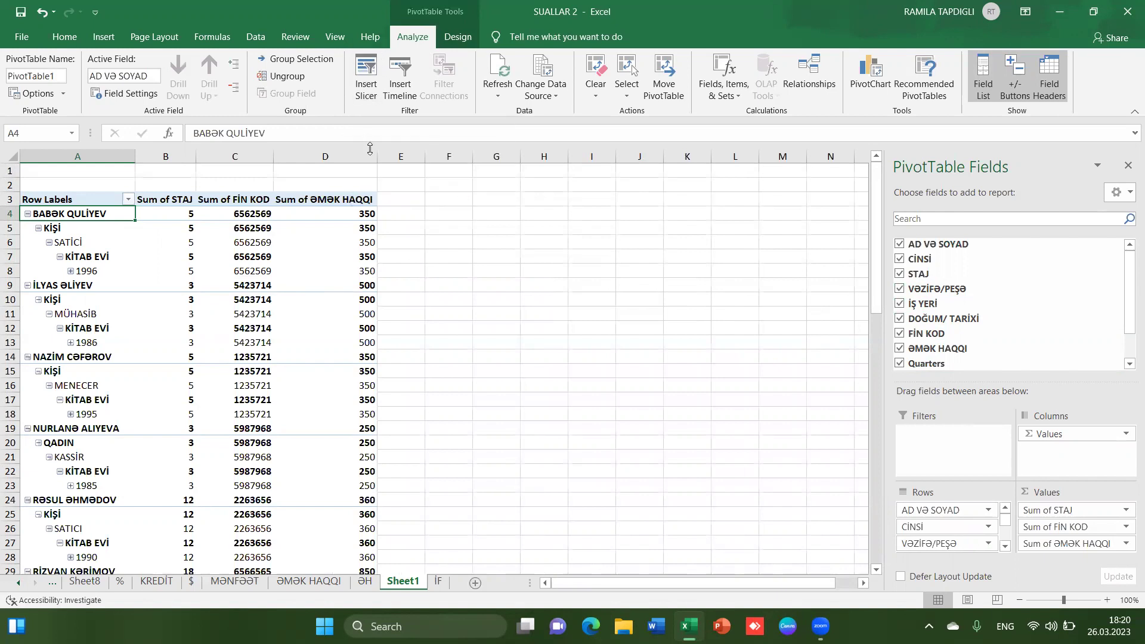
pyautogui.click(433, 237)
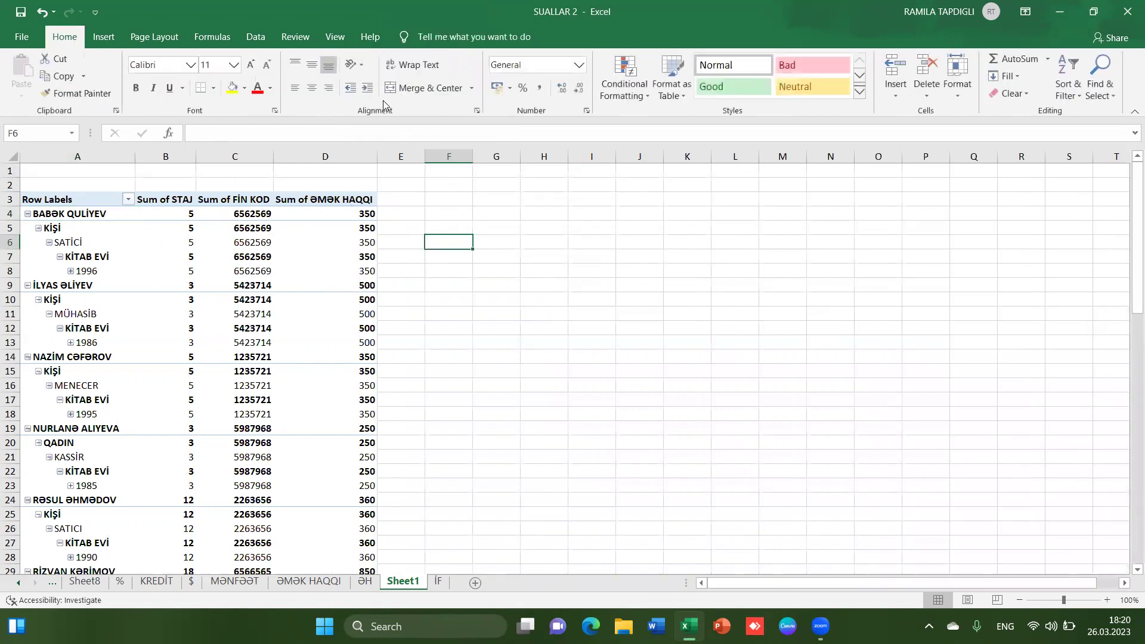
pyautogui.click(322, 224)
# Insert slicers for AD VƏ SOYAD, STAJ, VƏZİFƏ/PEŞƏ, FİN KOD and ƏMƏK HAQQI.
pyautogui.click(367, 75)
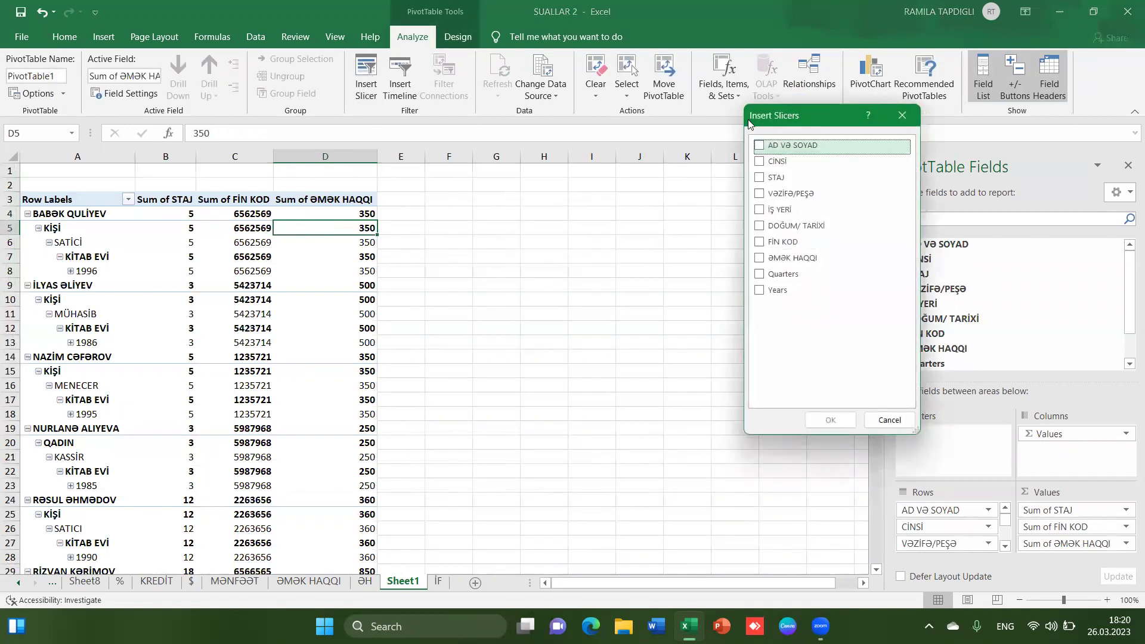
pyautogui.click(761, 146)
pyautogui.click(759, 177)
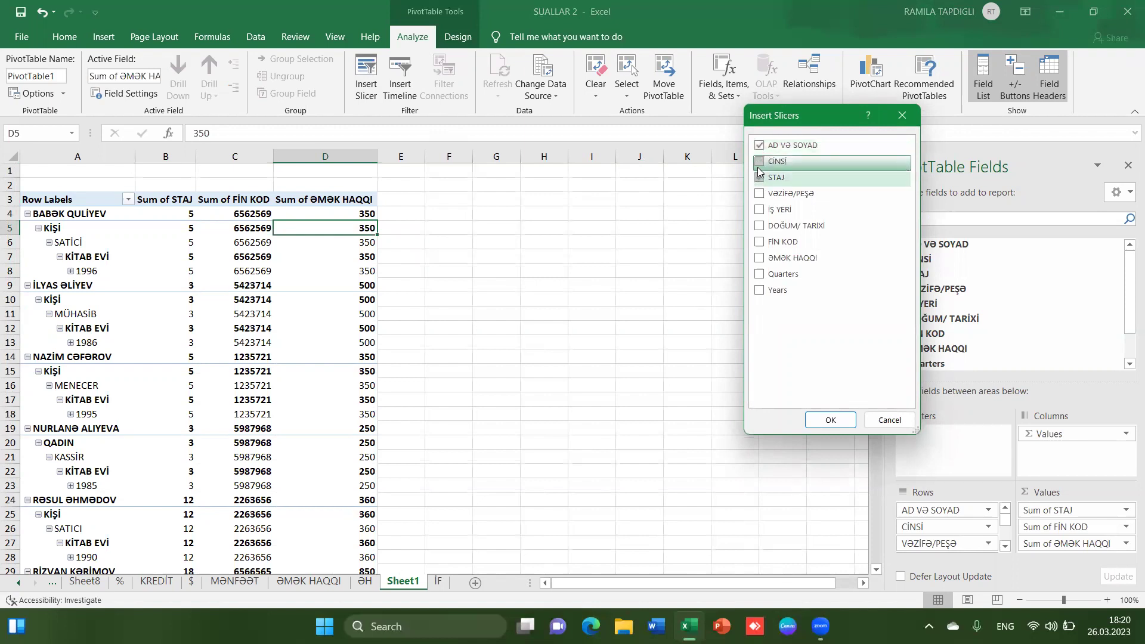
pyautogui.click(759, 193)
pyautogui.click(759, 243)
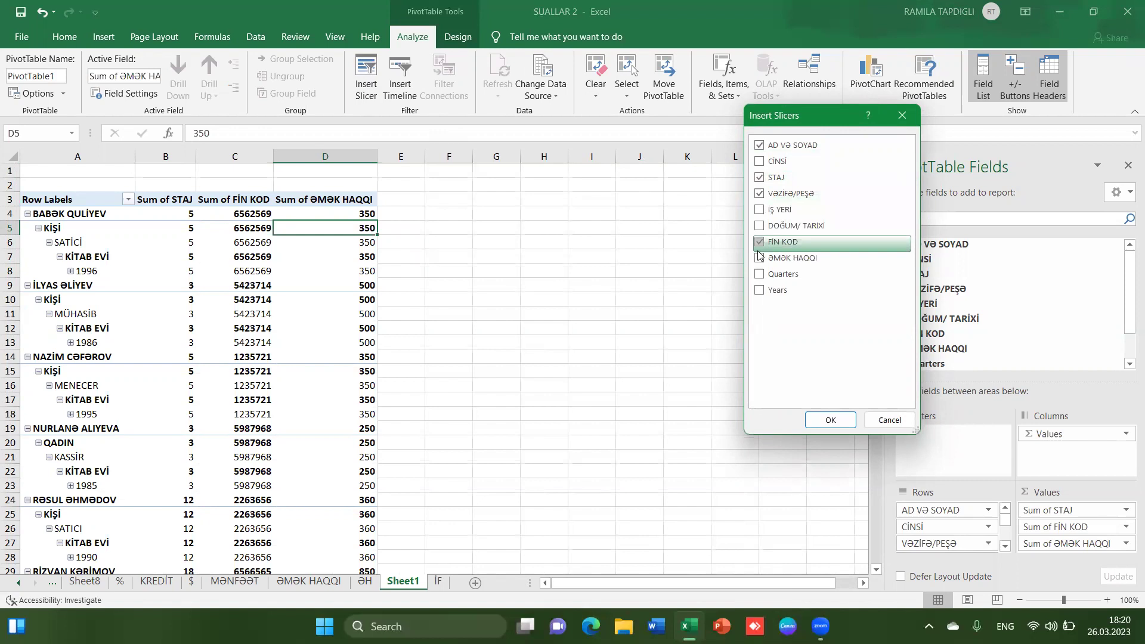
pyautogui.click(759, 258)
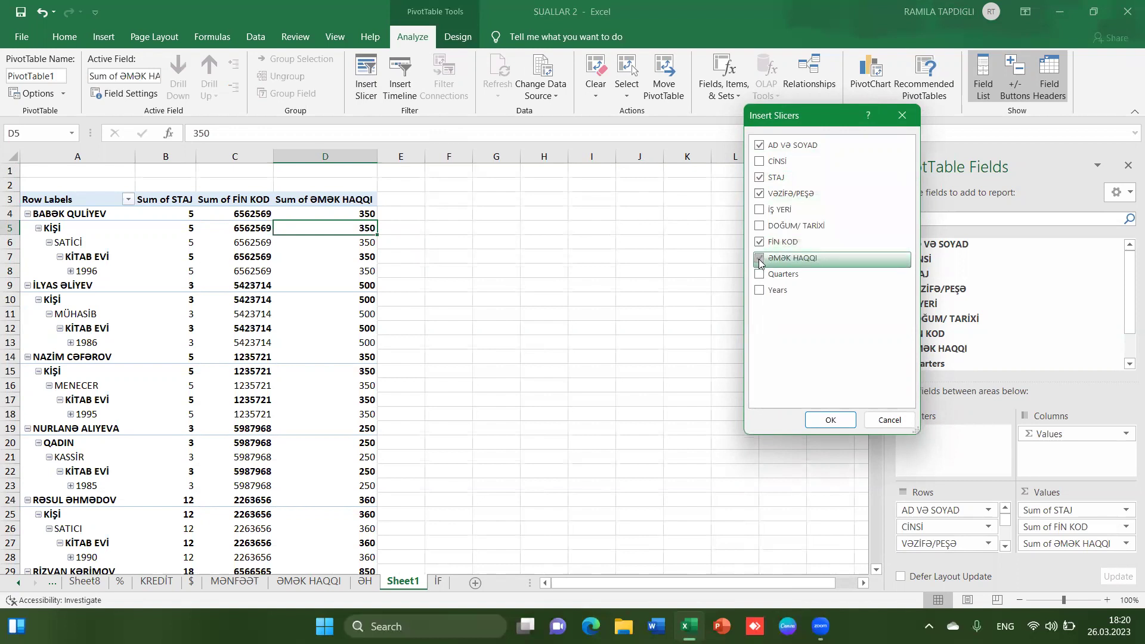
pyautogui.click(830, 420)
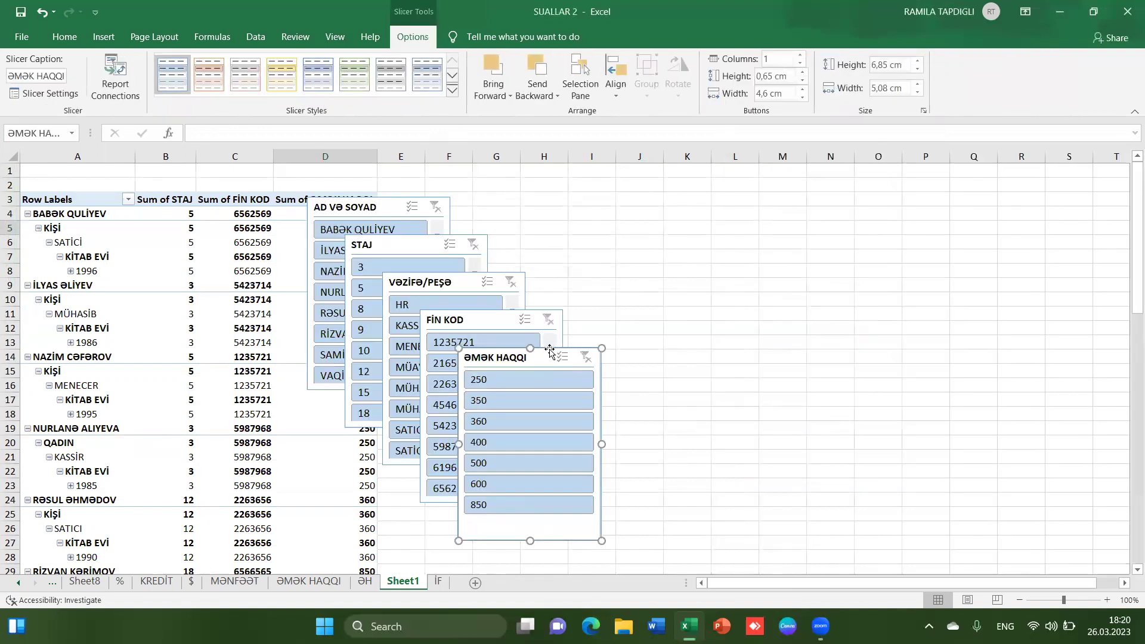
# Drag the five slicers off the pivot table into a rough row on the right.
pyautogui.moveTo(536, 362); pyautogui.dragTo(961, 210)
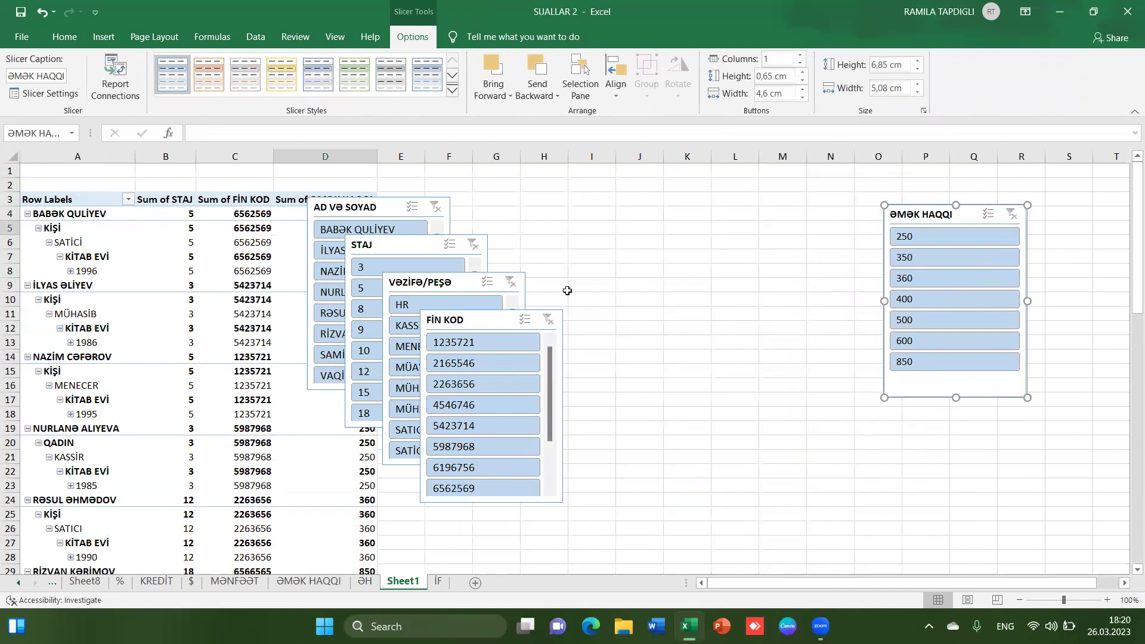
pyautogui.moveTo(466, 310)
pyautogui.mouseDown()
pyautogui.moveTo(805, 201)
pyautogui.moveTo(756, 195)
pyautogui.mouseUp()
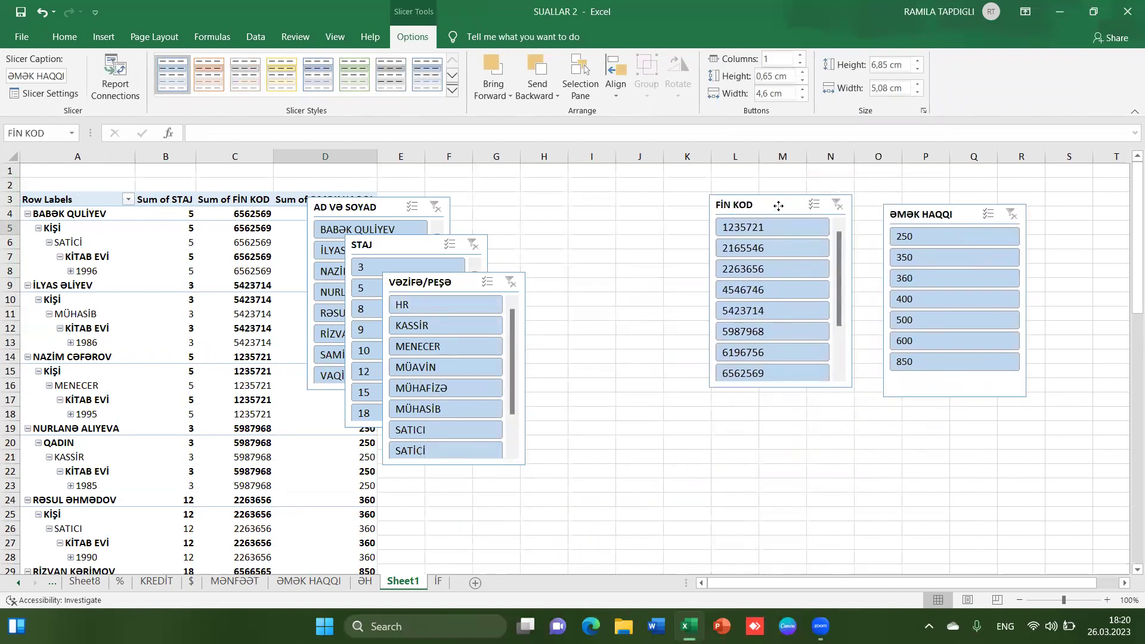
pyautogui.click(458, 276)
pyautogui.moveTo(458, 275); pyautogui.dragTo(608, 194)
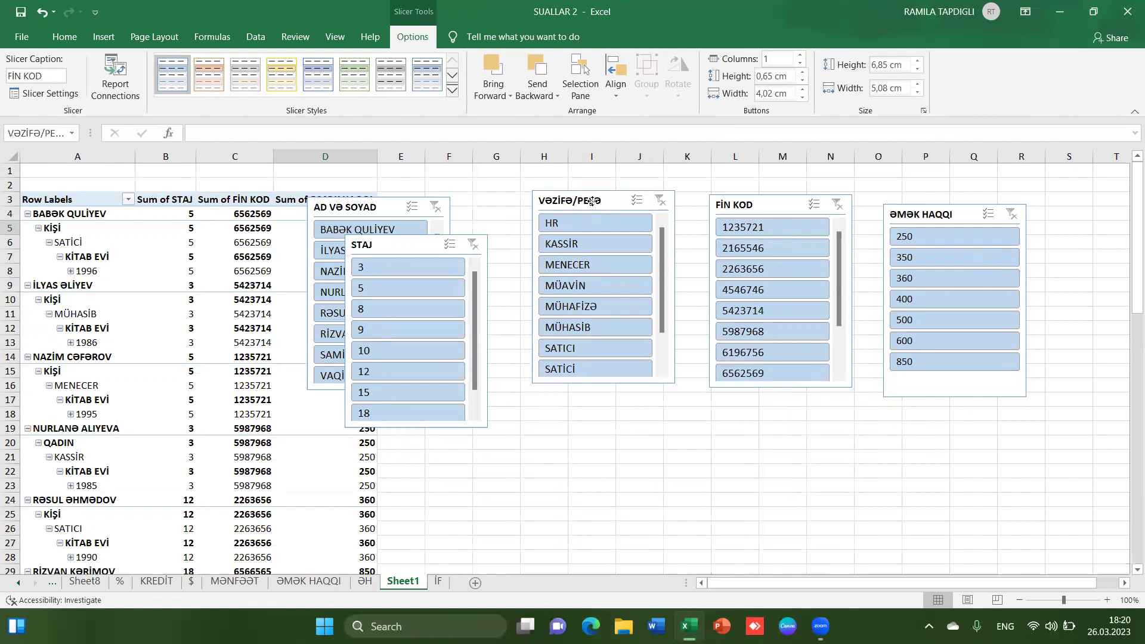
pyautogui.click(382, 245)
pyautogui.moveTo(287, 225); pyautogui.dragTo(482, 214)
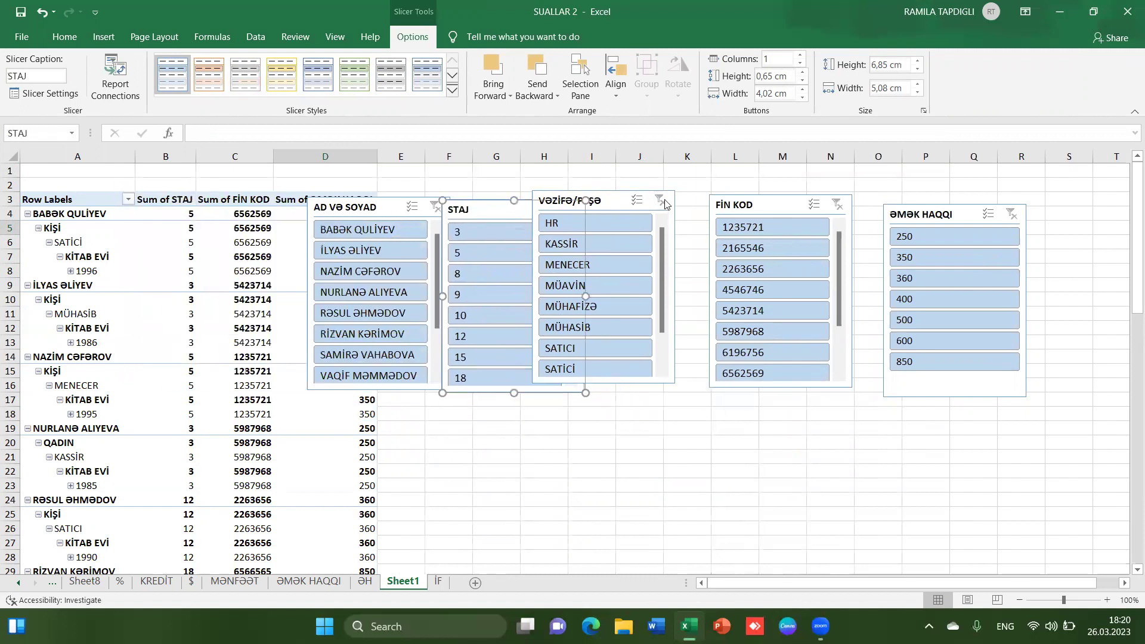
# Align the slicers into columns E–G, H–J, K–M, N–P and Q–S.
pyautogui.moveTo(936, 219); pyautogui.dragTo(1025, 206)
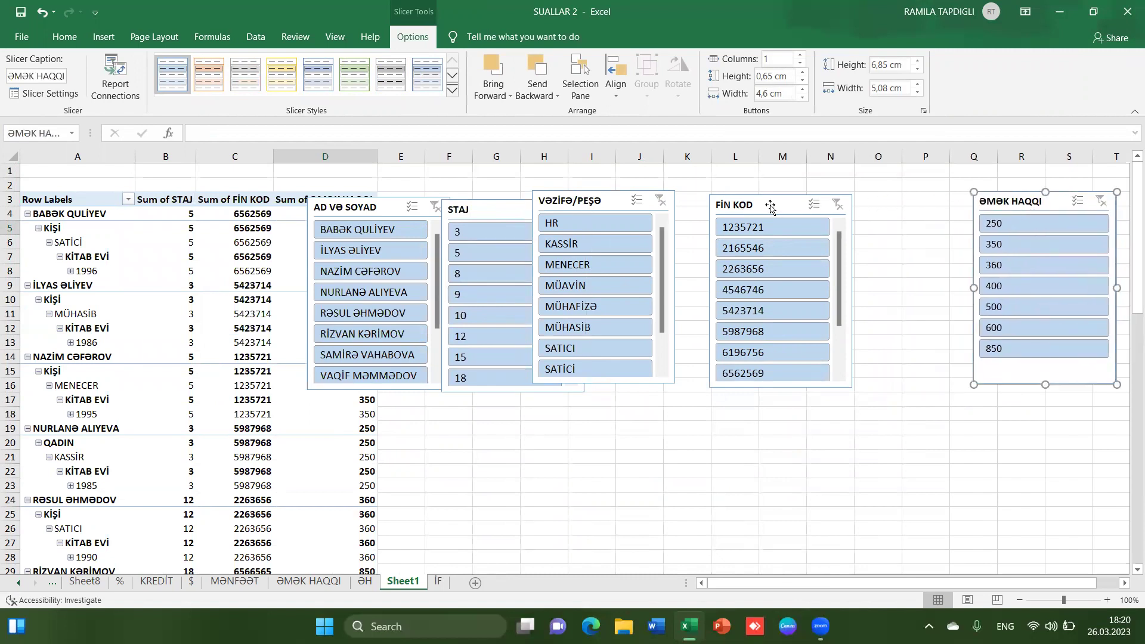
pyautogui.moveTo(776, 208); pyautogui.dragTo(899, 215)
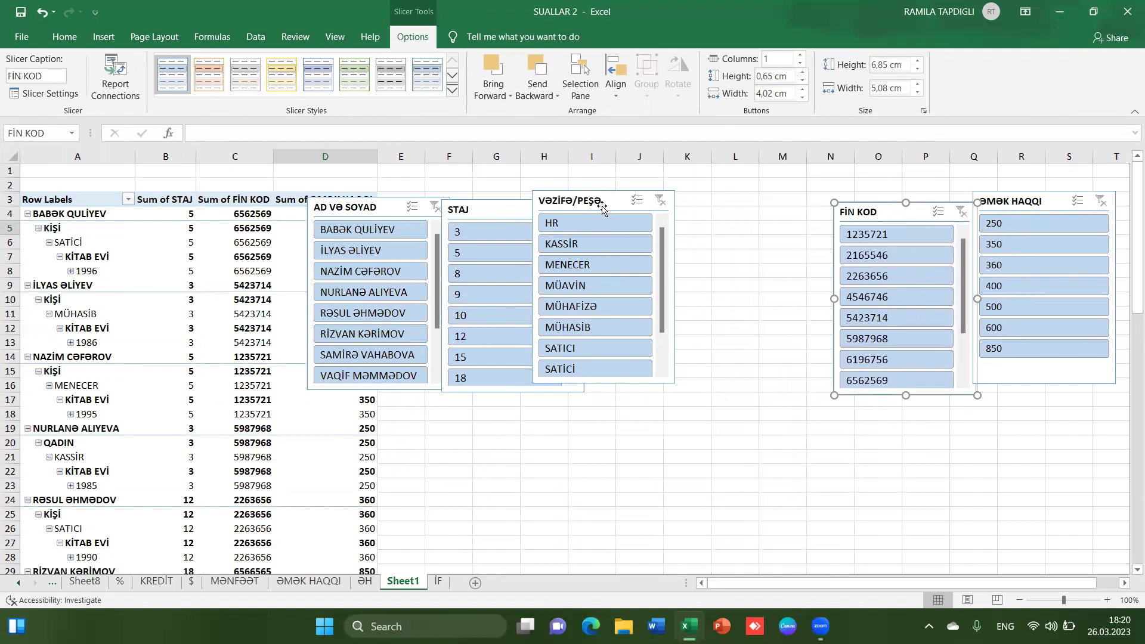
pyautogui.moveTo(601, 202); pyautogui.dragTo(752, 212)
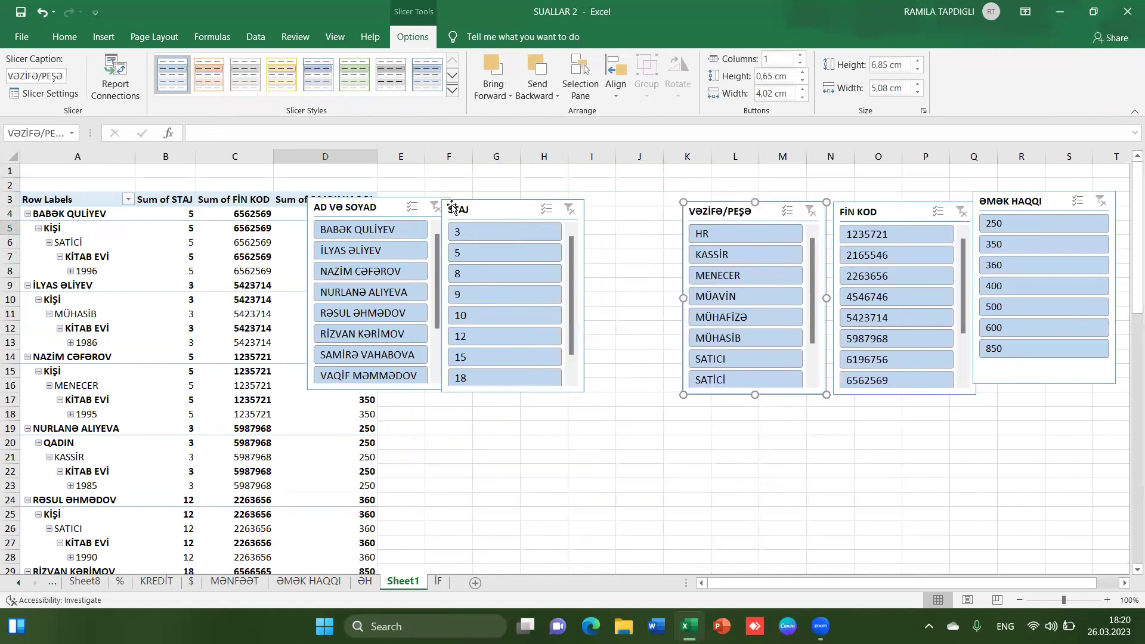
pyautogui.moveTo(487, 204); pyautogui.dragTo(575, 207)
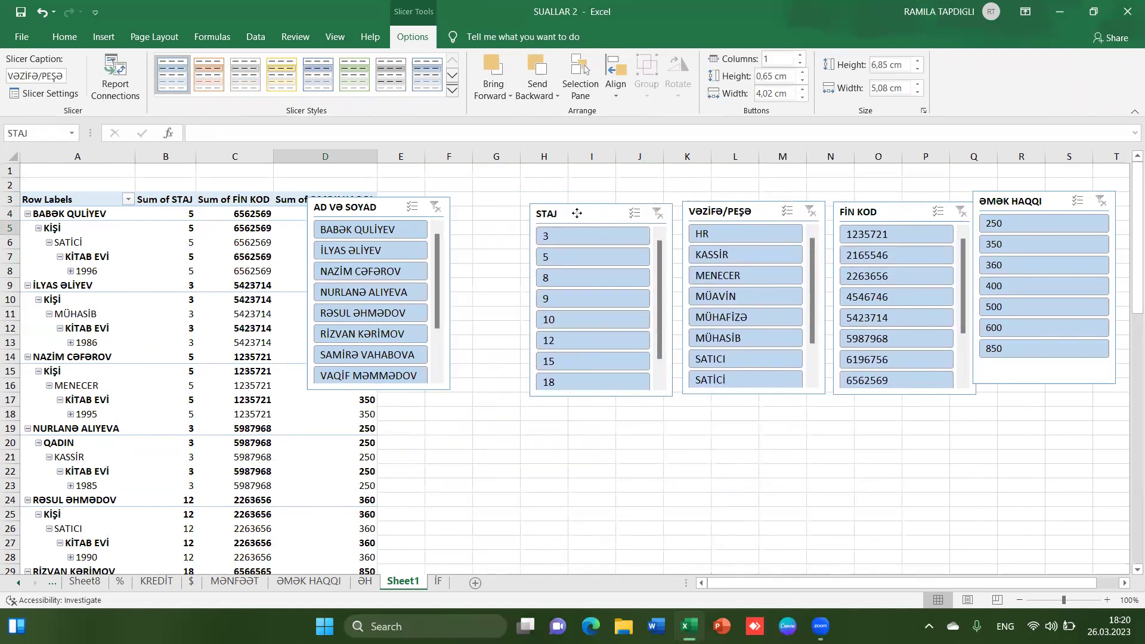
pyautogui.moveTo(366, 207); pyautogui.dragTo(454, 215)
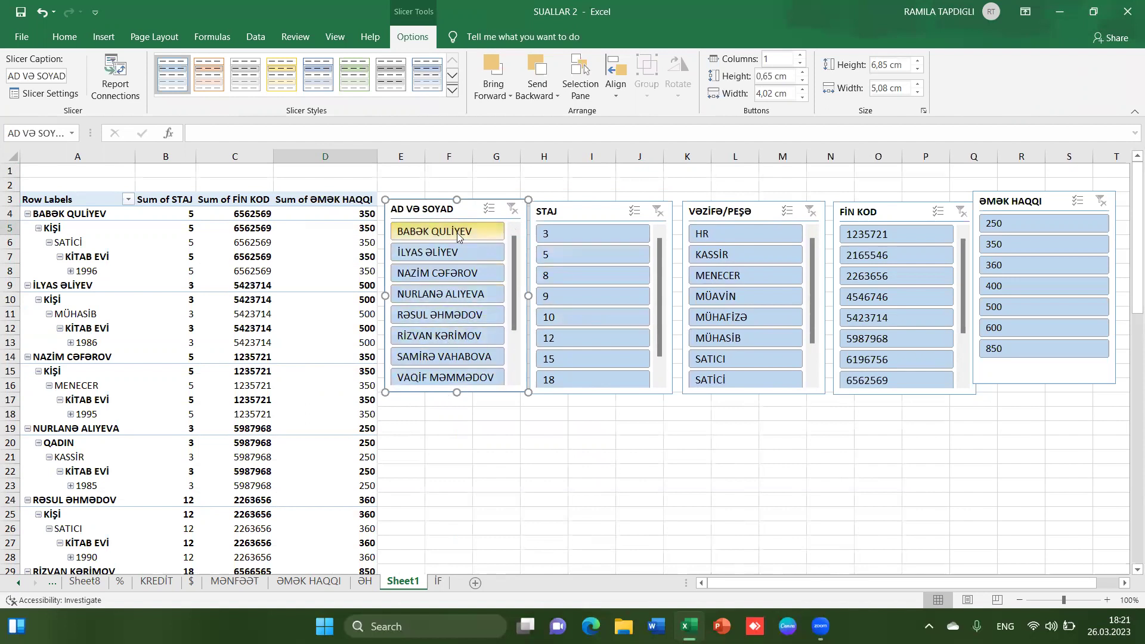
# Filter the pivot by one employee's name, then by one FİN KOD, clearing each filter.
pyautogui.click(452, 358)
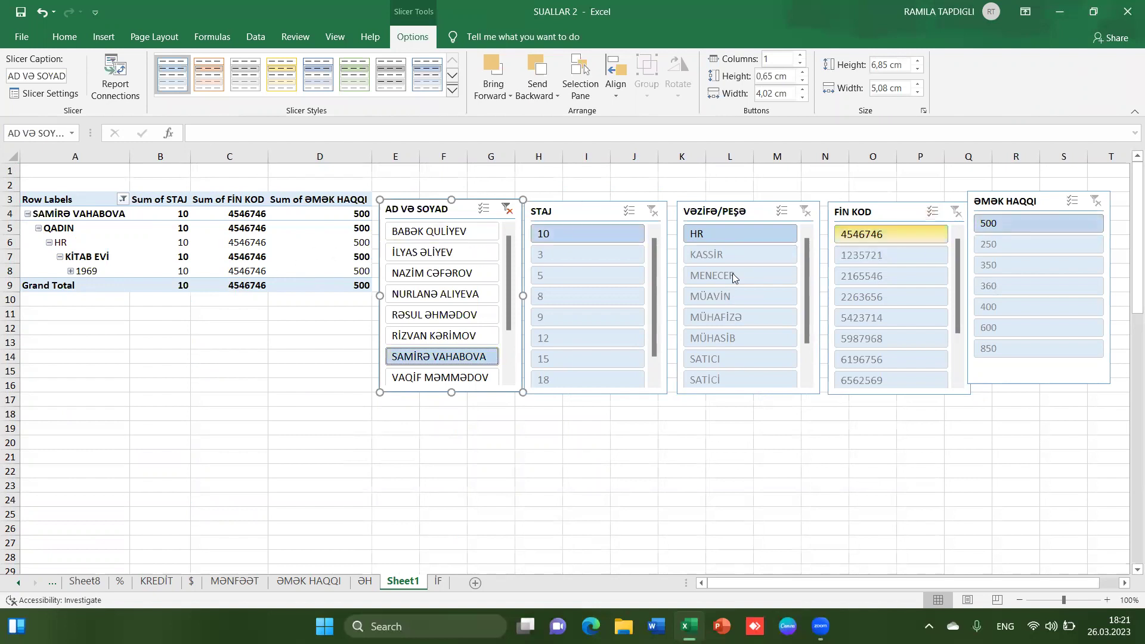
pyautogui.click(507, 211)
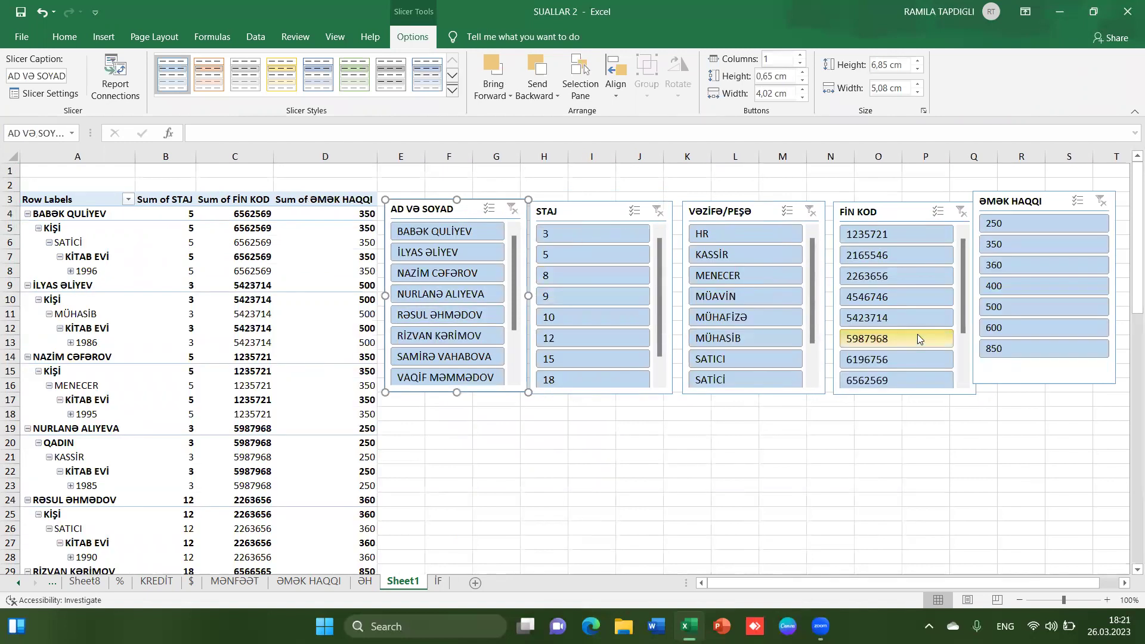
pyautogui.moveTo(963, 286)
pyautogui.scroll(-3, 961, 287)
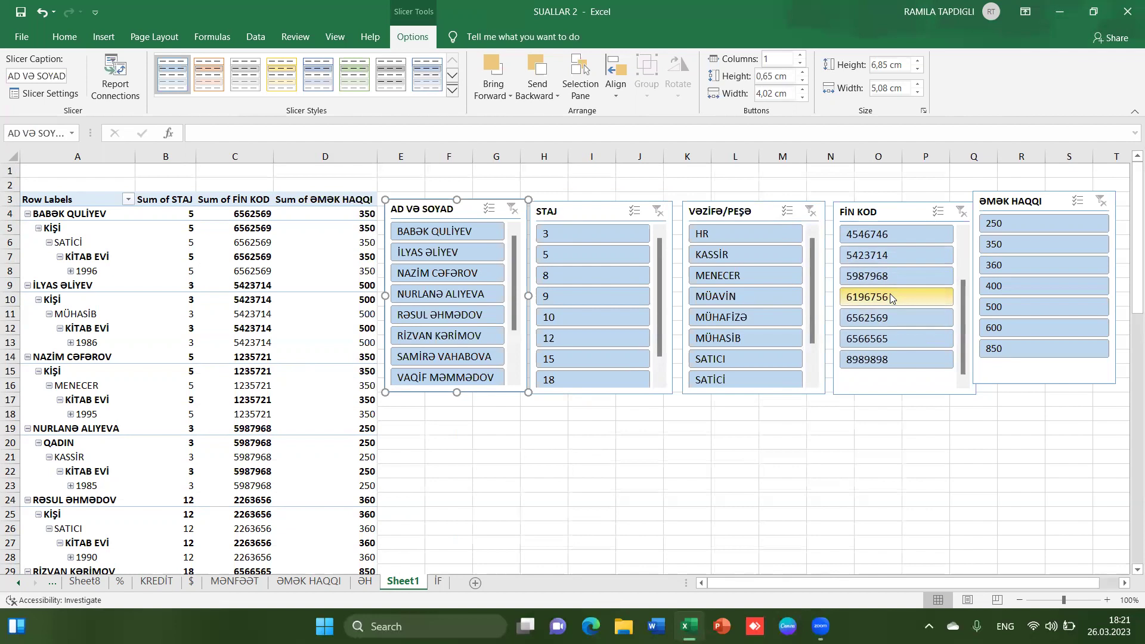
pyautogui.click(891, 299)
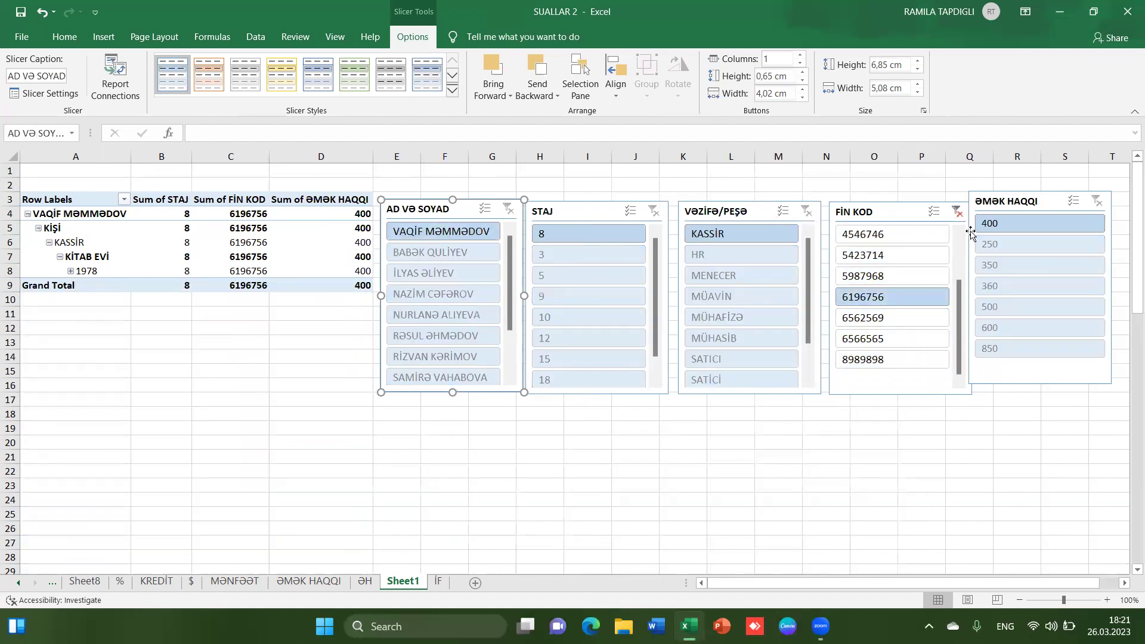
pyautogui.click(958, 211)
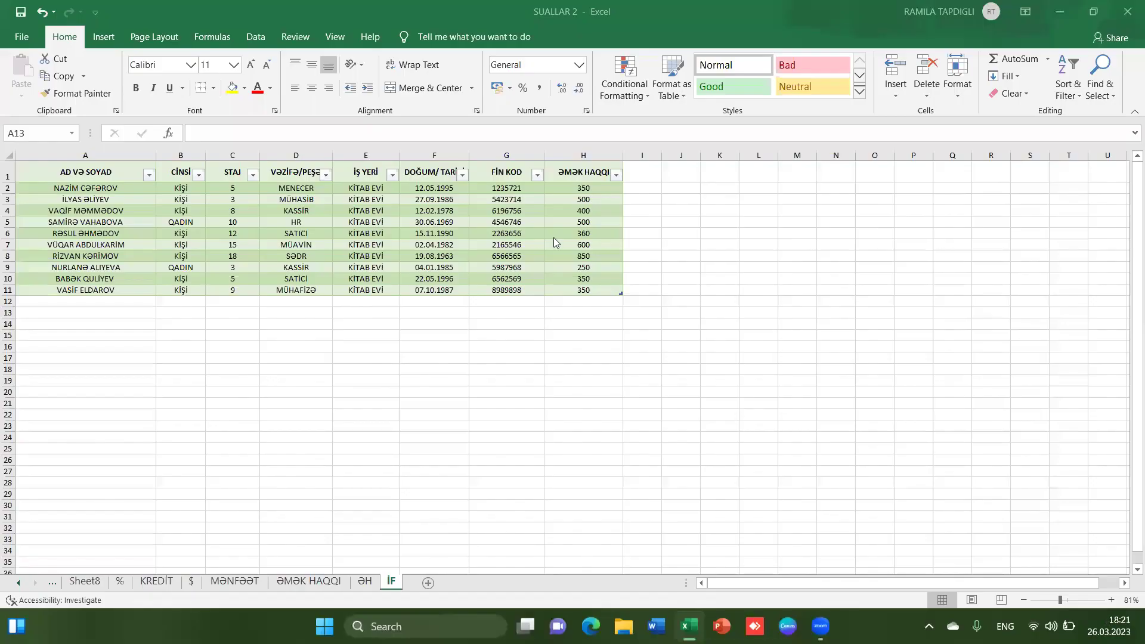
# Select rows 13–21 briefly, then deselect them by picking cell C17.
pyautogui.hotkey('shift', 'space')
pyautogui.hotkey('shift', 'Down')
pyautogui.hotkey('shift', 'Down')
pyautogui.hotkey('shift', 'Down')
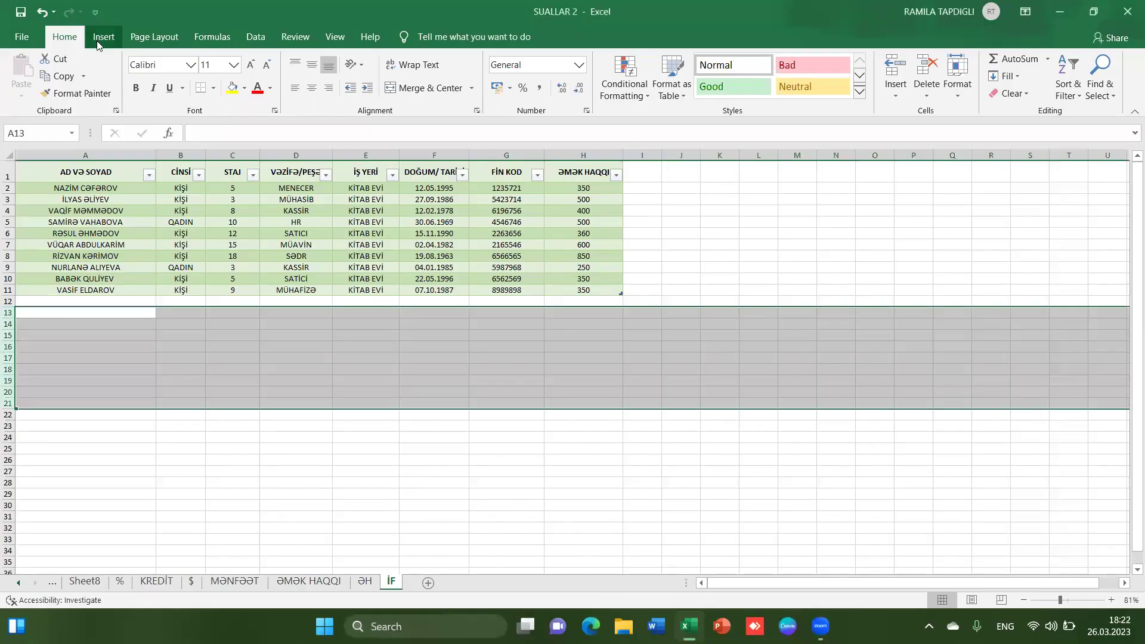
pyautogui.click(103, 37)
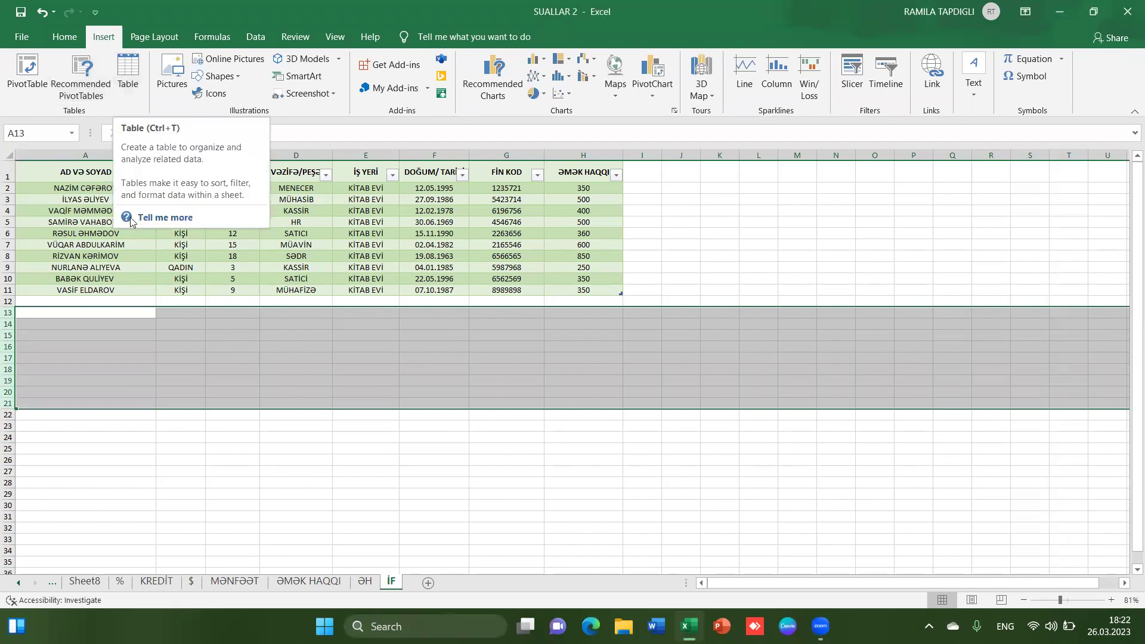
pyautogui.click(228, 356)
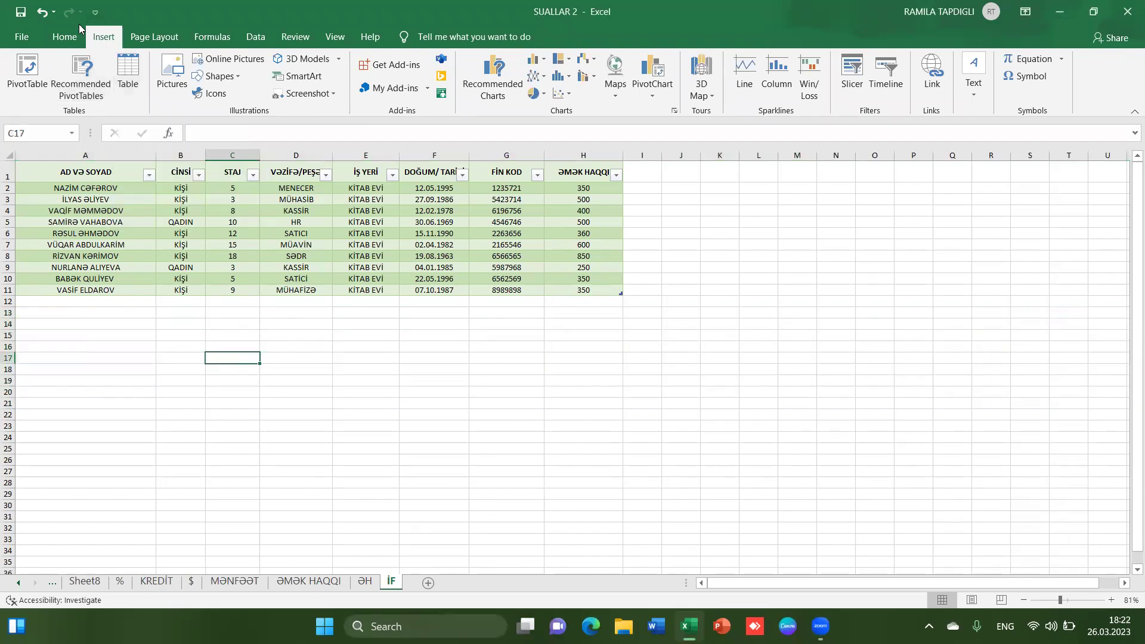
pyautogui.click(65, 37)
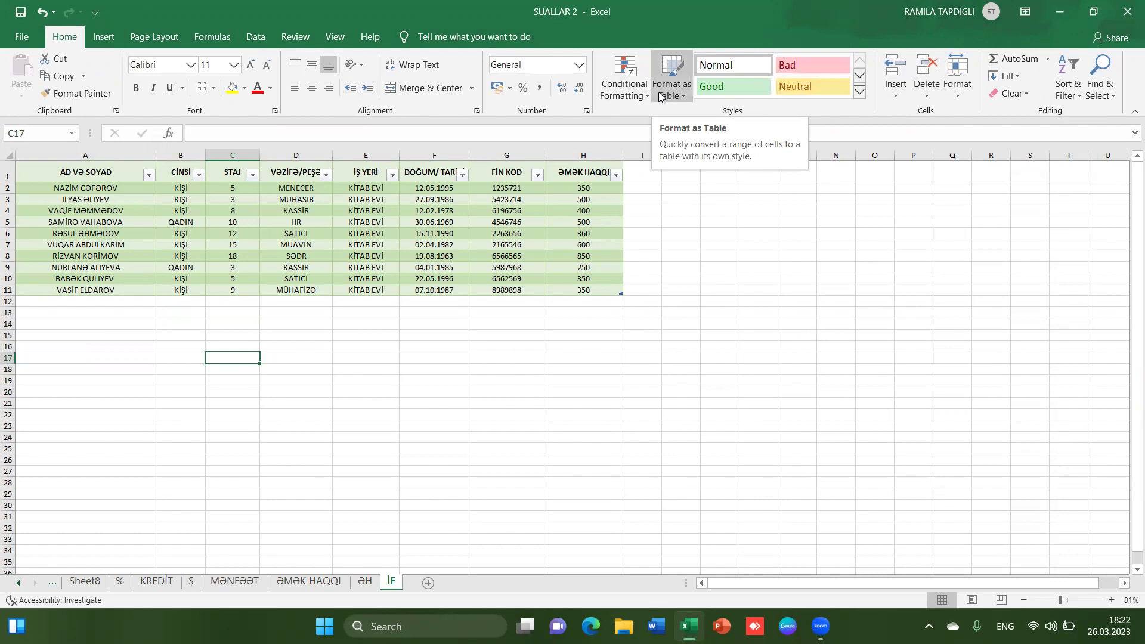
# Turn the empty range J9:P19 into a table headed Column1–Column7.
pyautogui.moveTo(672, 269)
pyautogui.mouseDown()
pyautogui.moveTo(911, 363)
pyautogui.moveTo(919, 381)
pyautogui.mouseUp()
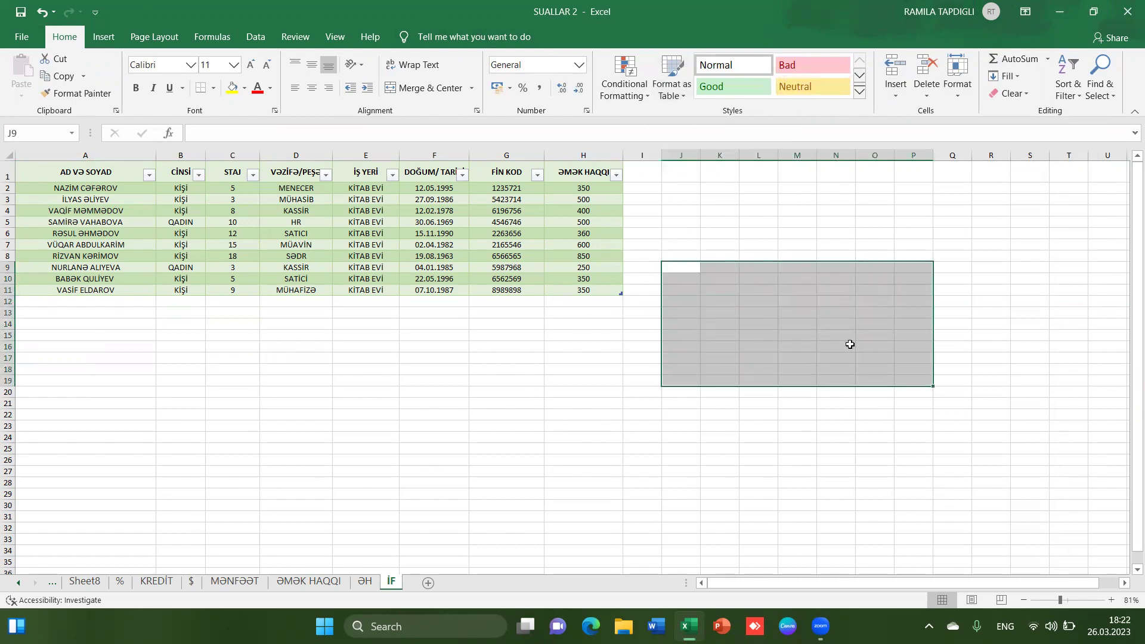
pyautogui.click(672, 77)
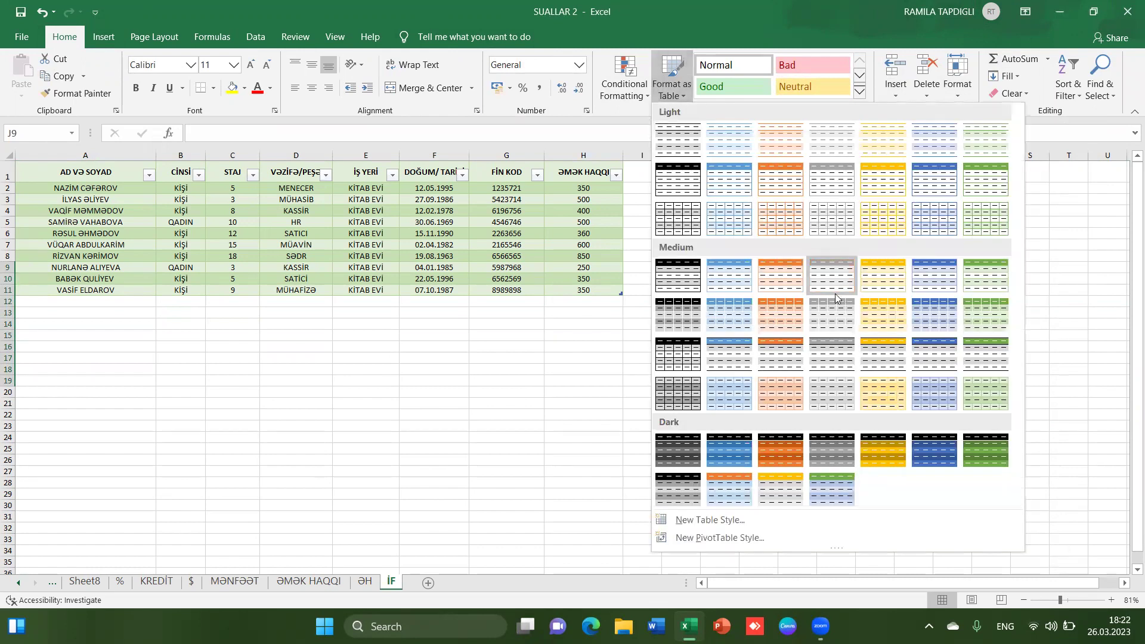
pyautogui.press('Escape')
pyautogui.click(103, 38)
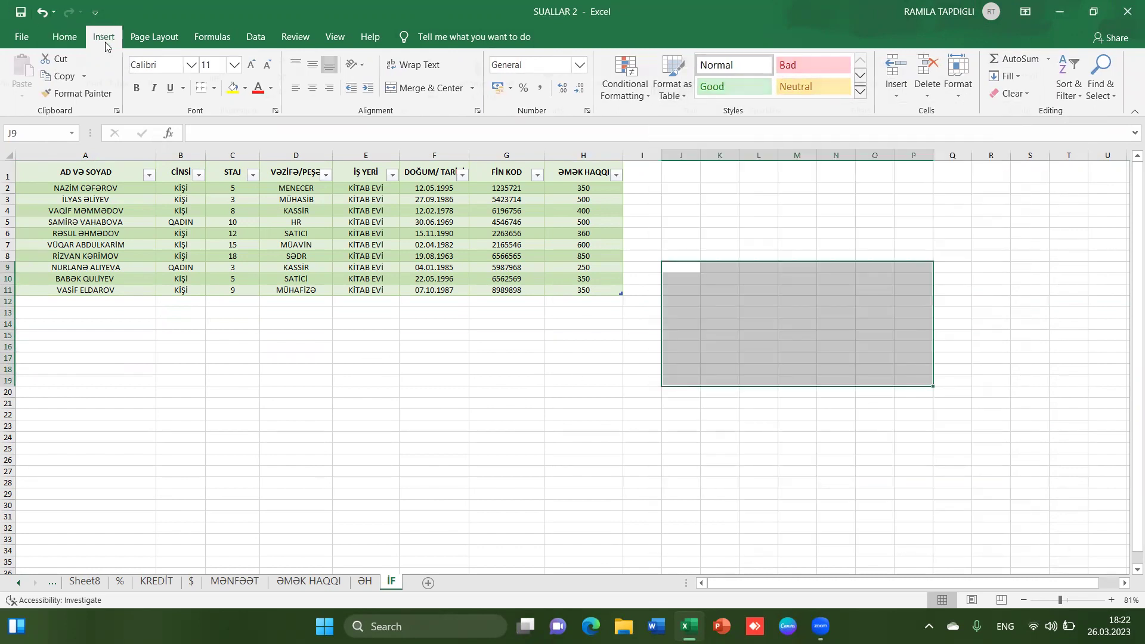
pyautogui.click(128, 71)
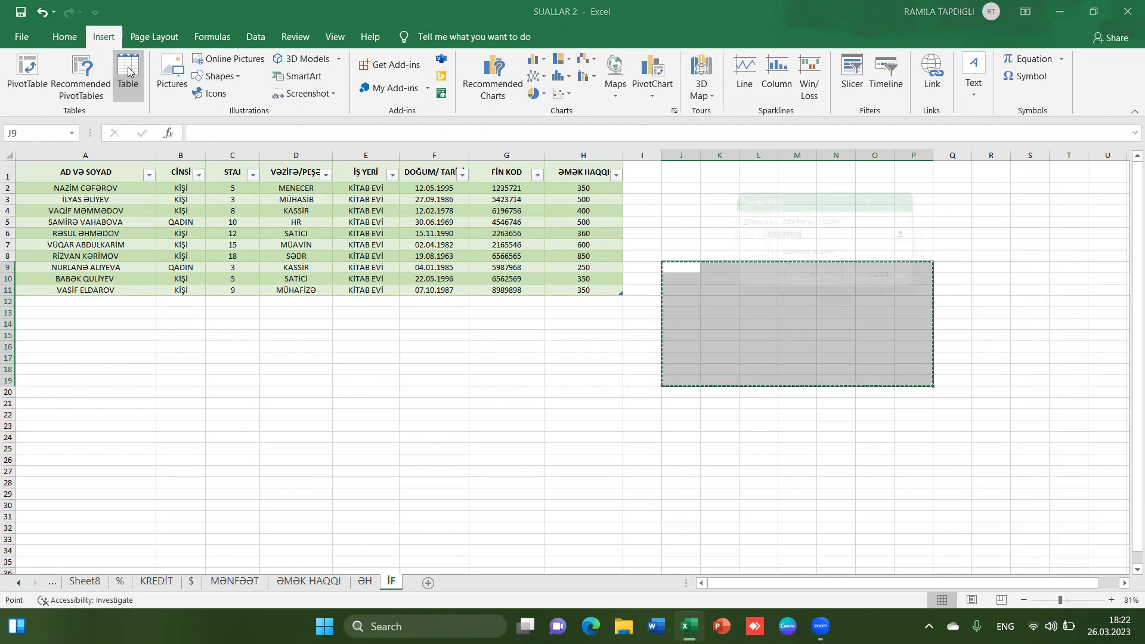
pyautogui.click(828, 285)
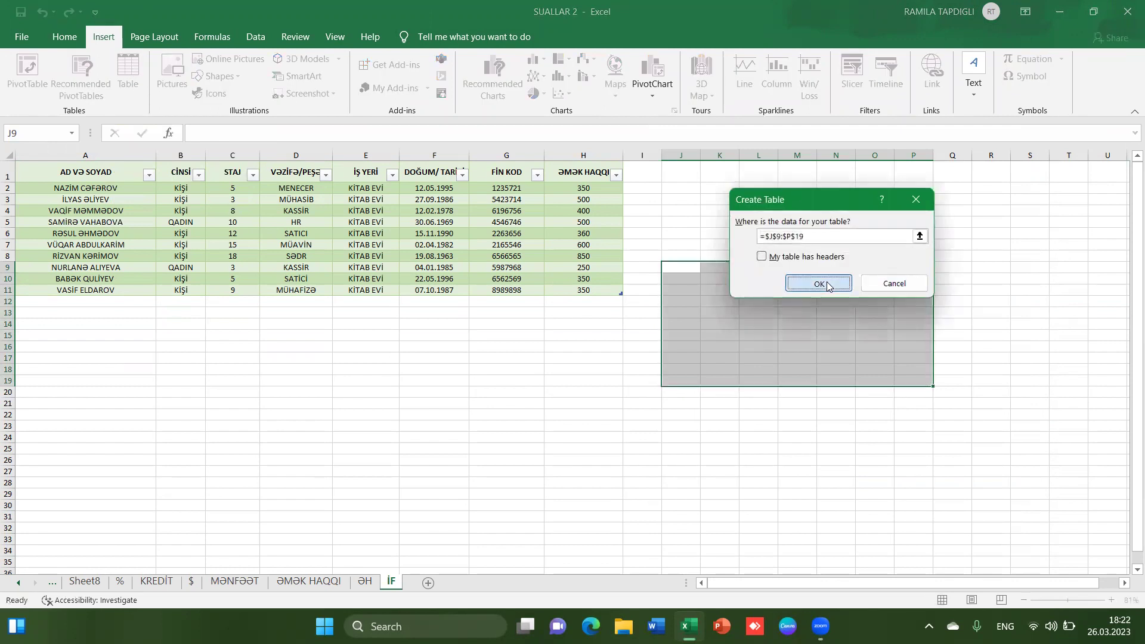
# Add a new blank worksheet after the İF sheet.
pyautogui.click(550, 349)
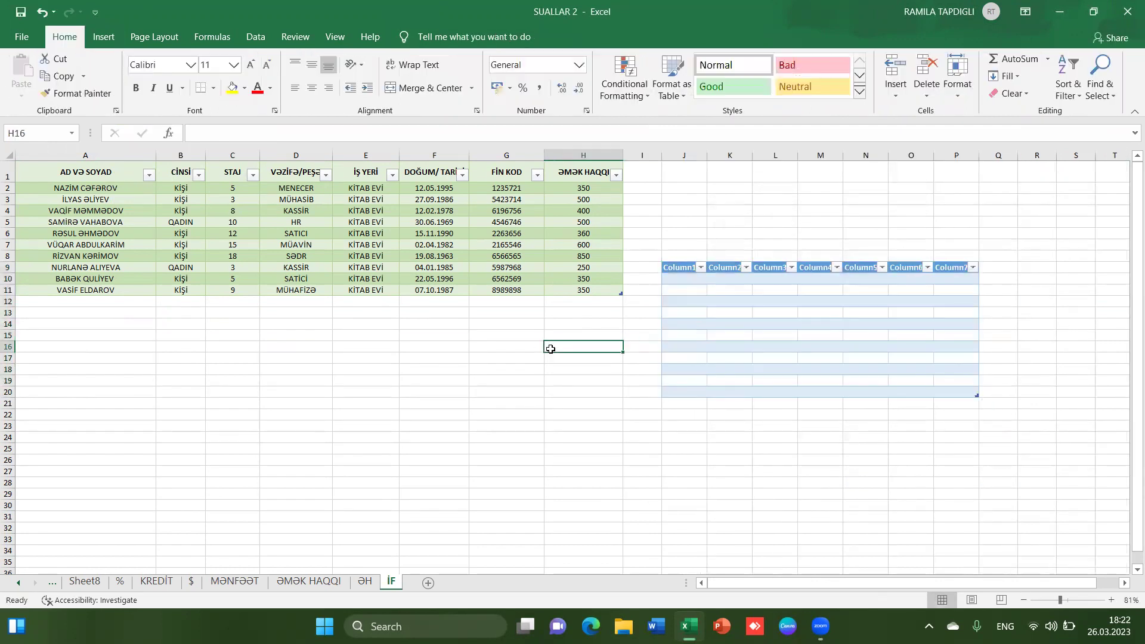
pyautogui.click(324, 232)
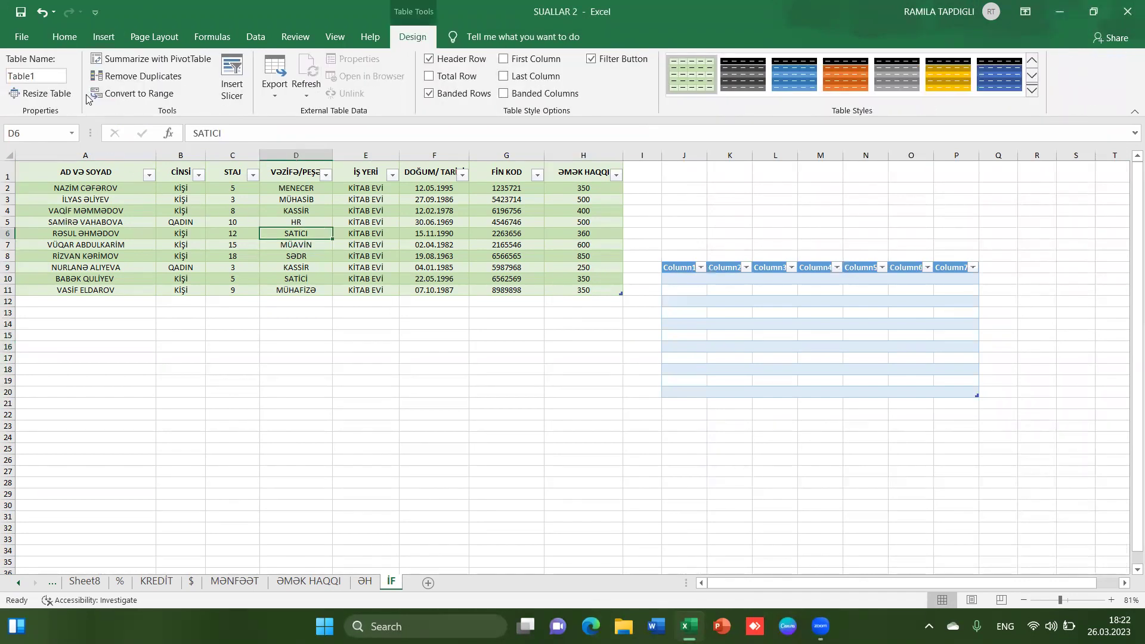
pyautogui.click(102, 40)
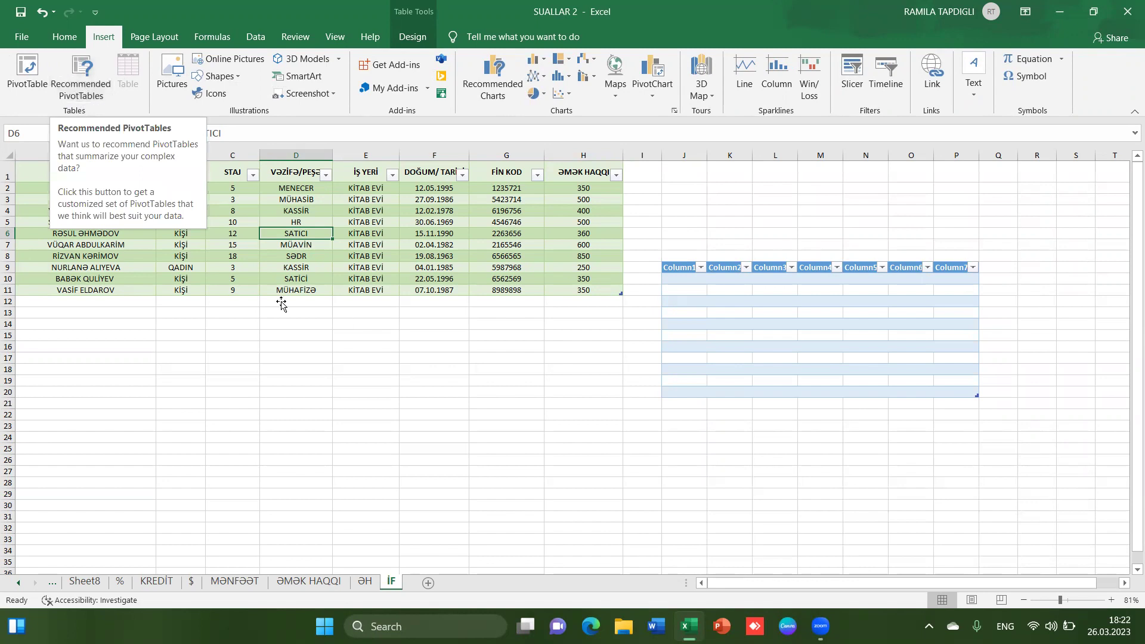
pyautogui.click(320, 256)
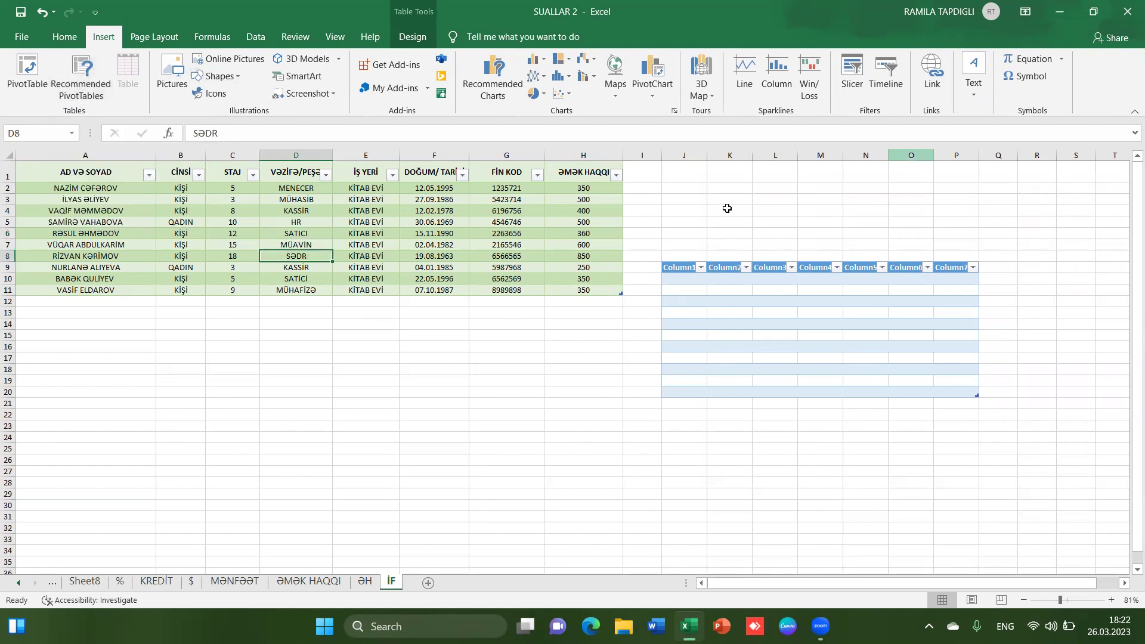
pyautogui.click(429, 584)
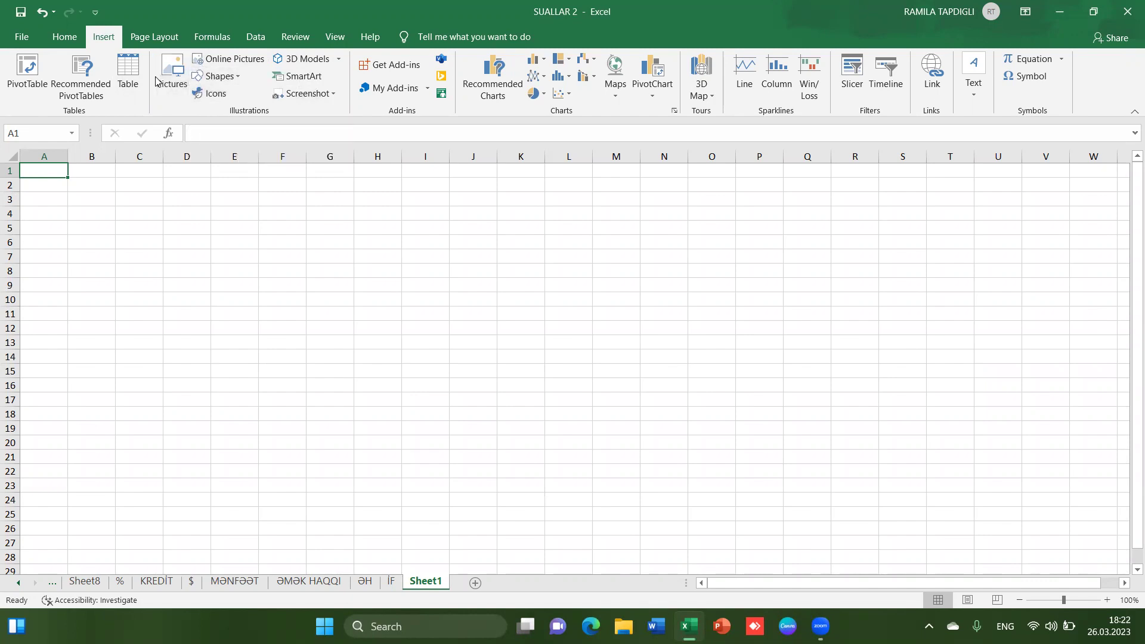
pyautogui.click(184, 95)
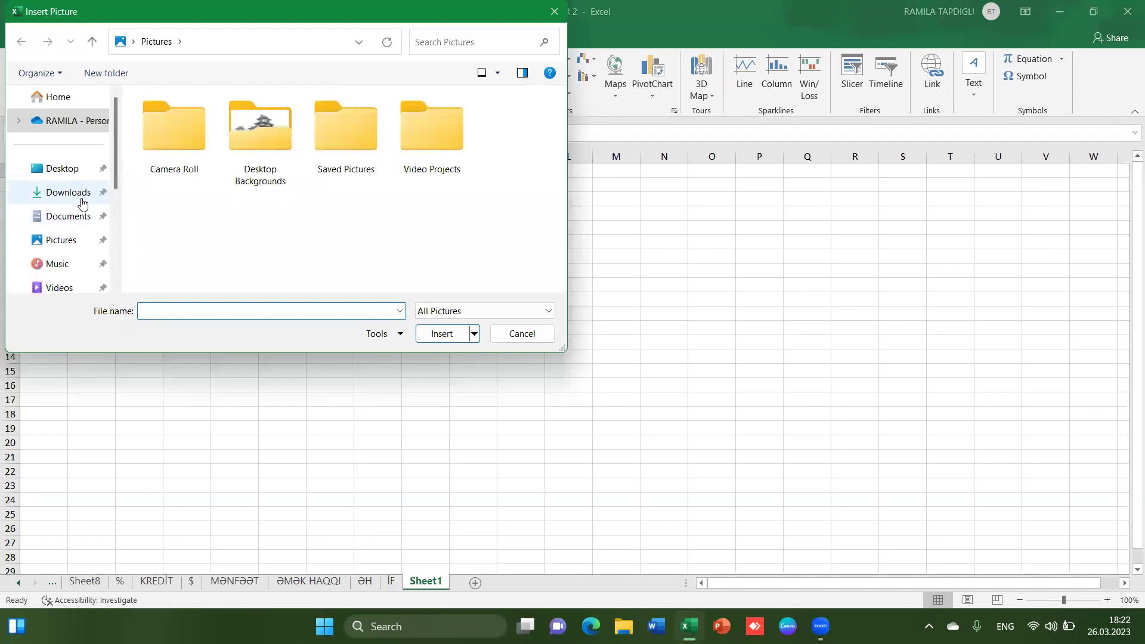
pyautogui.click(82, 203)
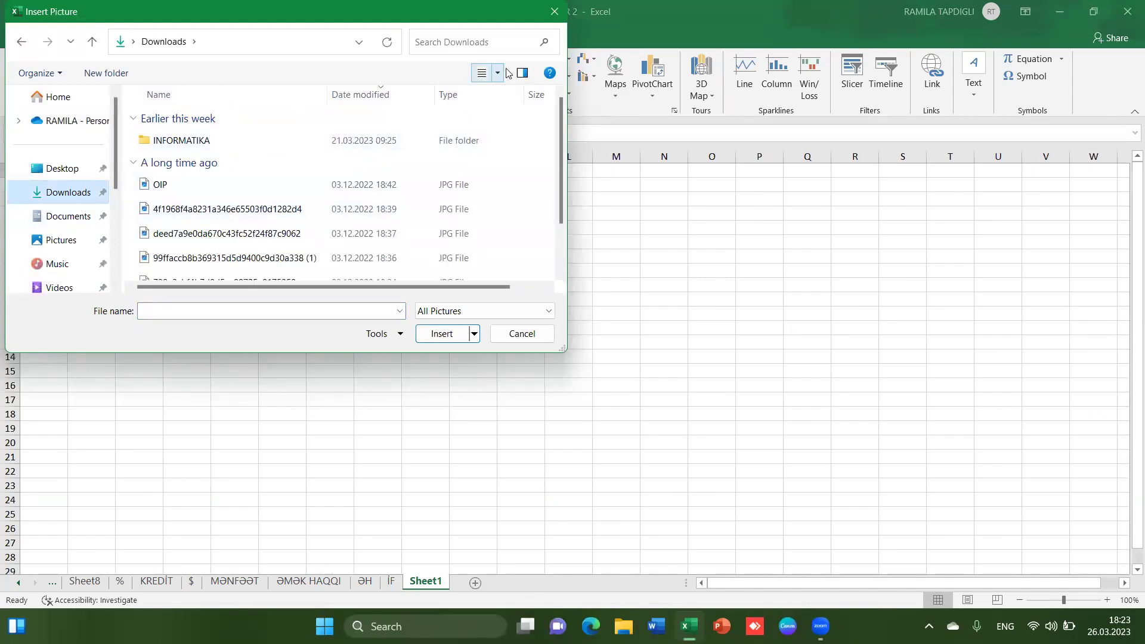
pyautogui.click(77, 246)
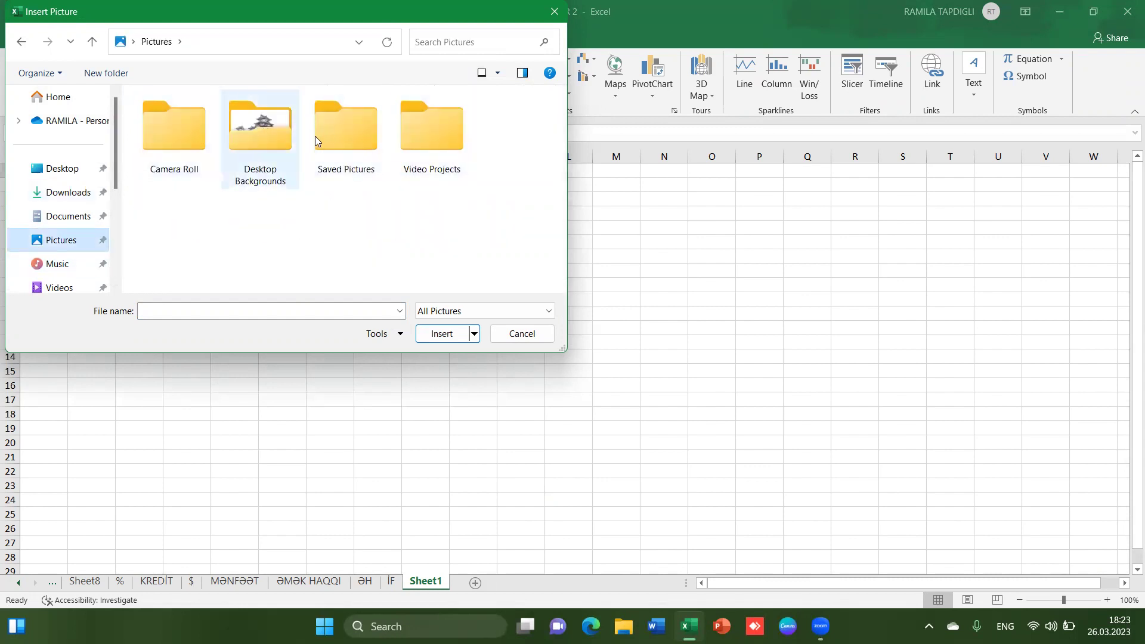
pyautogui.click(555, 12)
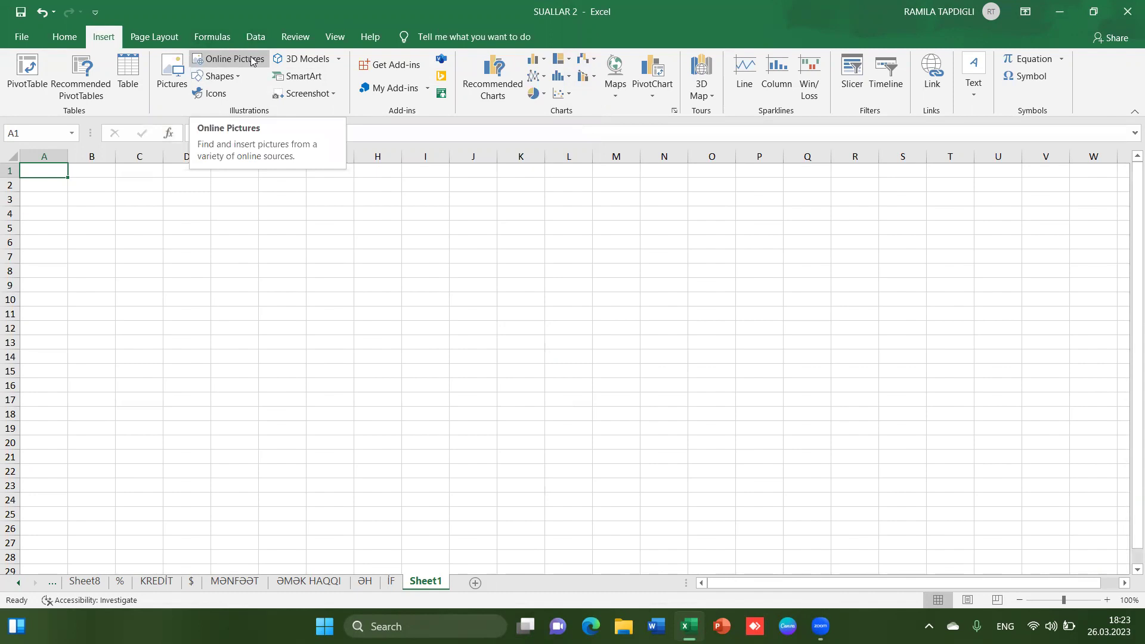
# Open and close the Shapes and SmartArt galleries without inserting anything.
pyautogui.click(235, 74)
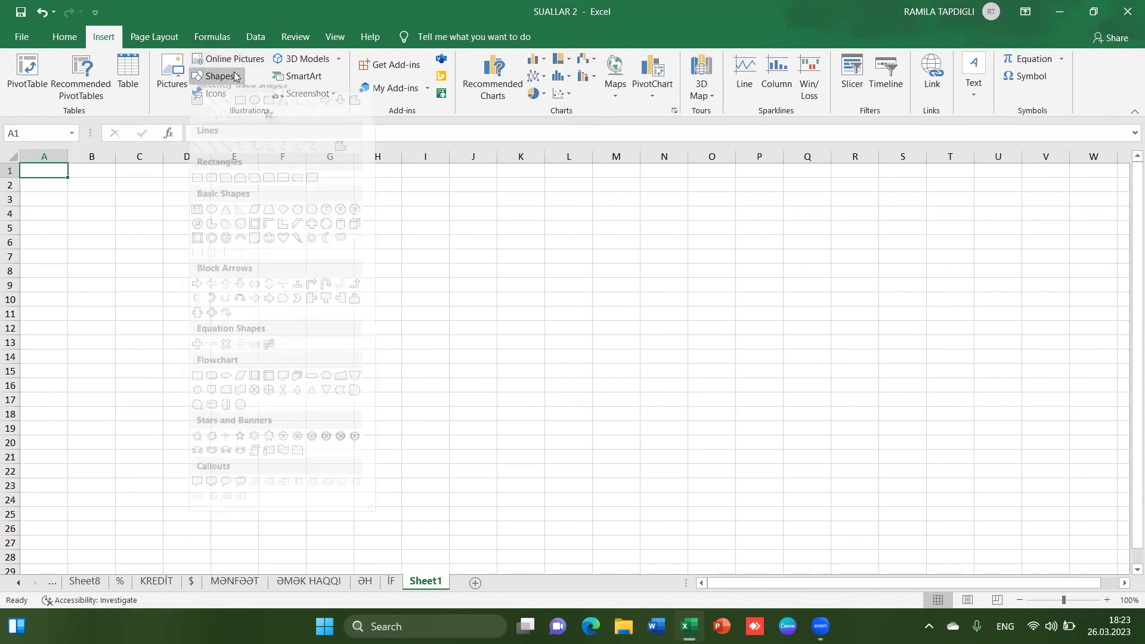
pyautogui.click(174, 160)
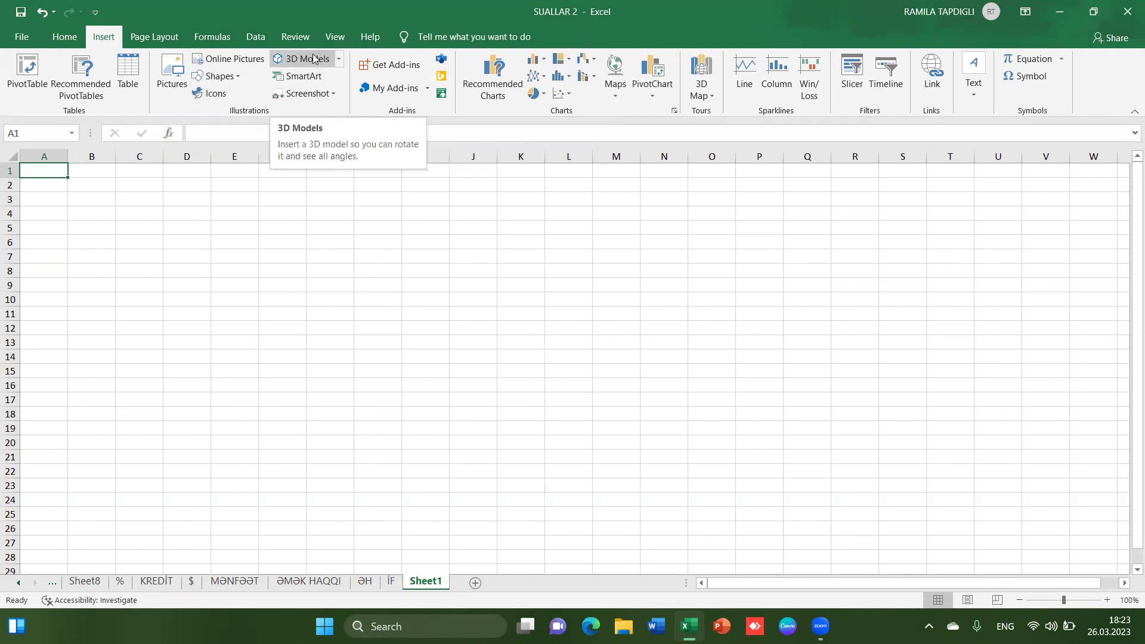
pyautogui.click(293, 79)
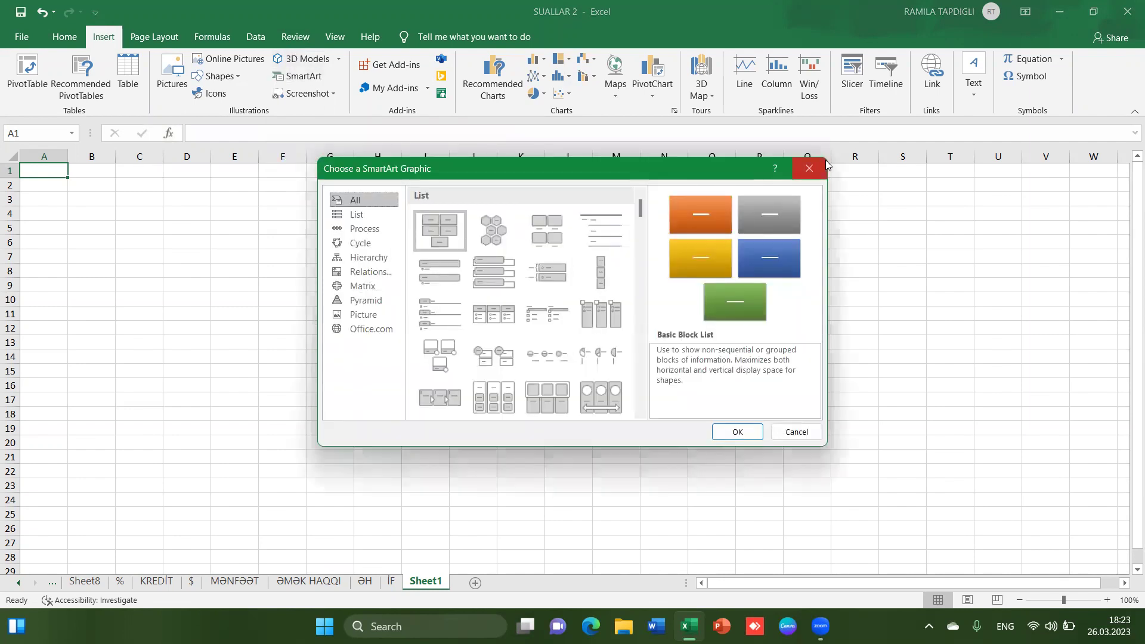
pyautogui.click(820, 168)
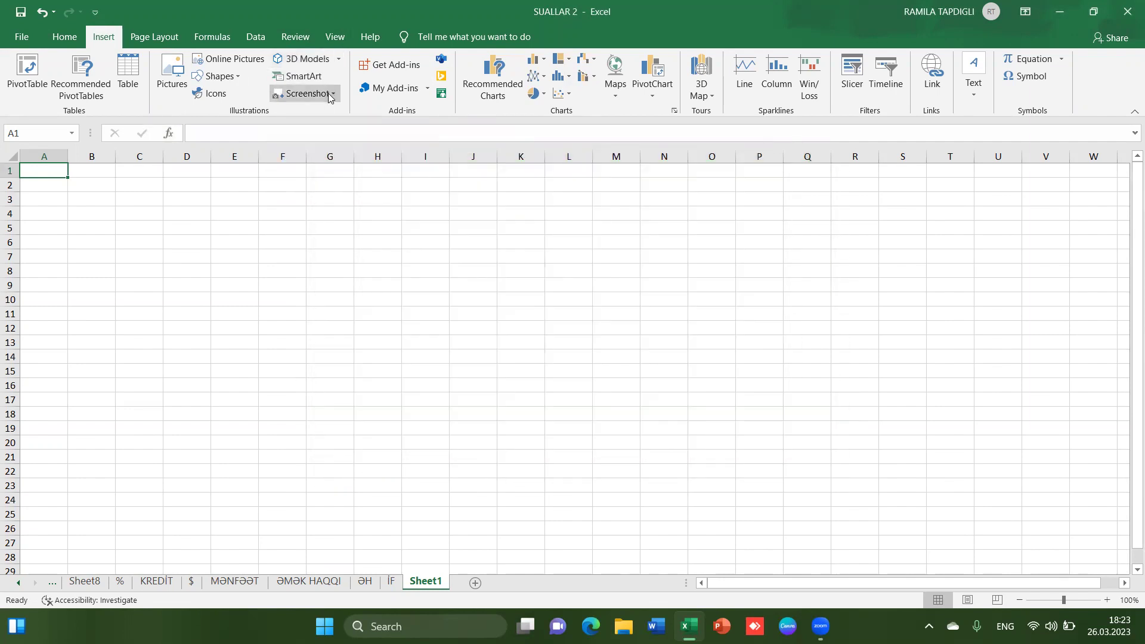
# Dismiss the Screenshot options and select cell J7 on Sheet1.
pyautogui.click(330, 95)
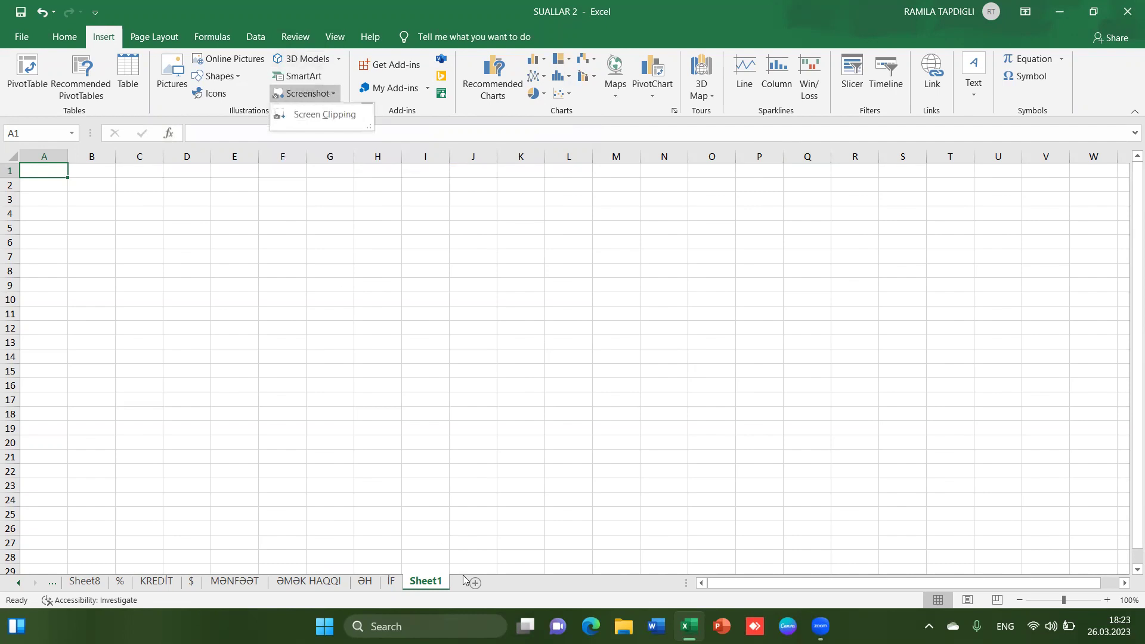
pyautogui.click(486, 254)
pyautogui.click(486, 255)
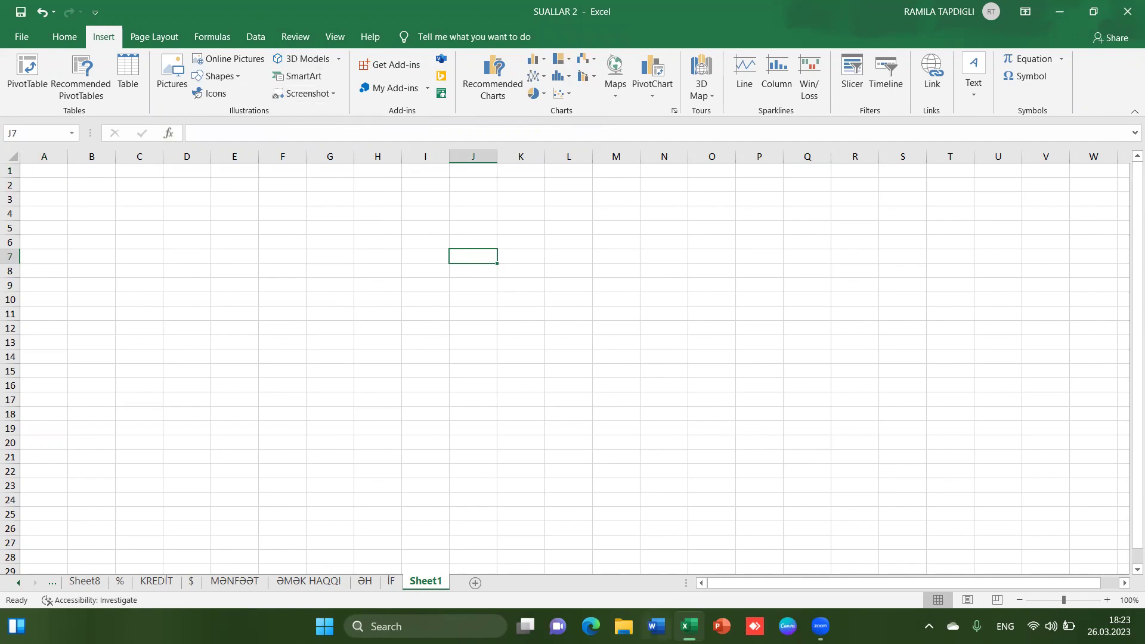
# Start a blank Word document, switch back to Excel and open the Screenshot list.
pyautogui.click(656, 627)
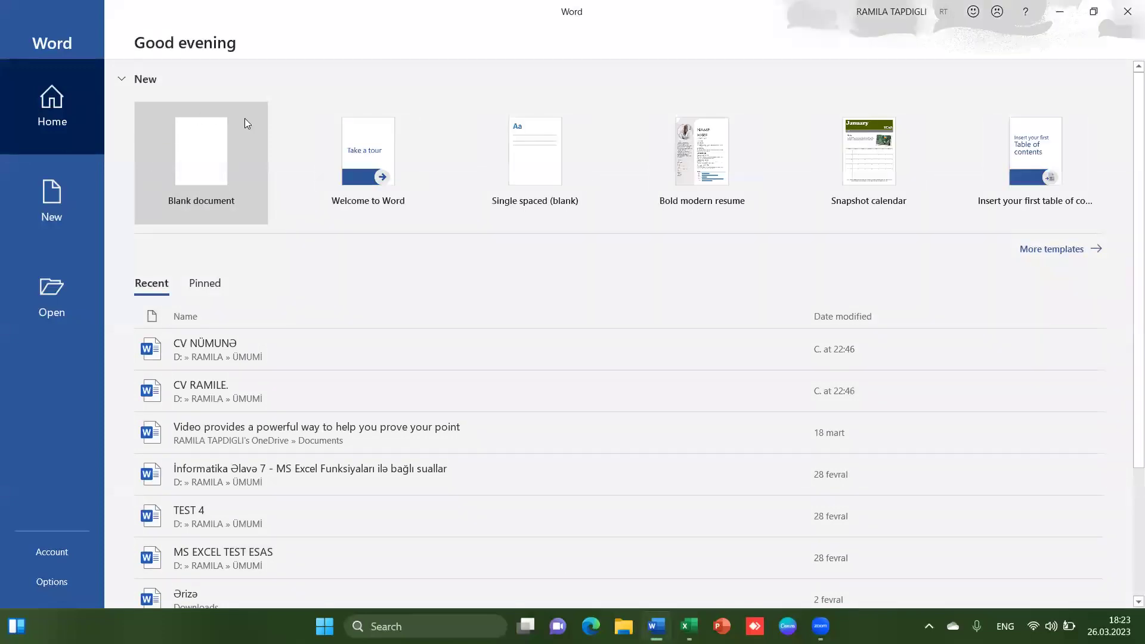
pyautogui.click(245, 118)
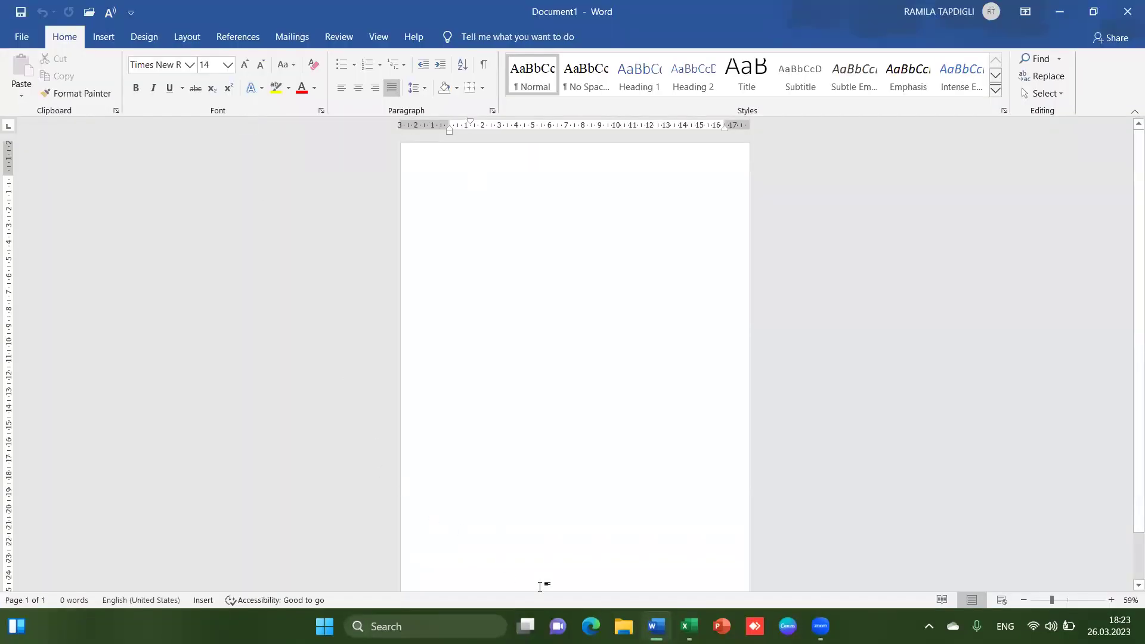
pyautogui.click(689, 627)
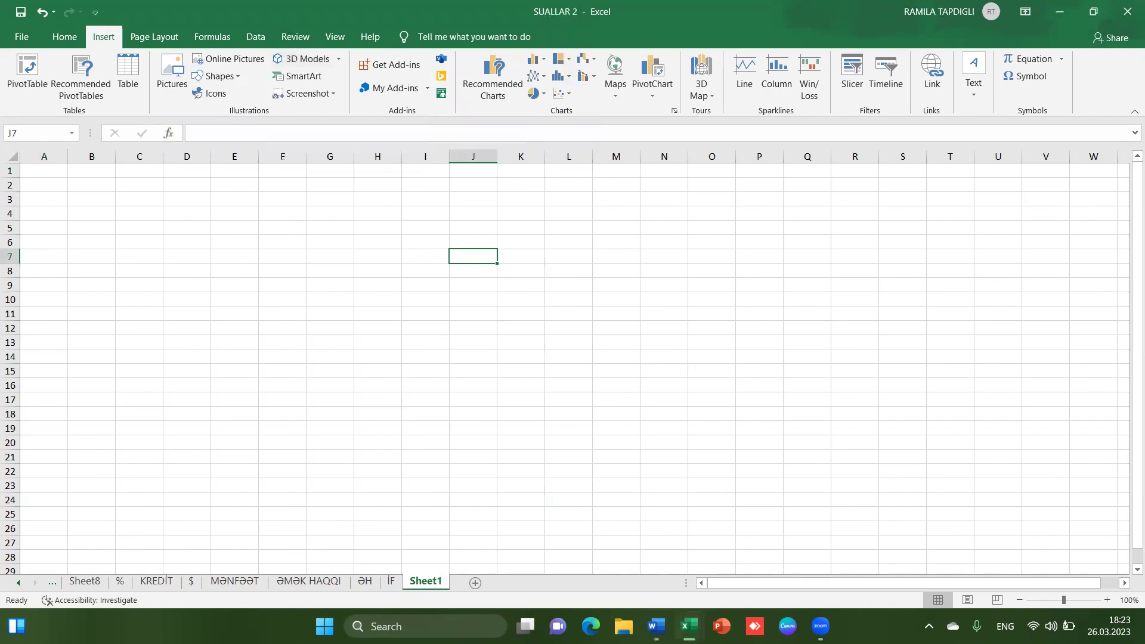
pyautogui.click(331, 94)
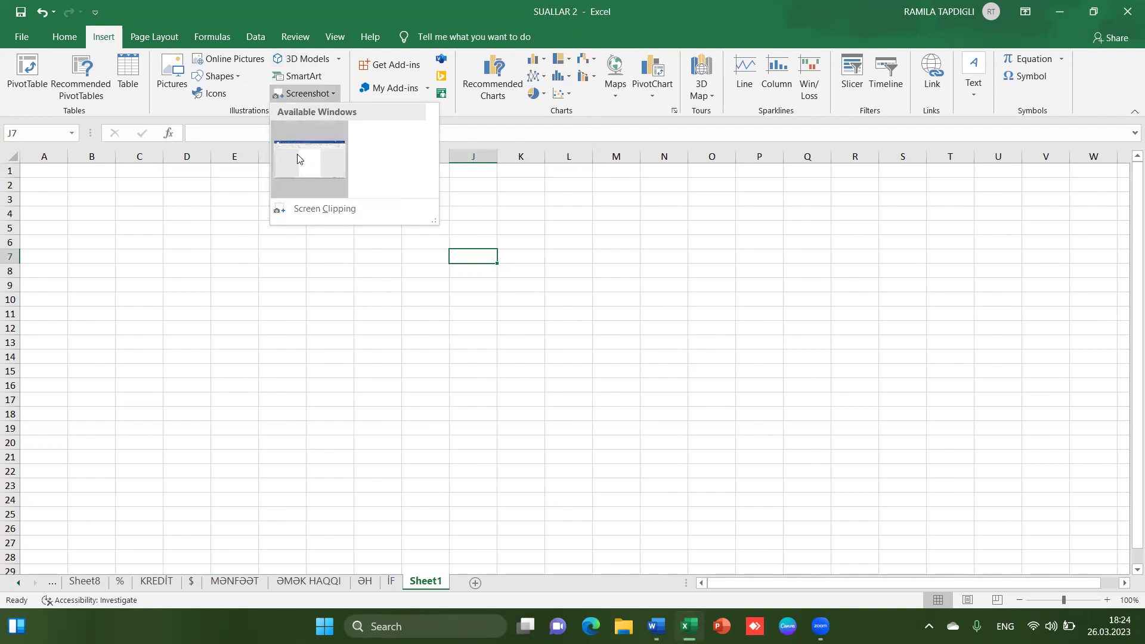
pyautogui.click(326, 209)
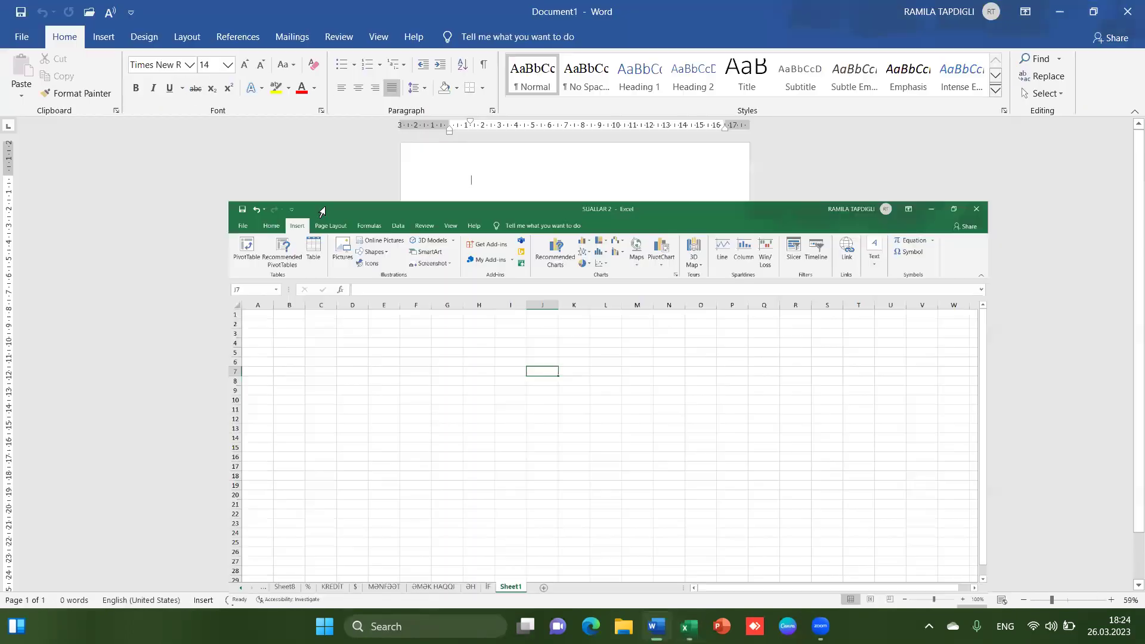
pyautogui.press('Escape')
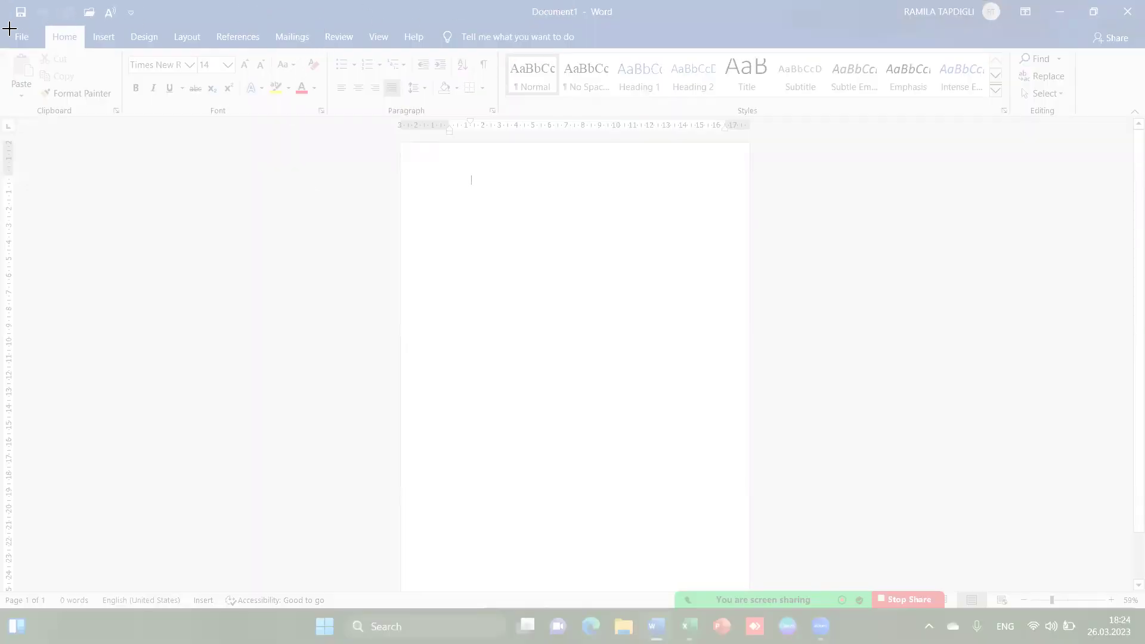
pyautogui.moveTo(10, 29); pyautogui.dragTo(494, 124)
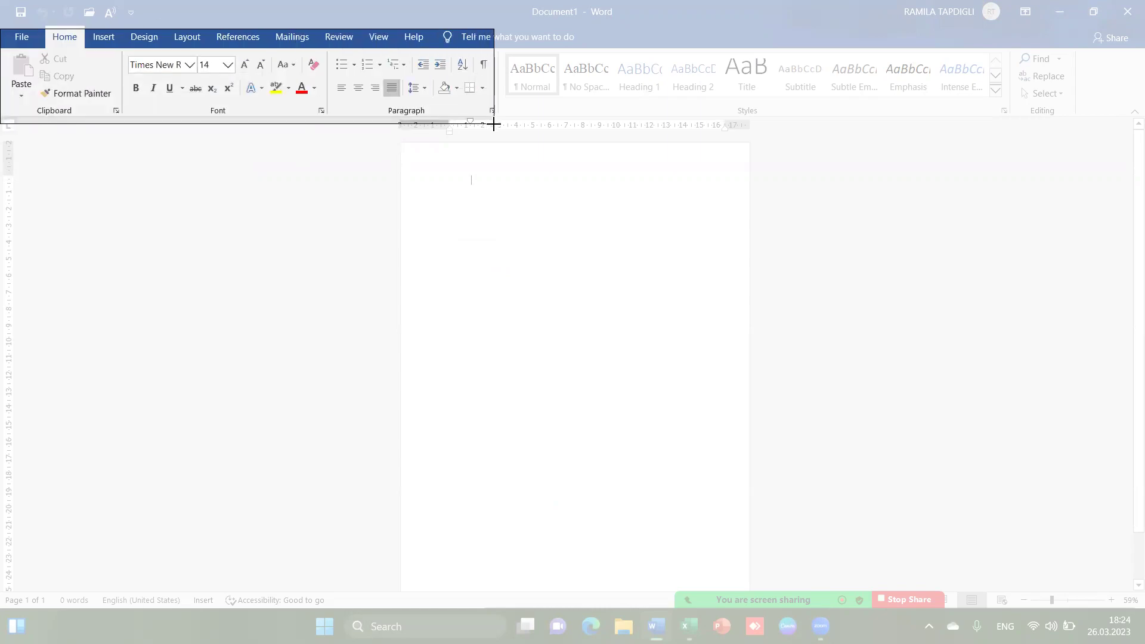
pyautogui.moveTo(494, 124); pyautogui.dragTo(501, 123)
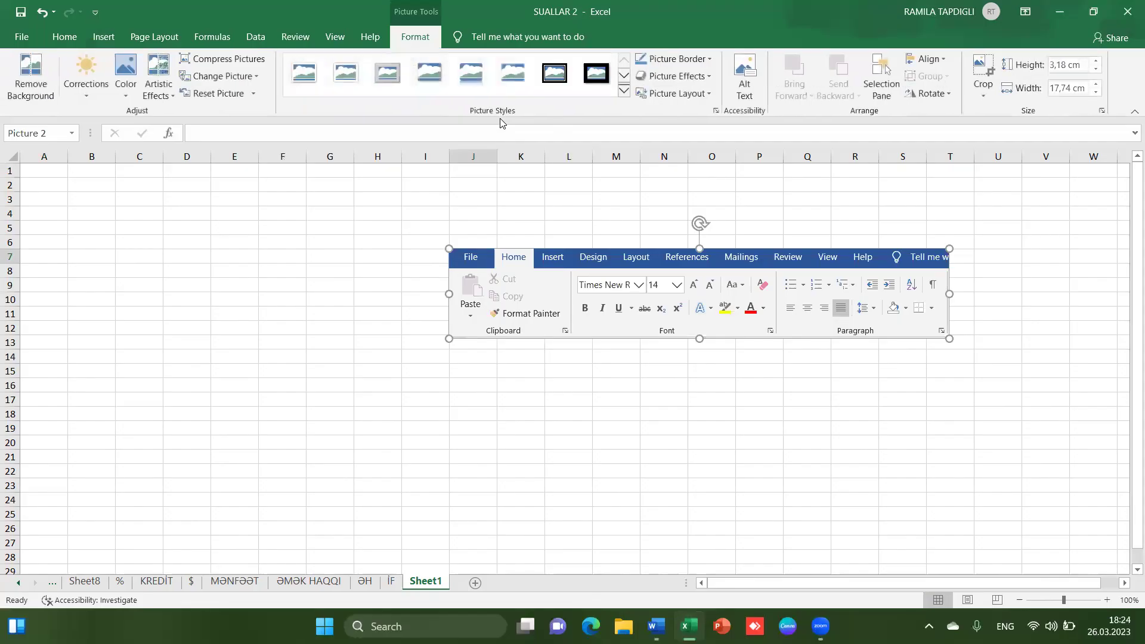
pyautogui.moveTo(610, 306); pyautogui.dragTo(242, 286)
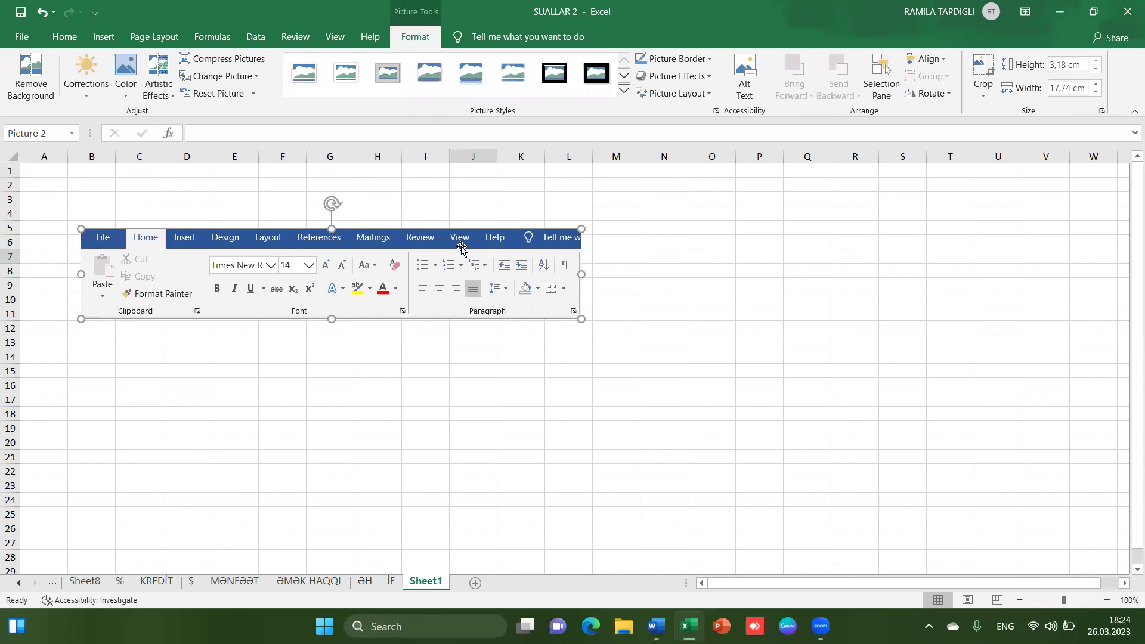
pyautogui.press('Delete')
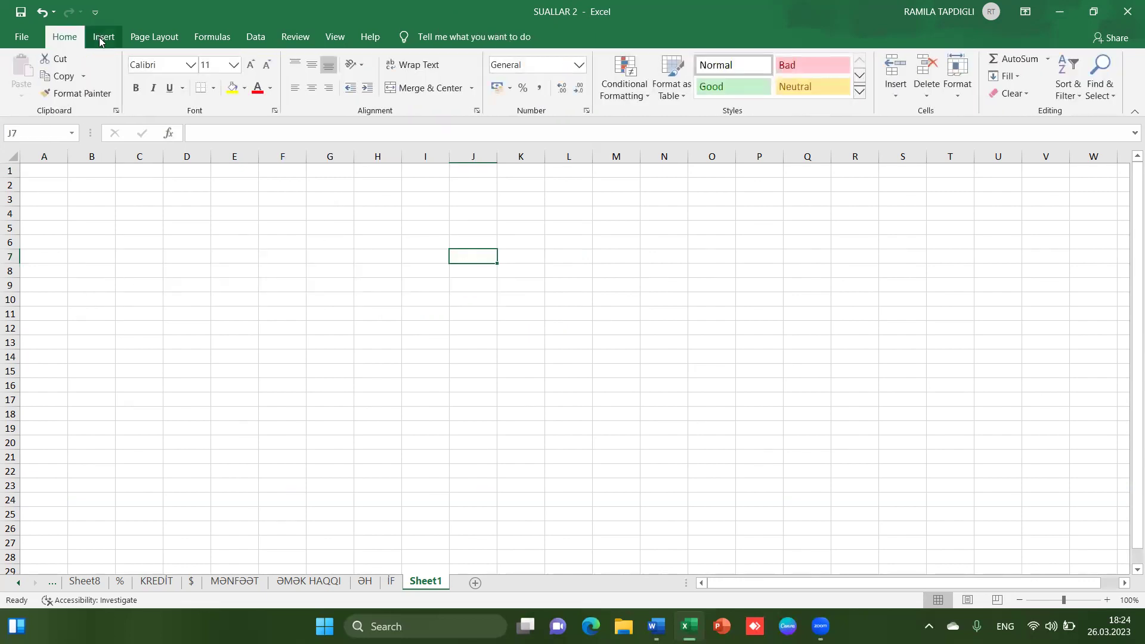
# Clear cell H4 and select A2:C22, the S/S, AD/SOYAD and INFORMATIKA columns.
pyautogui.click(101, 41)
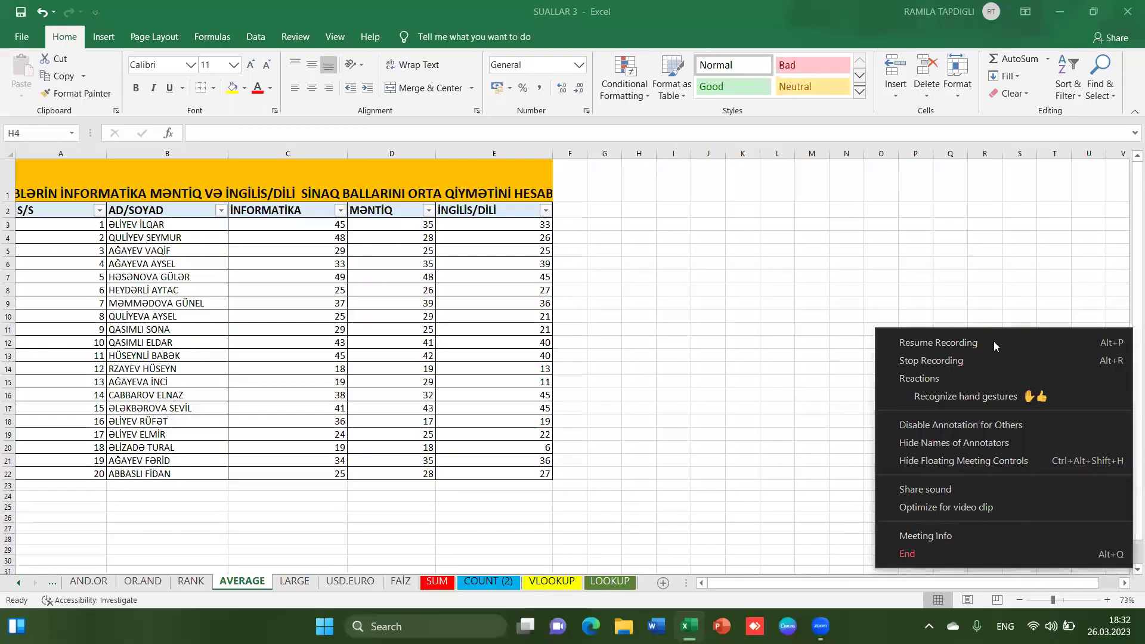
pyautogui.click(995, 344)
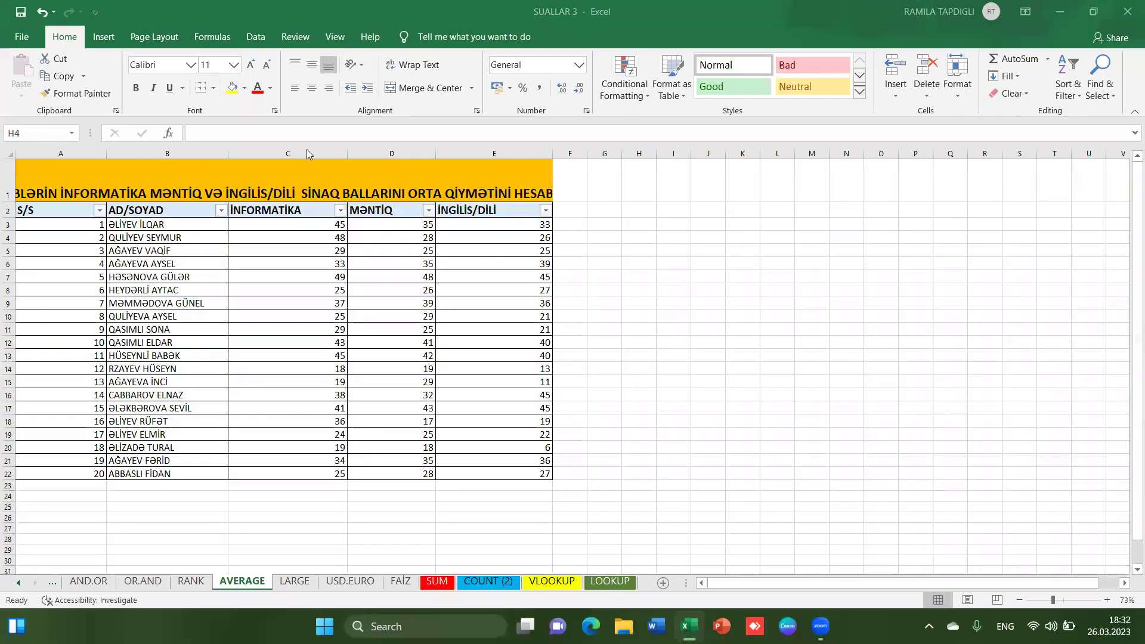
pyautogui.press('BackSpace')
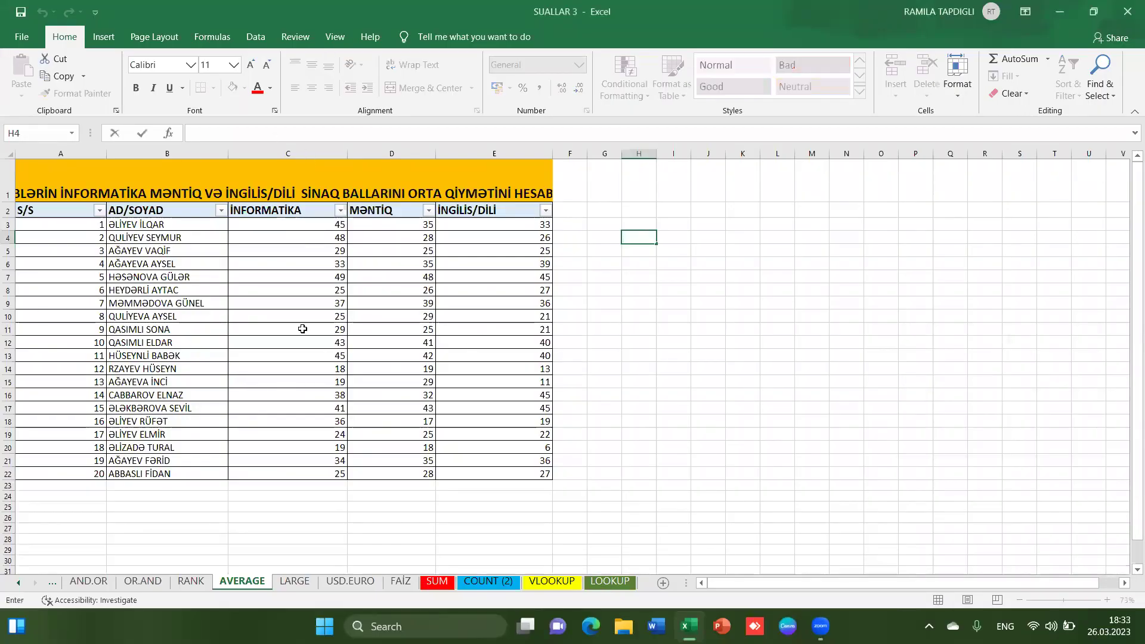
pyautogui.click(303, 328)
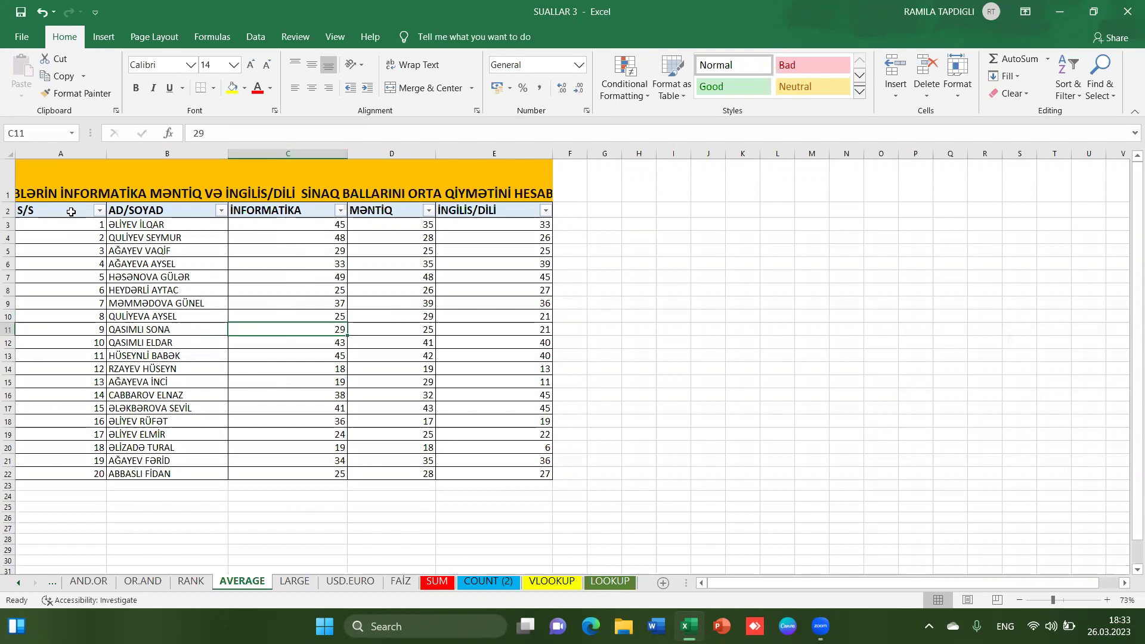
pyautogui.moveTo(71, 212); pyautogui.dragTo(296, 474)
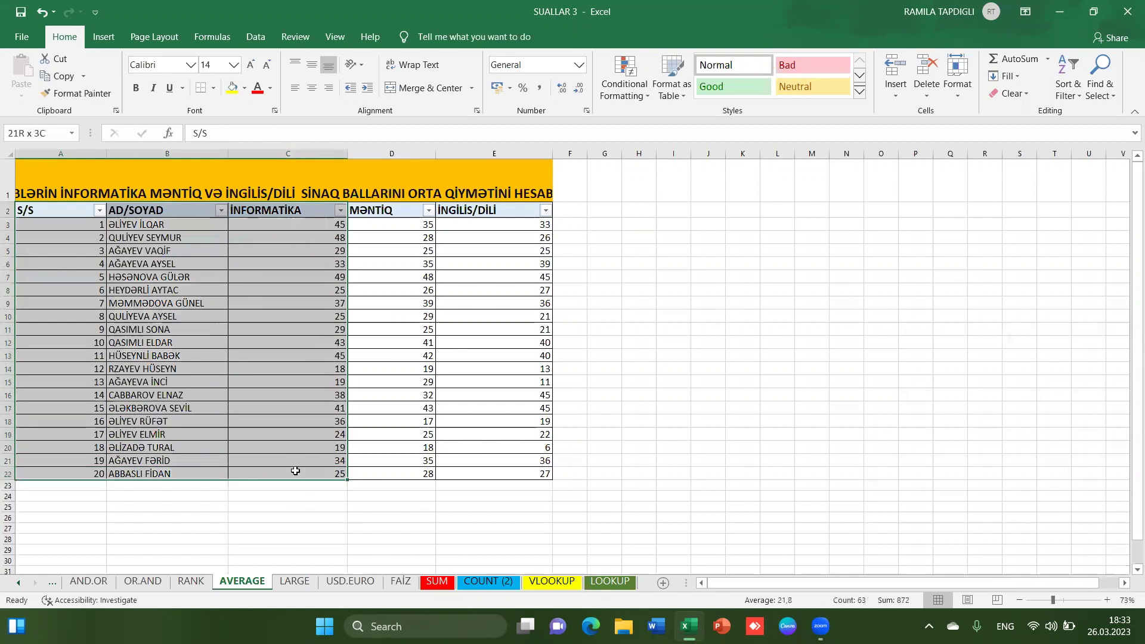
# Insert a clustered column chart of the INFORMATIKA scores and move it beside the table, around G2:N14.
pyautogui.click(104, 36)
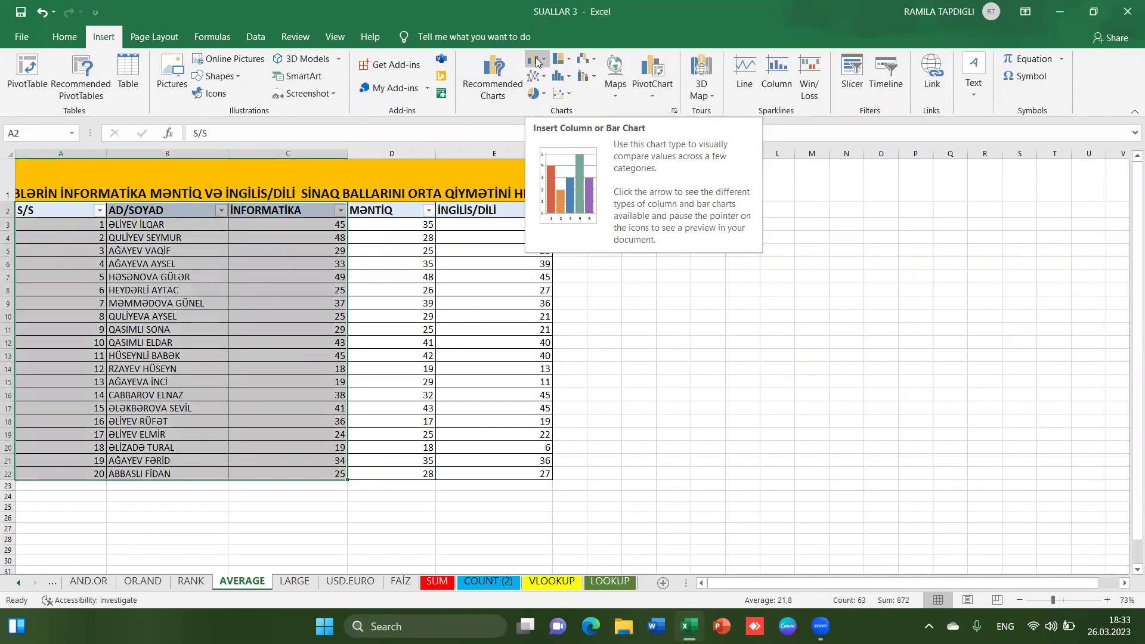
pyautogui.click(537, 63)
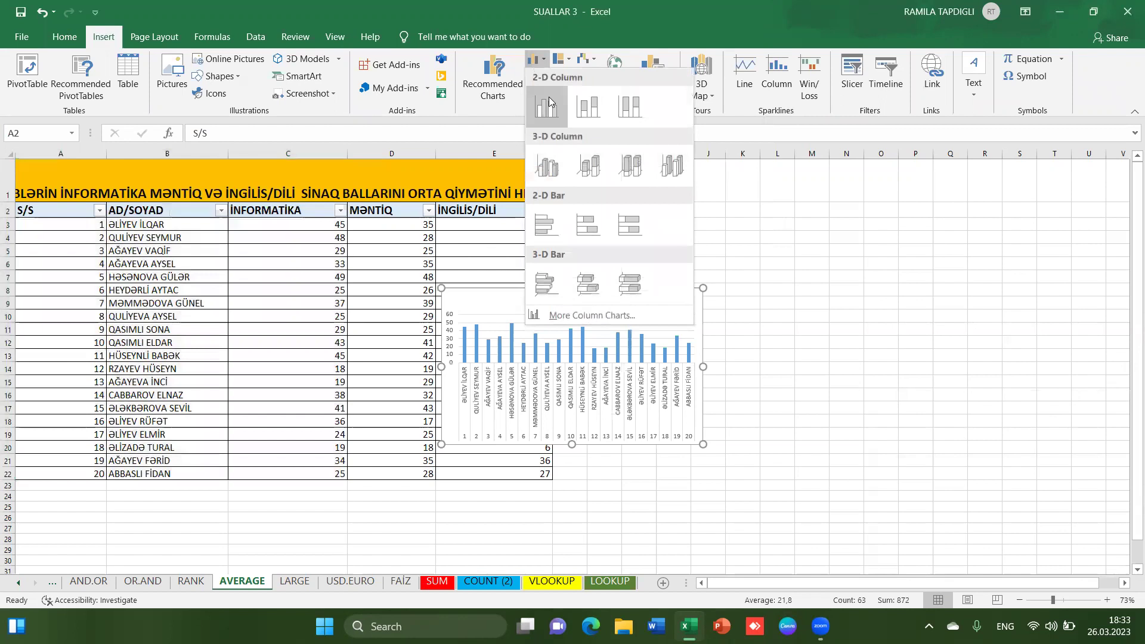
pyautogui.click(549, 97)
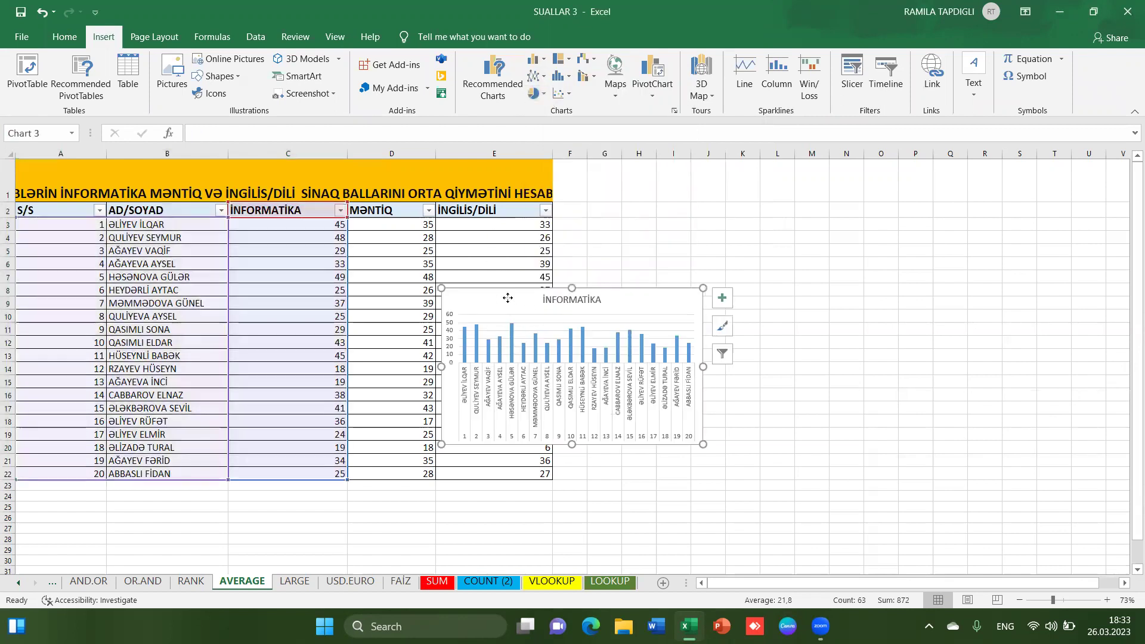
pyautogui.moveTo(508, 298); pyautogui.dragTo(660, 219)
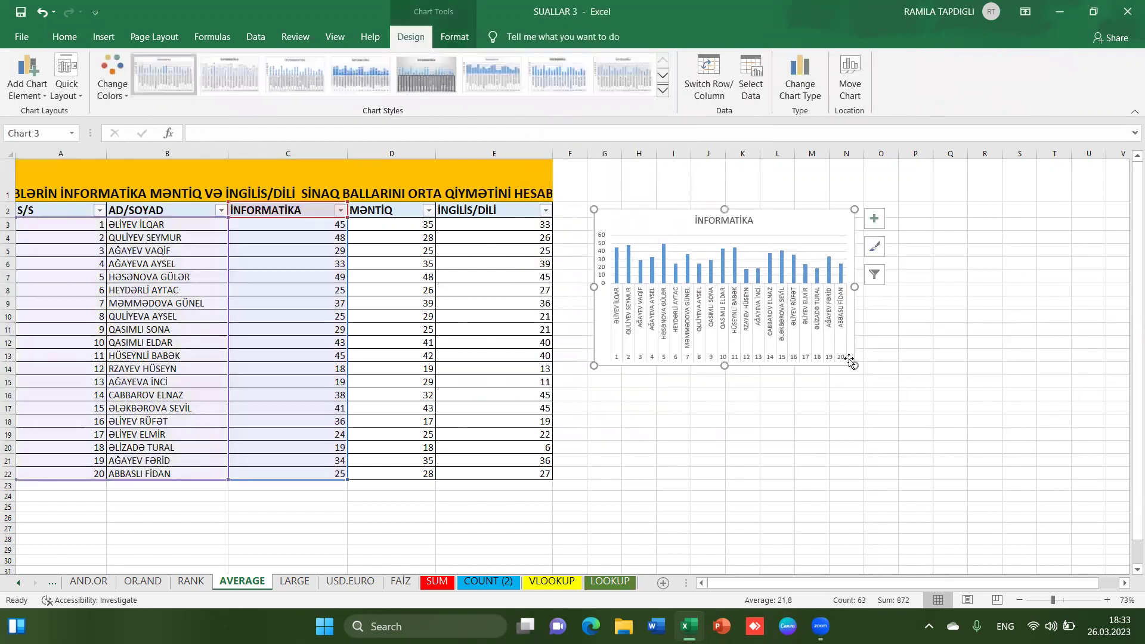
# Enlarge the INFORMATIKA chart toward the lower right to span roughly G2:S22.
pyautogui.click(853, 365)
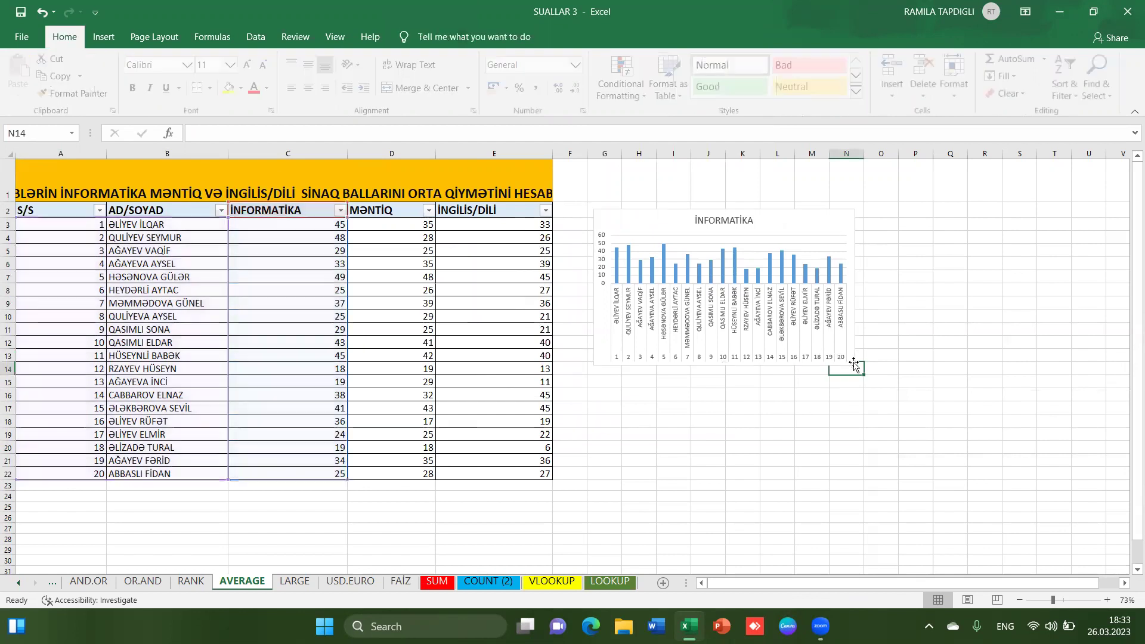
pyautogui.click(851, 363)
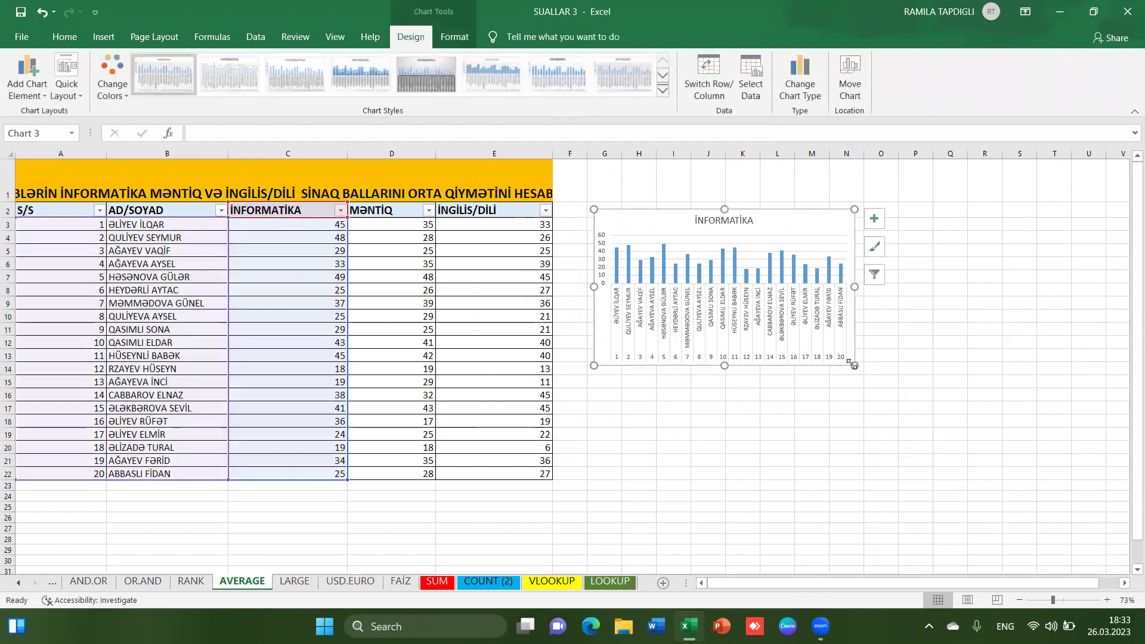
pyautogui.moveTo(853, 365); pyautogui.dragTo(1016, 465)
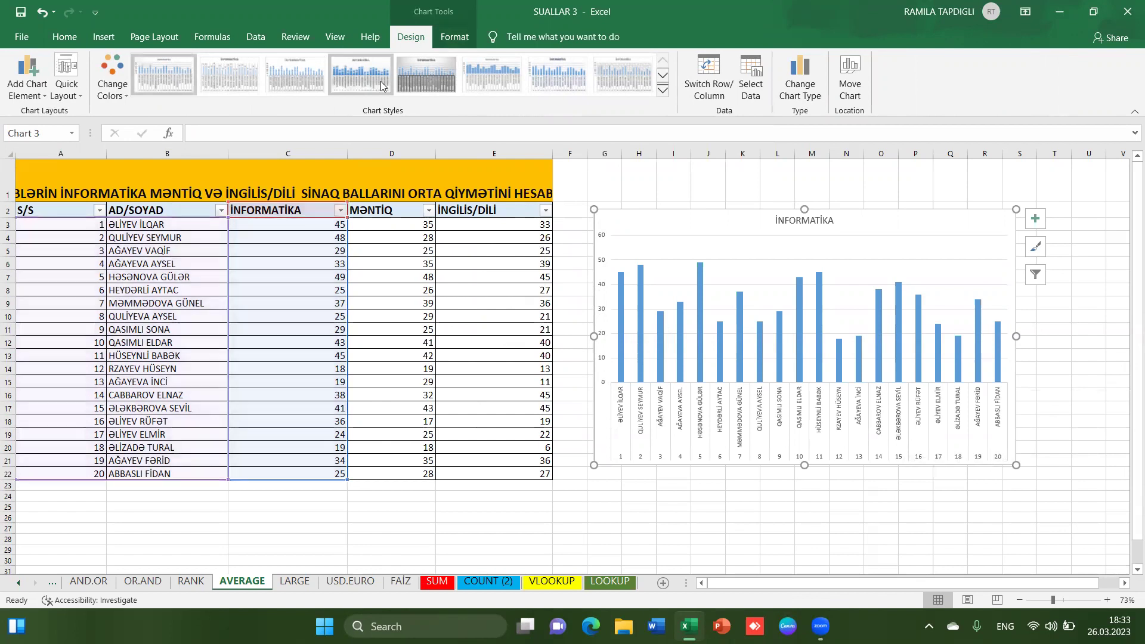
# Browse the chart's element, quick layout, colour and style options.
pyautogui.click(40, 89)
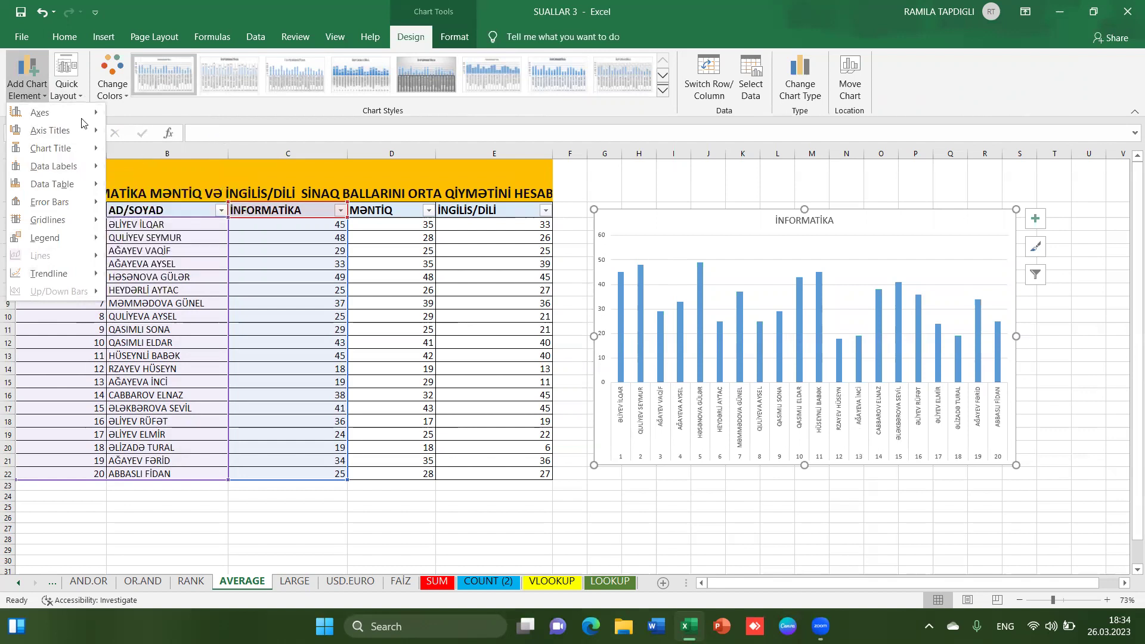
pyautogui.click(67, 90)
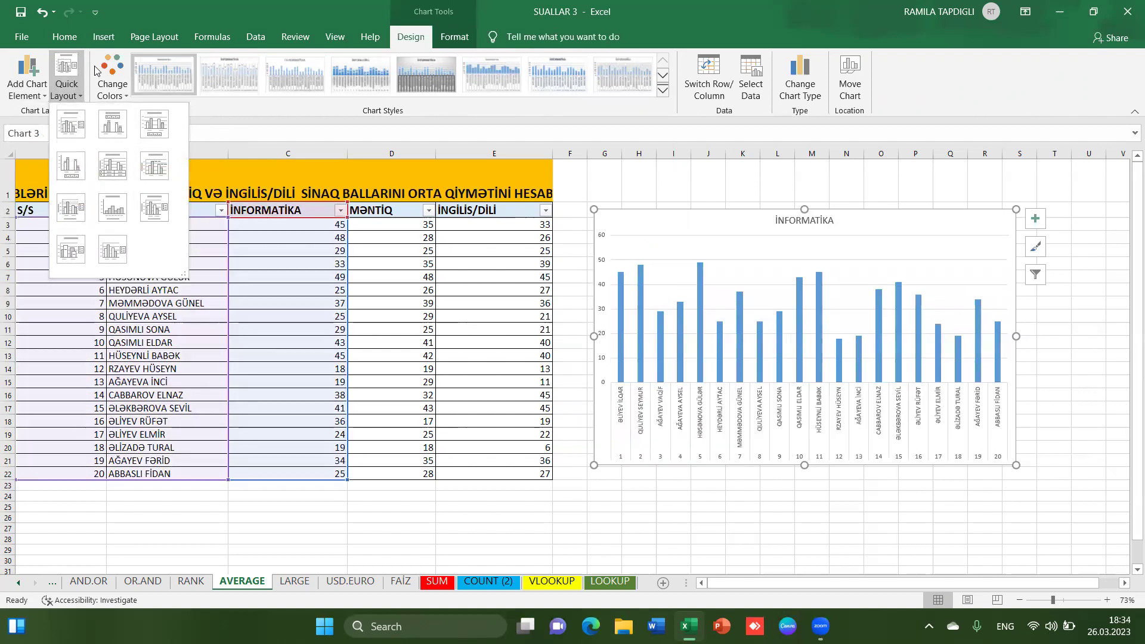
pyautogui.click(111, 78)
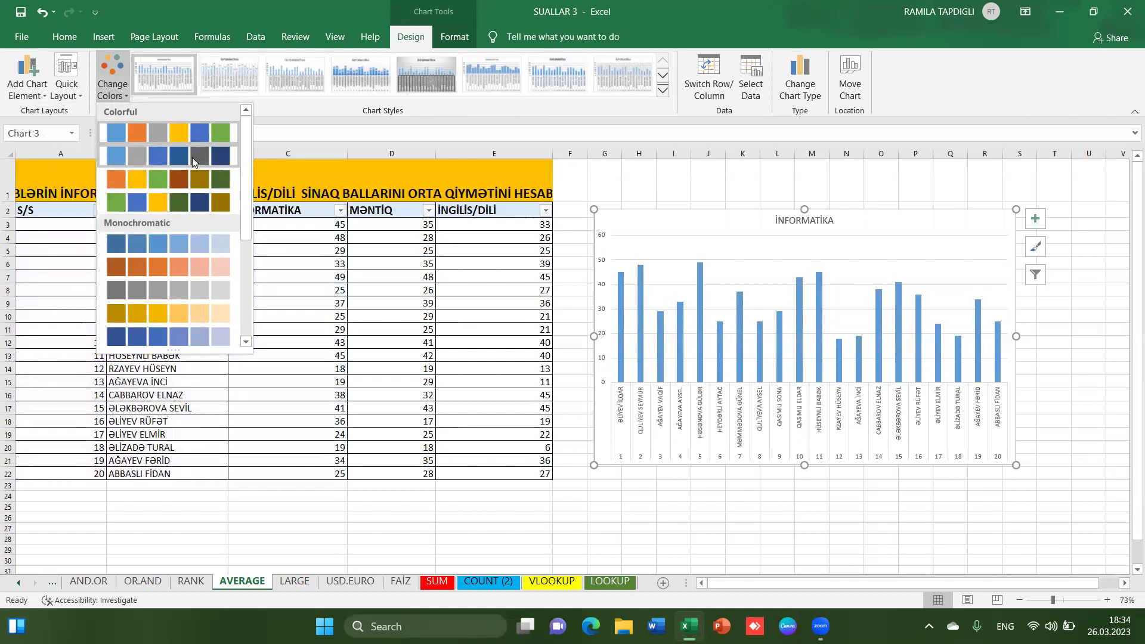
pyautogui.click(663, 89)
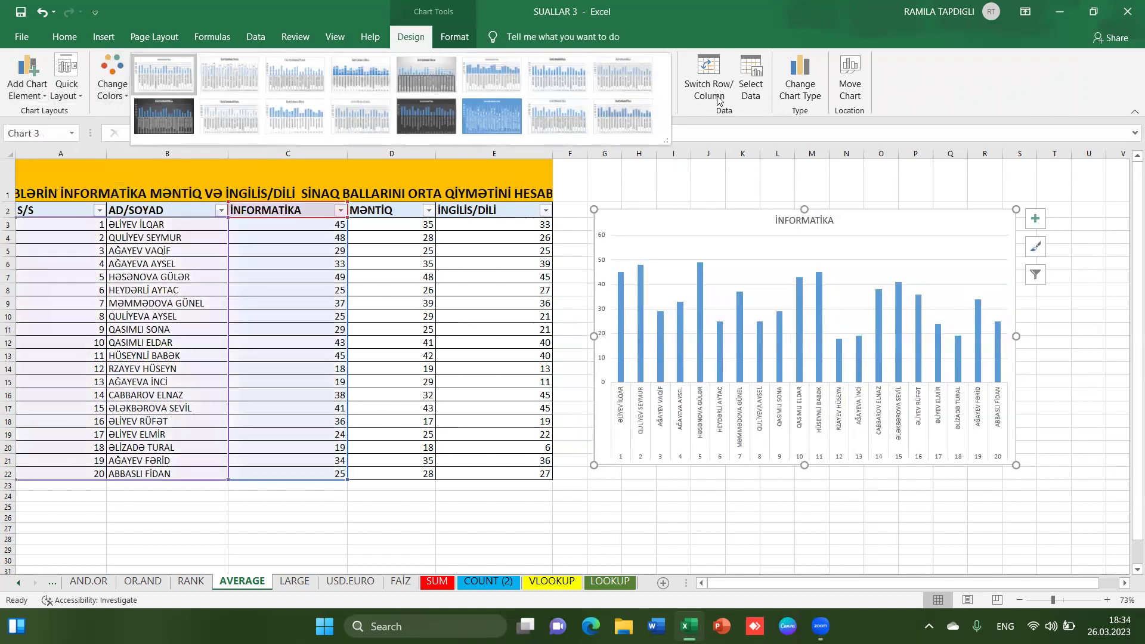
# Swap the chart's rows and columns and back to one bar per student, then open Select Data.
pyautogui.click(710, 75)
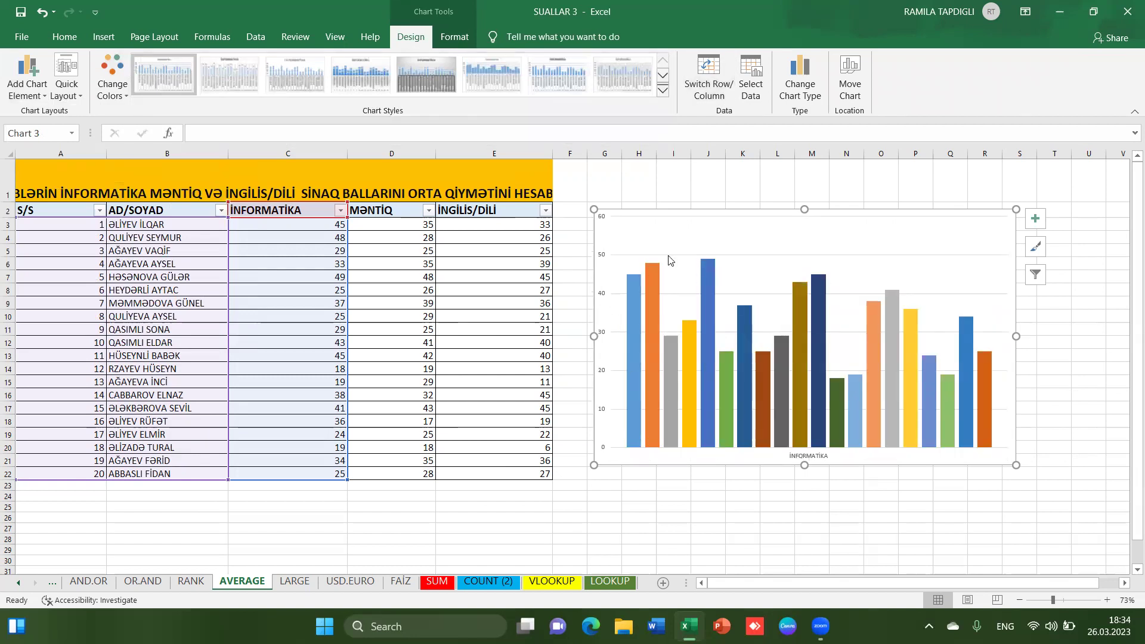
pyautogui.click(714, 70)
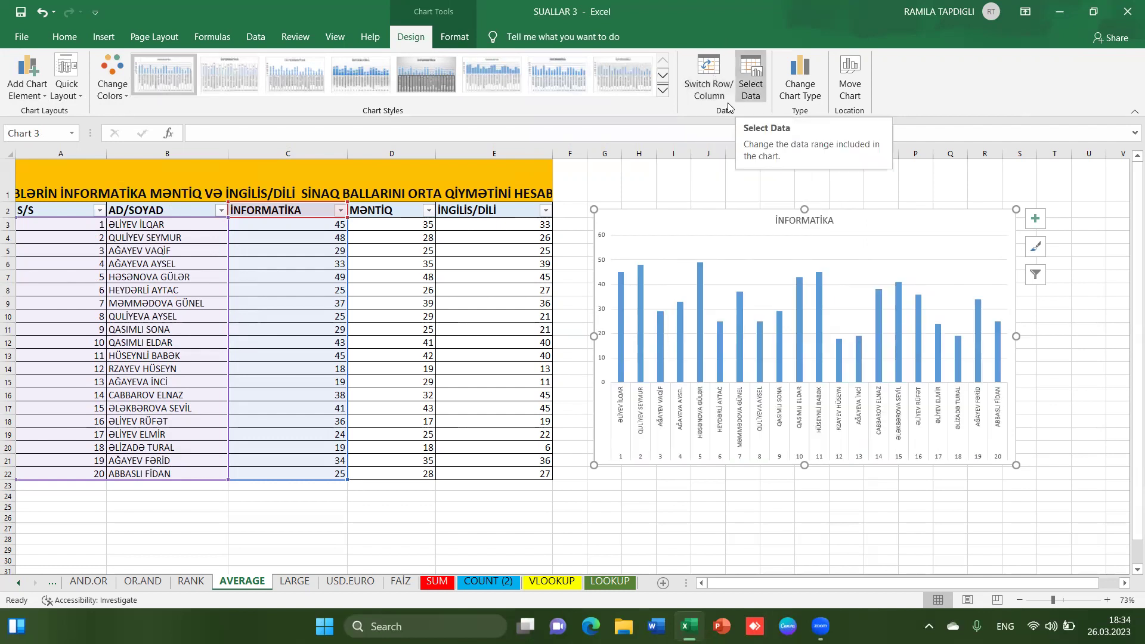
pyautogui.click(752, 80)
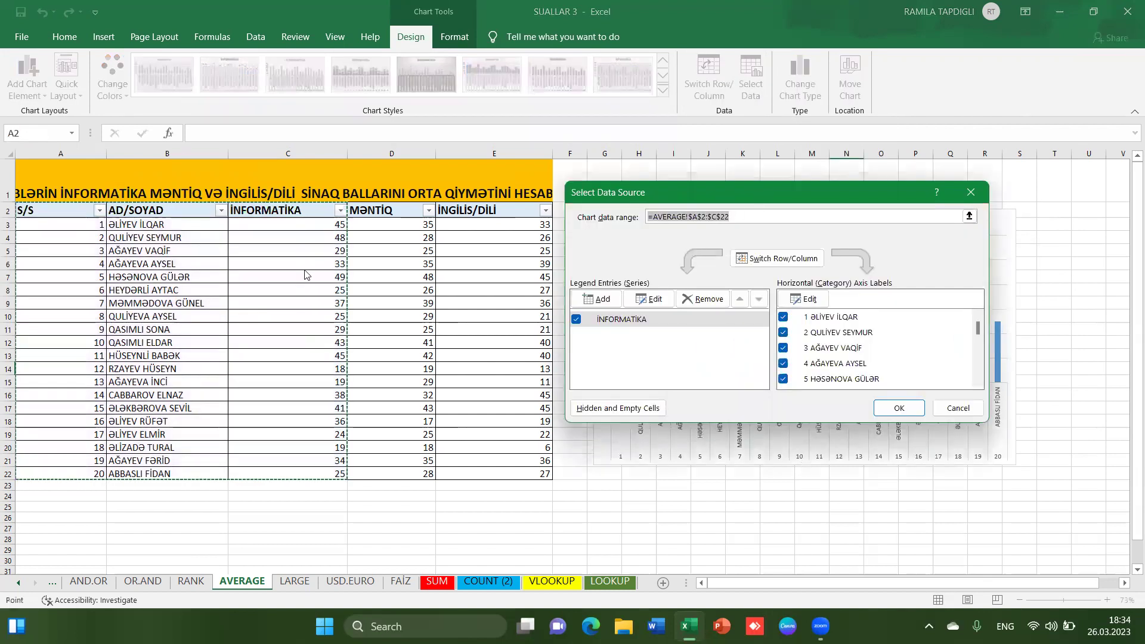
# Attempt to add a MƏNTİQ series in Select Data, then cancel the changes.
pyautogui.moveTo(758, 190); pyautogui.dragTo(301, 273)
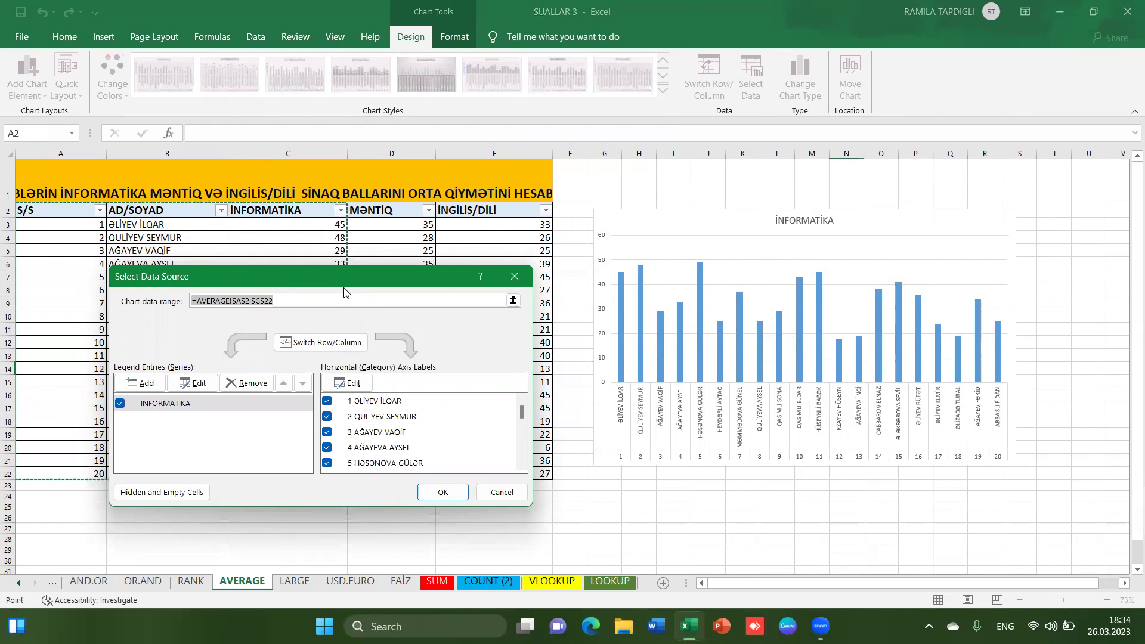
pyautogui.press('BackSpace')
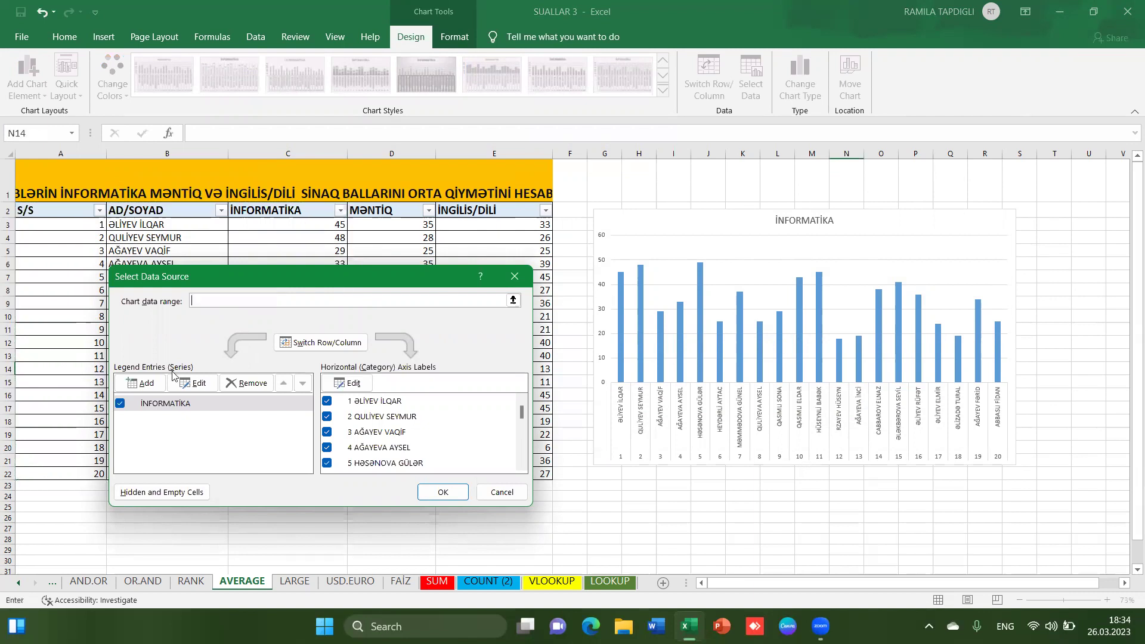
pyautogui.click(140, 383)
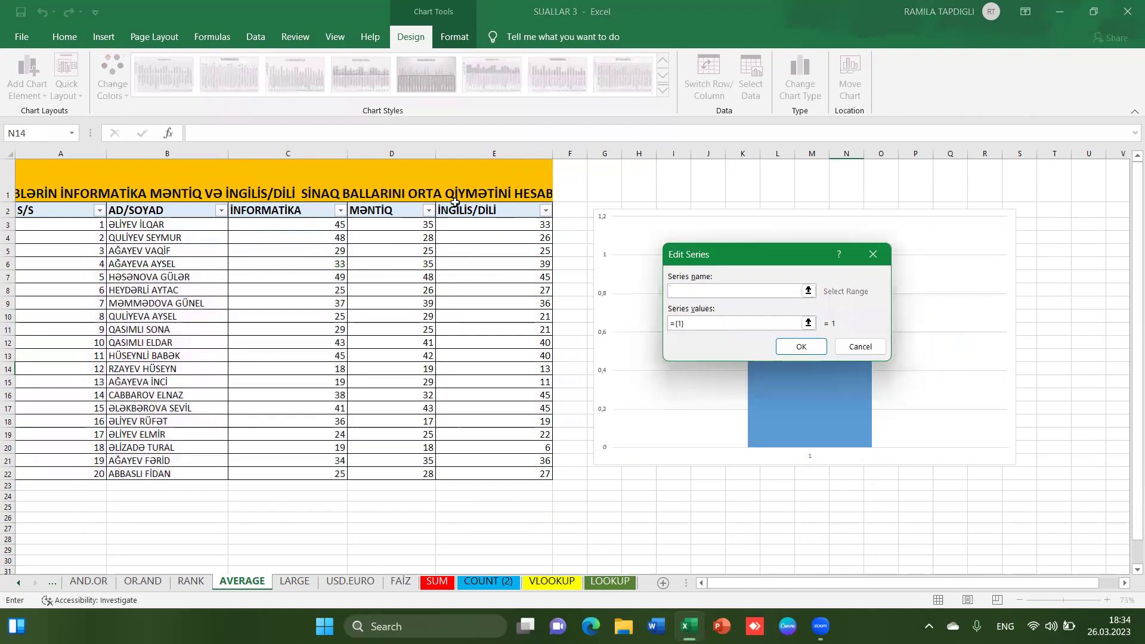
pyautogui.click(393, 210)
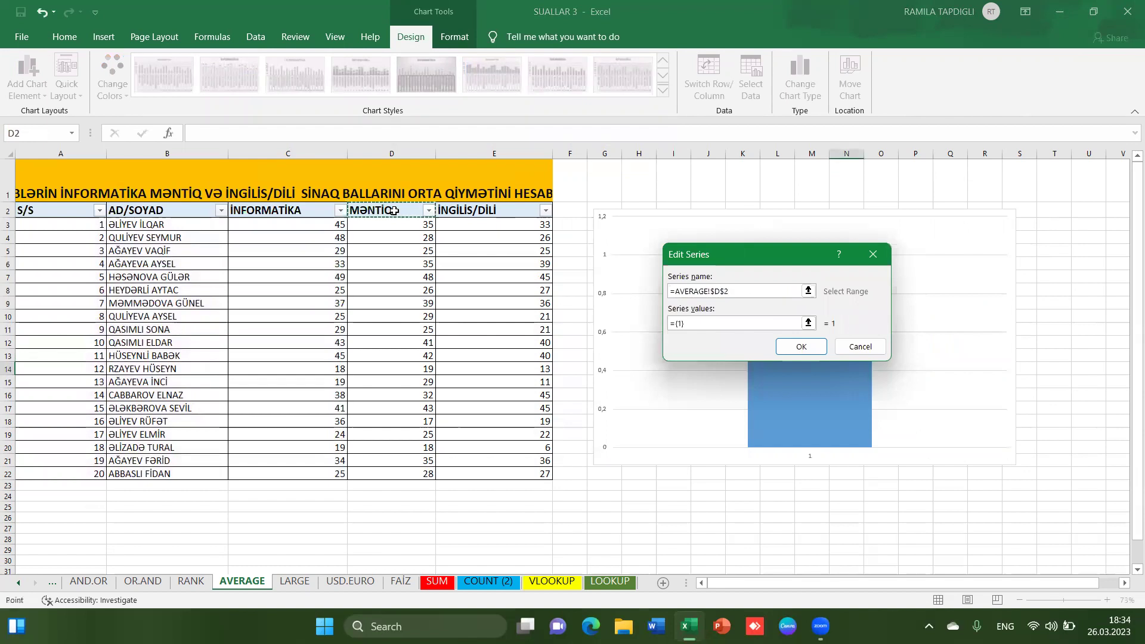
pyautogui.click(689, 324)
pyautogui.press('BackSpace')
pyautogui.press('BackSpace')
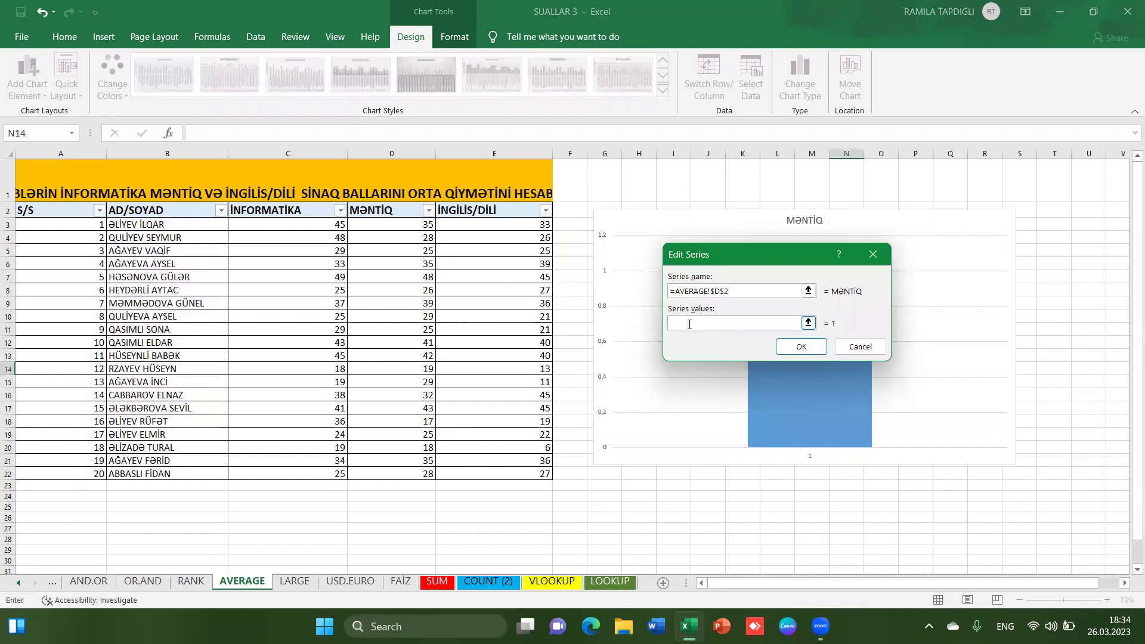
pyautogui.moveTo(394, 224)
pyautogui.mouseDown()
pyautogui.moveTo(410, 362)
pyautogui.moveTo(389, 473)
pyautogui.mouseUp()
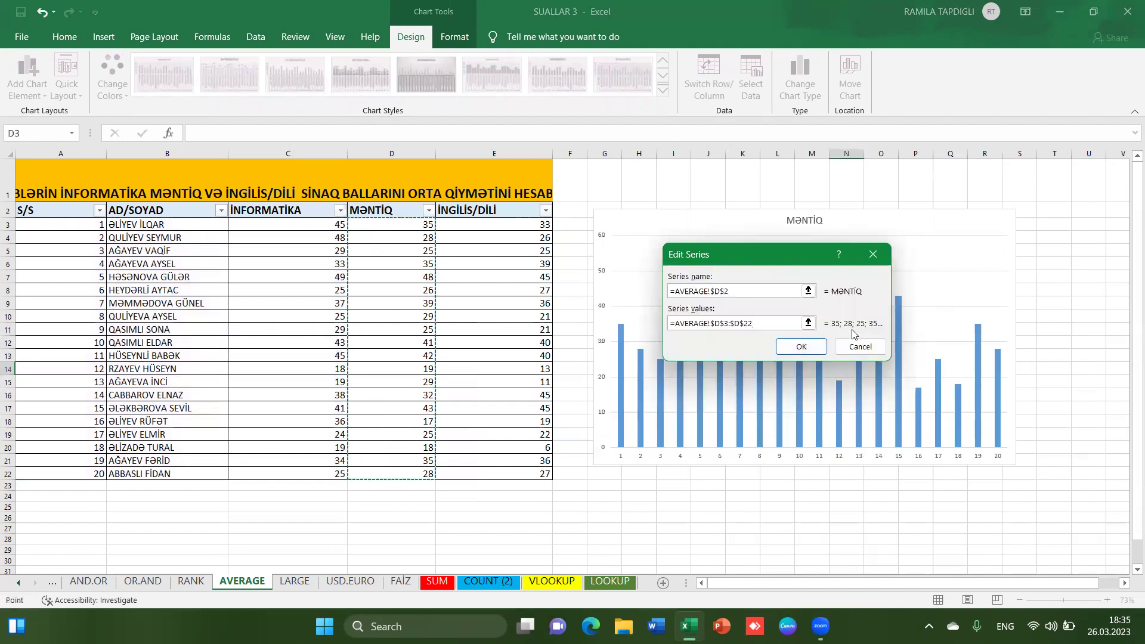
pyautogui.click(802, 346)
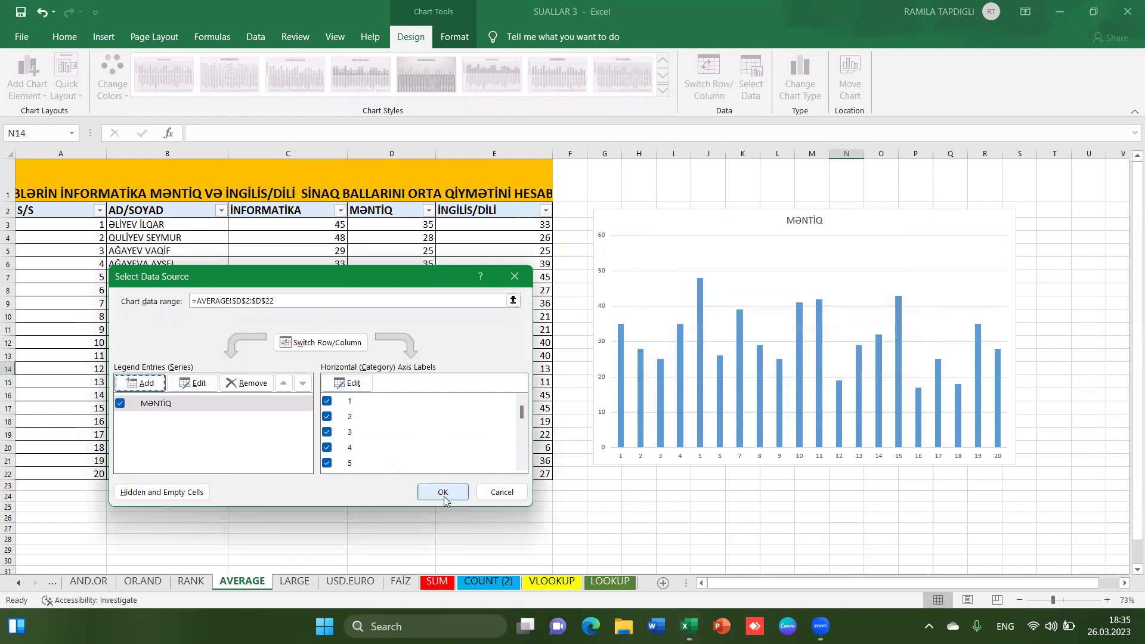
pyautogui.click(513, 278)
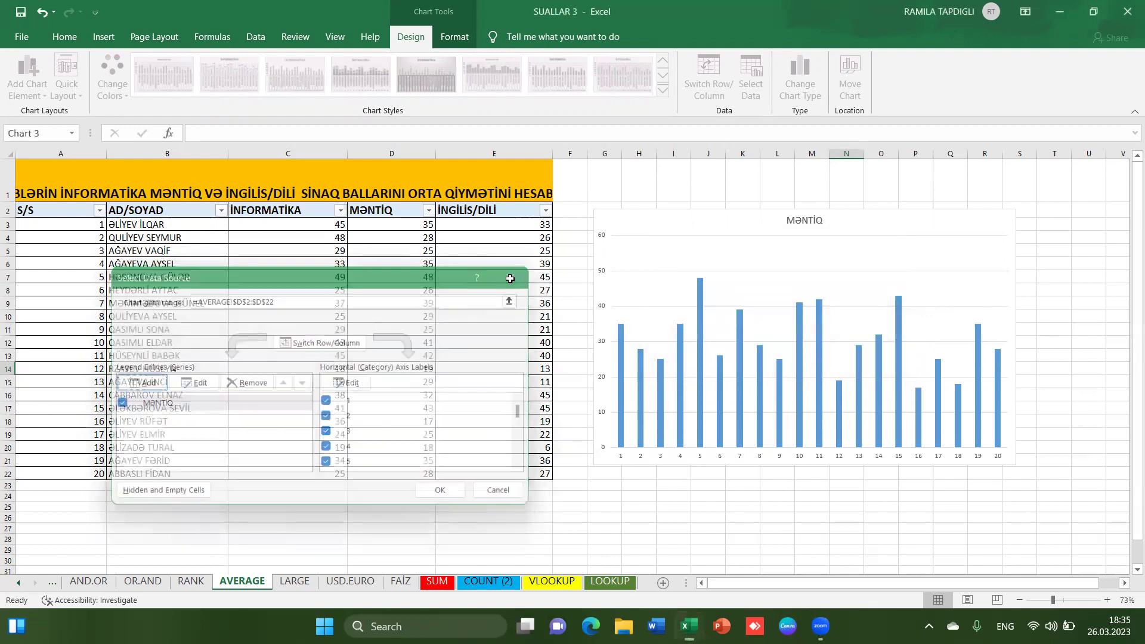
# Add a MƏNTİQ series named from D2 with values D3:D22 and apply it to the chart.
pyautogui.click(748, 88)
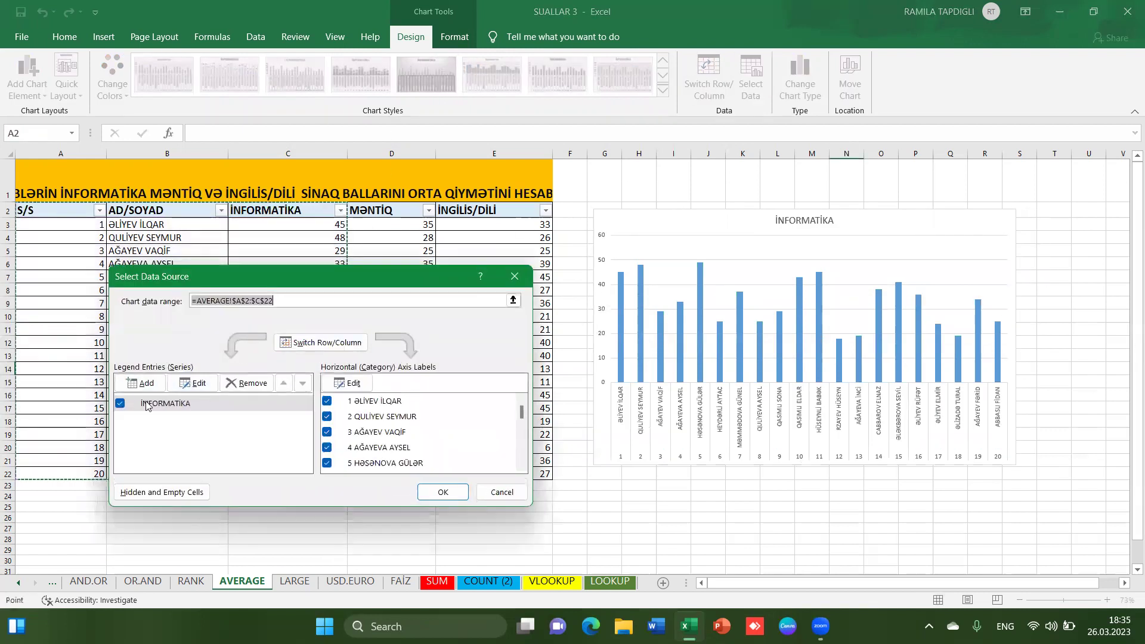
pyautogui.click(142, 383)
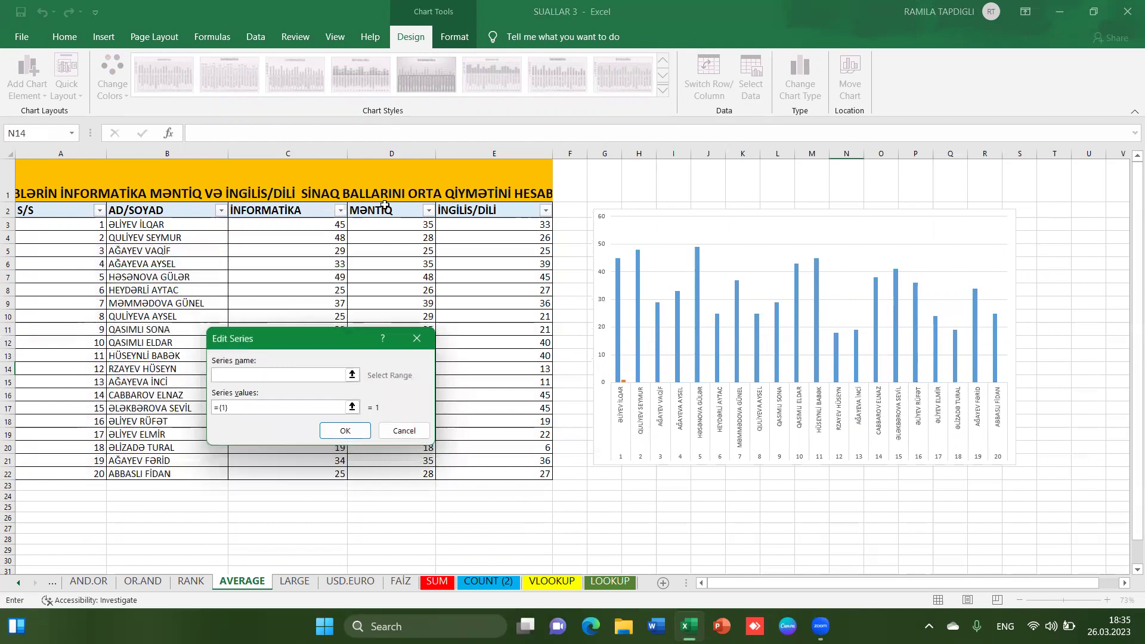
pyautogui.click(391, 210)
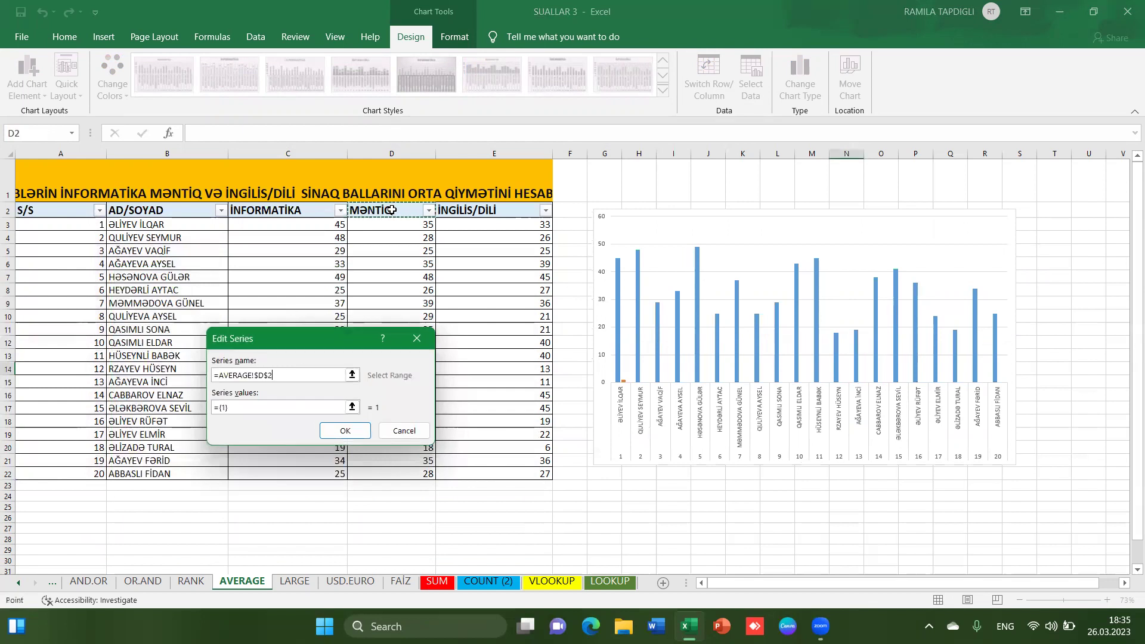
pyautogui.click(250, 410)
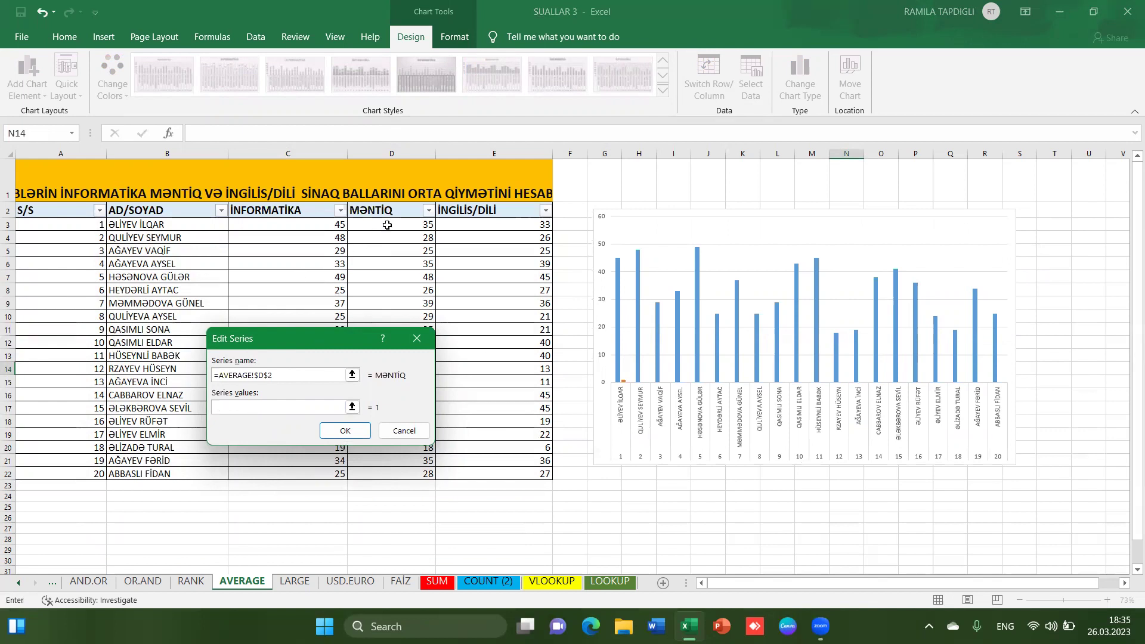
pyautogui.moveTo(387, 225); pyautogui.dragTo(391, 473)
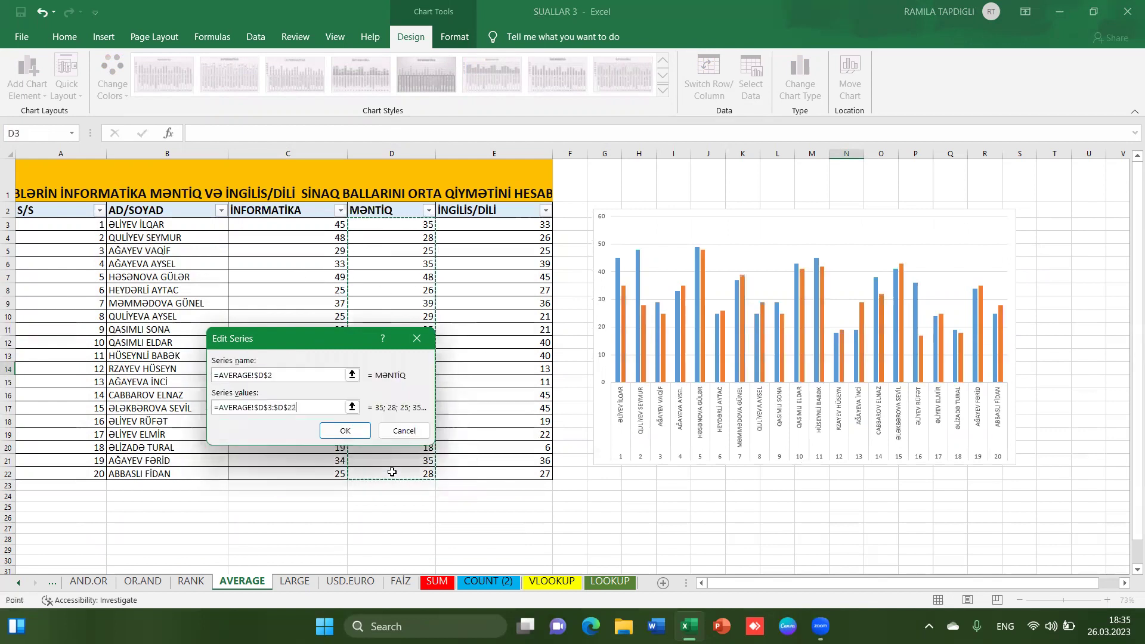
pyautogui.click(345, 430)
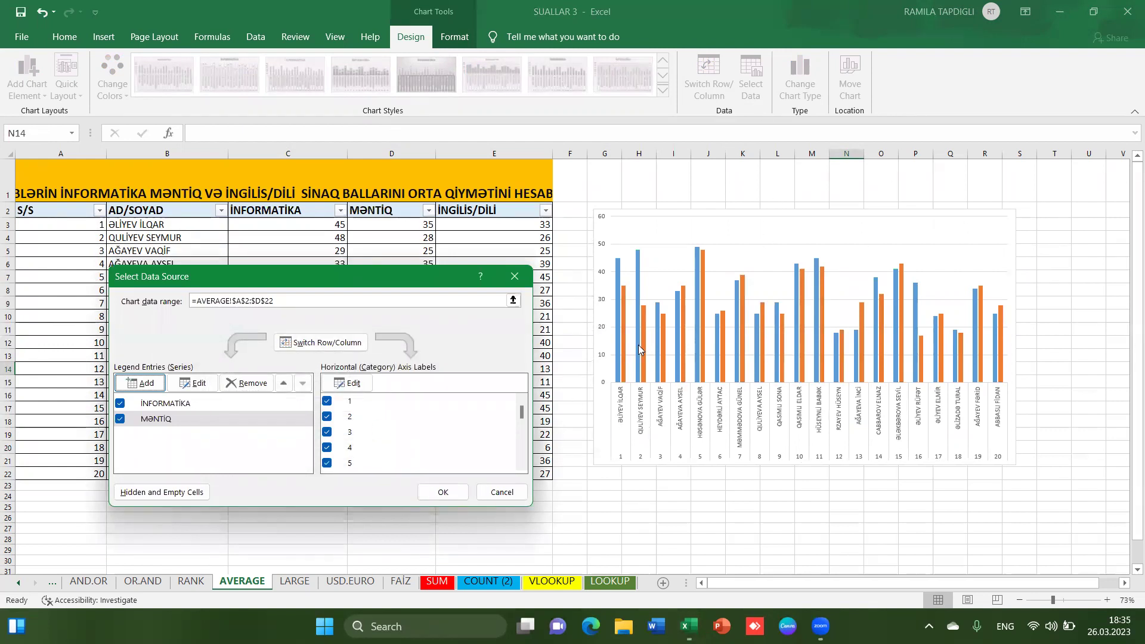
pyautogui.click(450, 494)
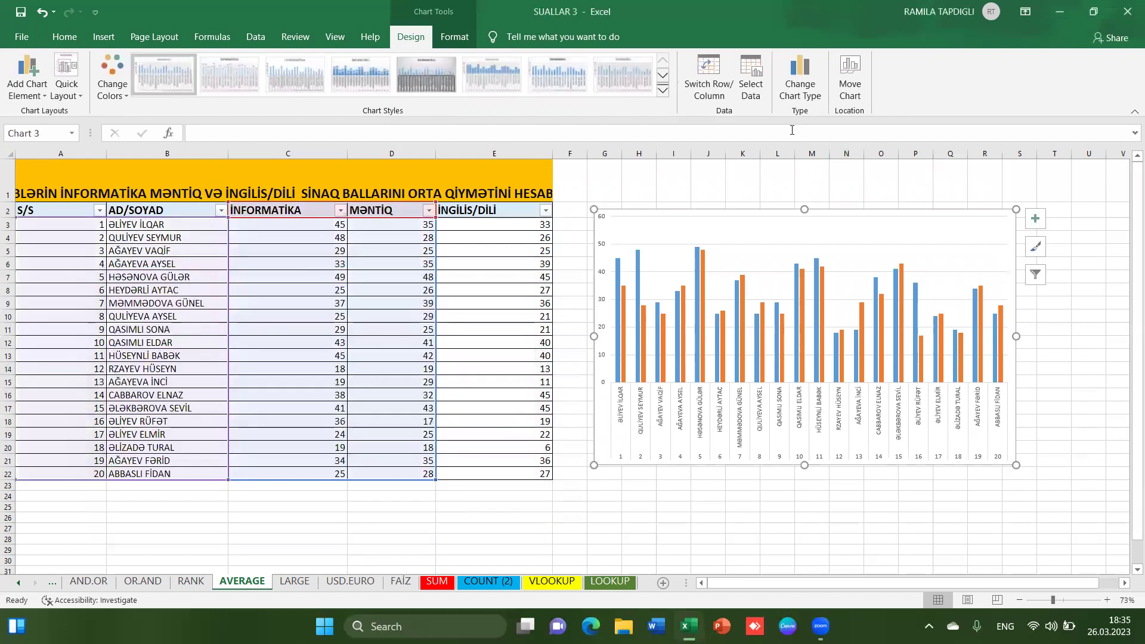
pyautogui.click(800, 80)
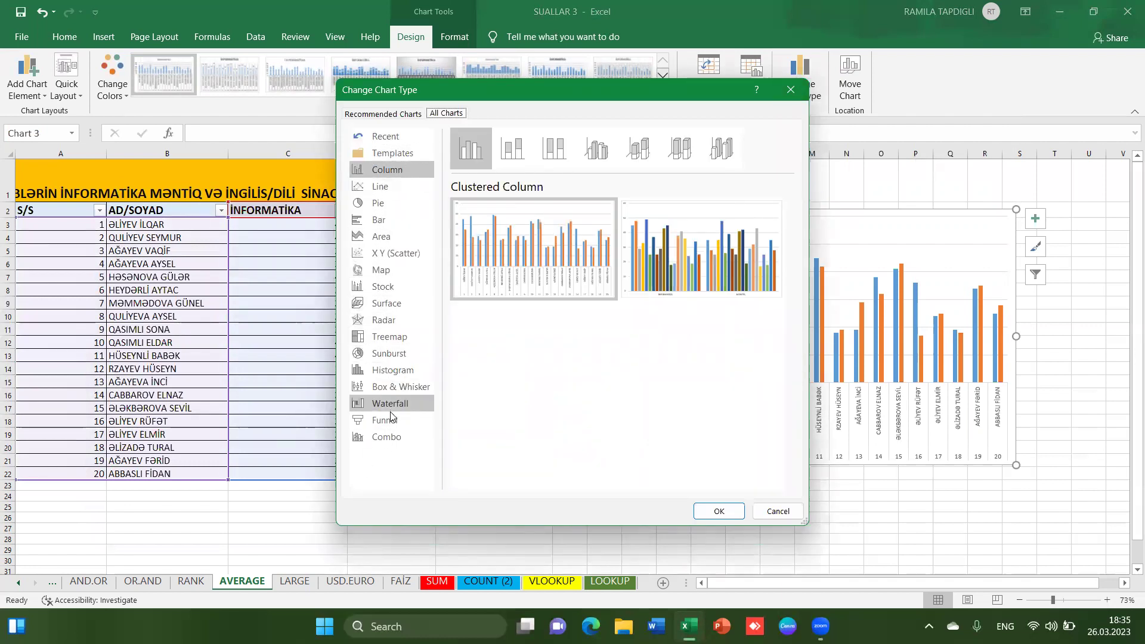
pyautogui.click(379, 185)
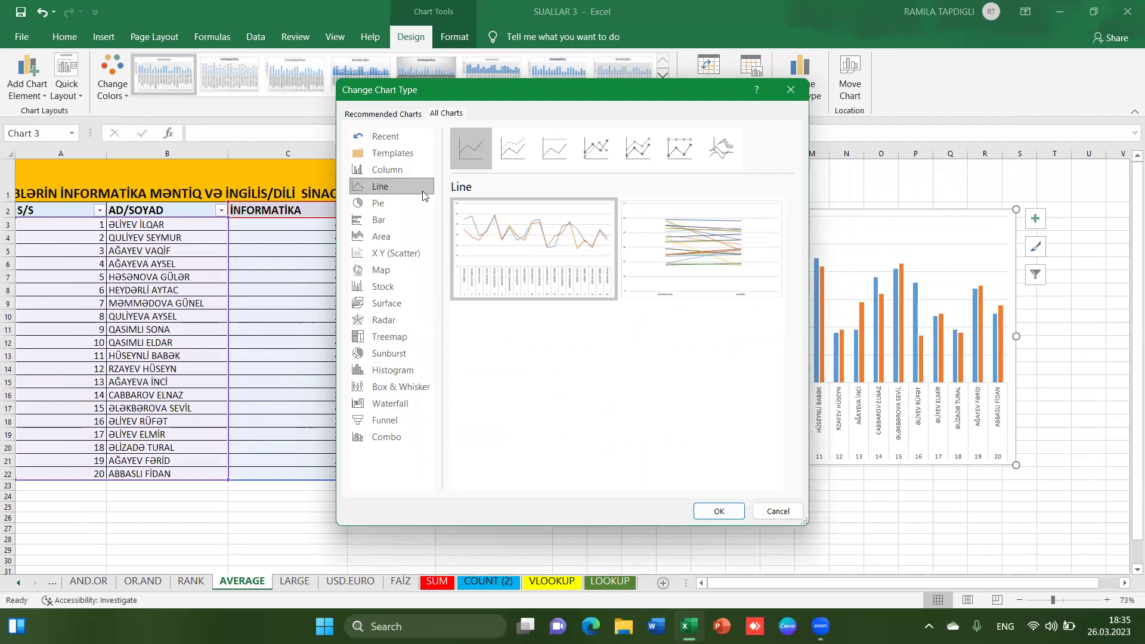
pyautogui.click(363, 202)
pyautogui.moveTo(534, 248)
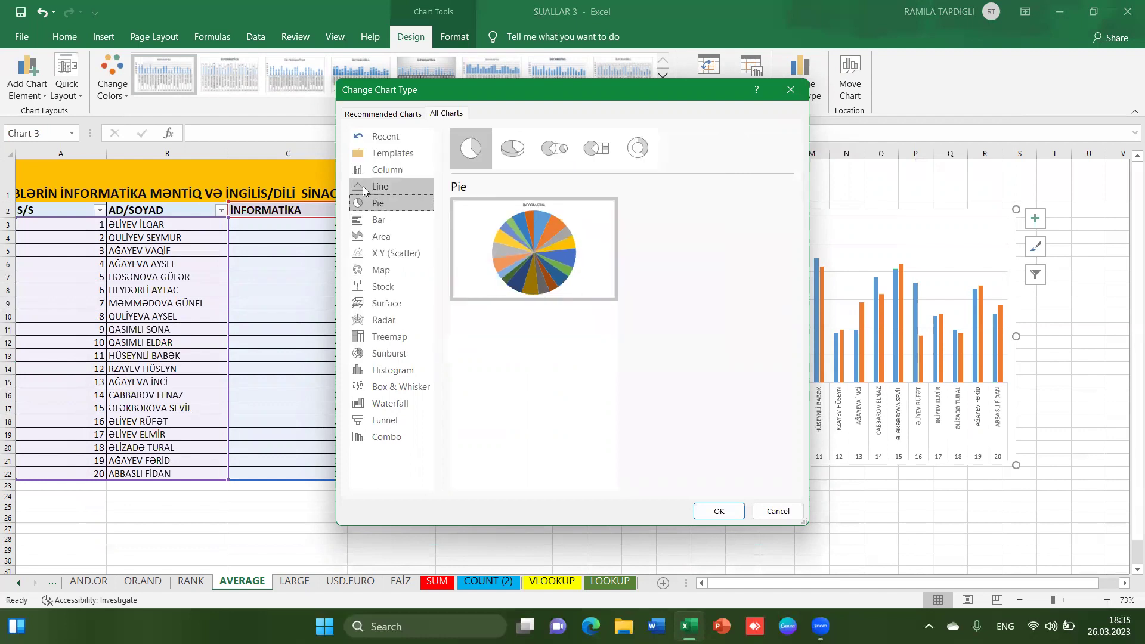
pyautogui.click(376, 186)
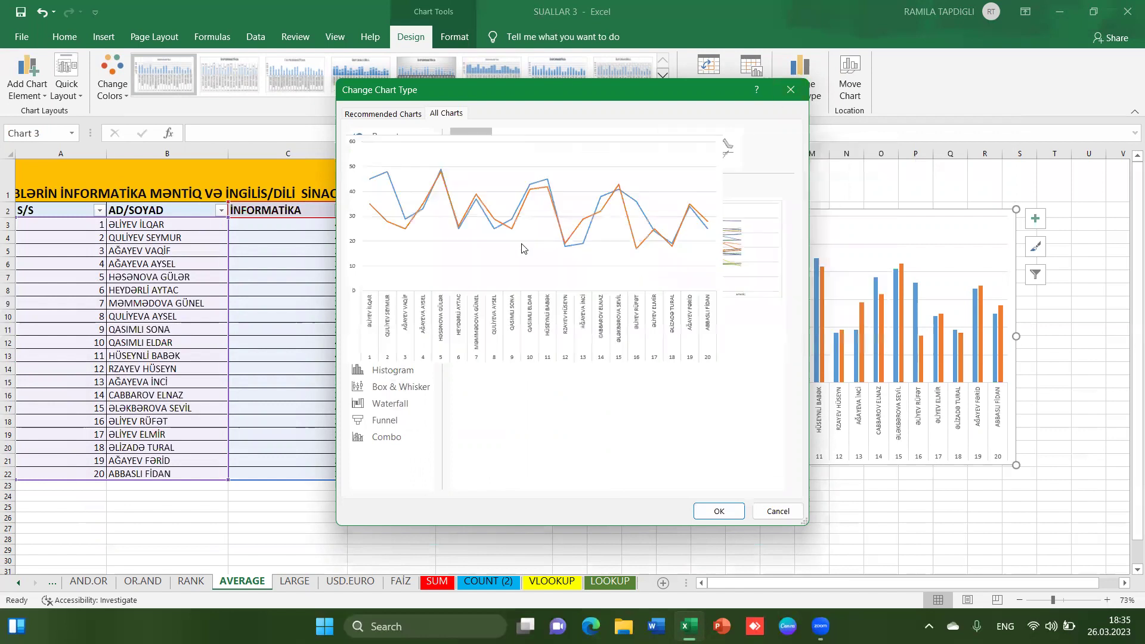
pyautogui.click(790, 91)
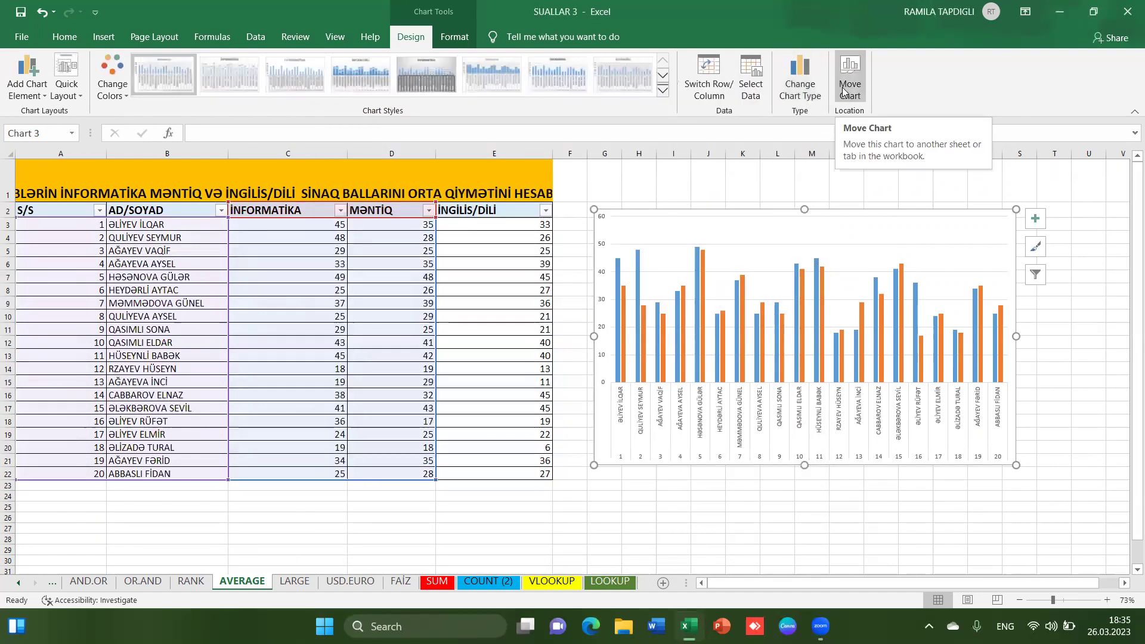
# Check the Move Chart options, leaving the chart on the AVERAGE sheet.
pyautogui.click(843, 90)
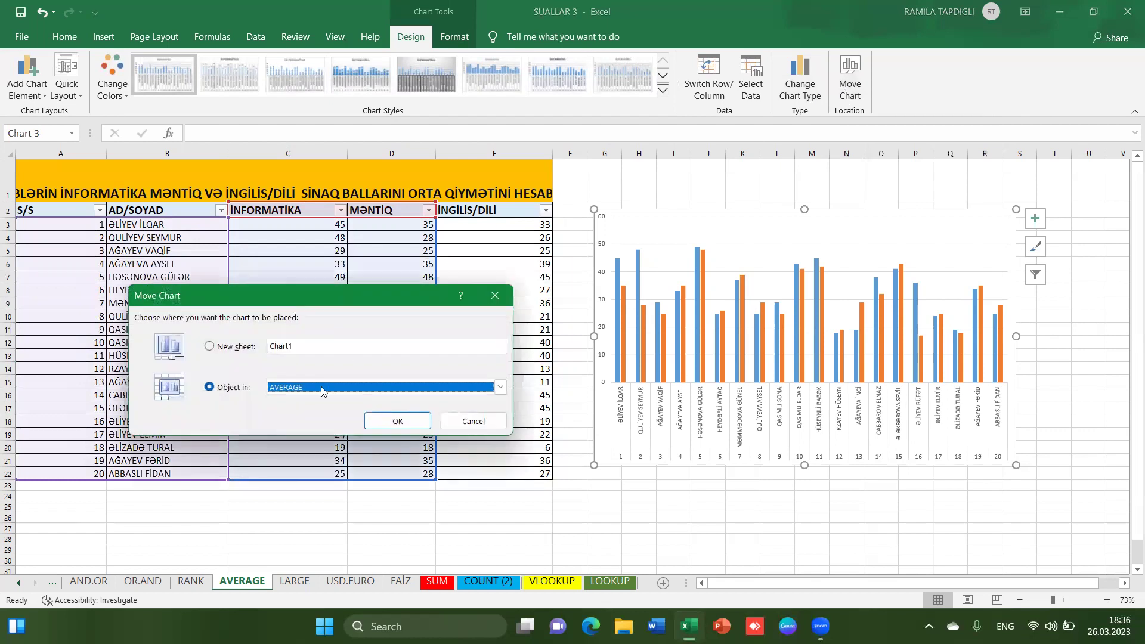
pyautogui.click(500, 390)
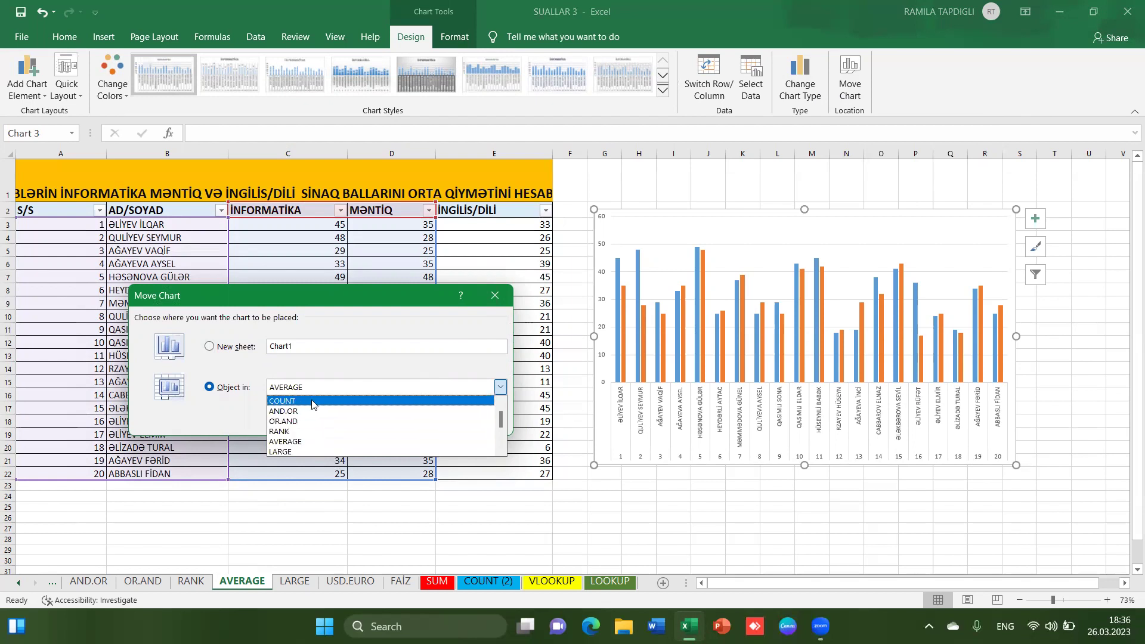
pyautogui.click(500, 299)
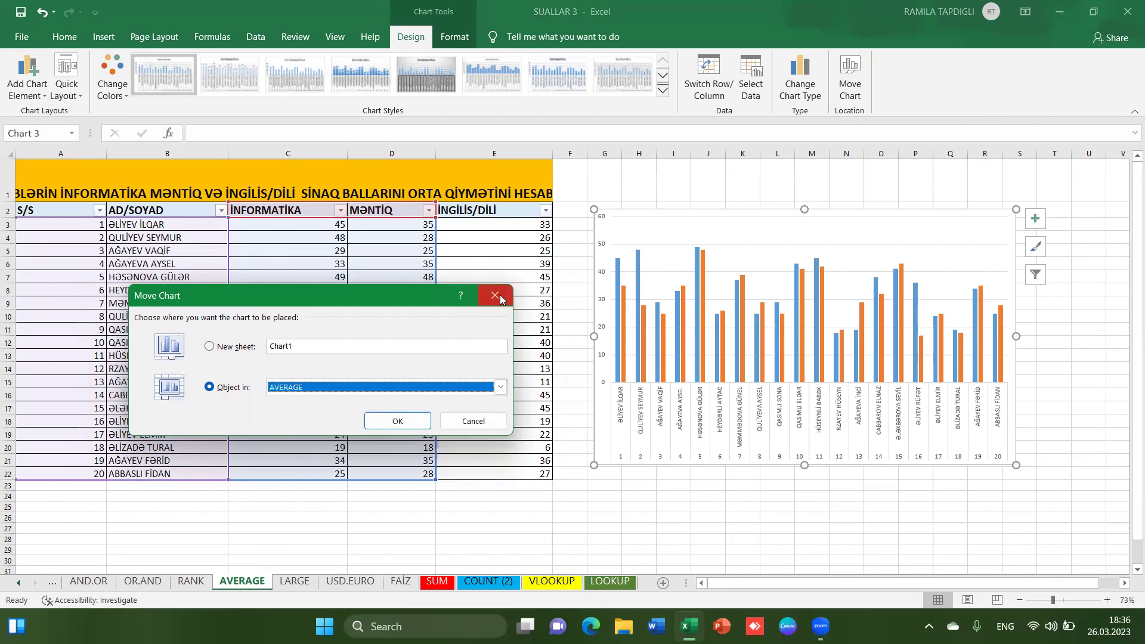
pyautogui.click(501, 299)
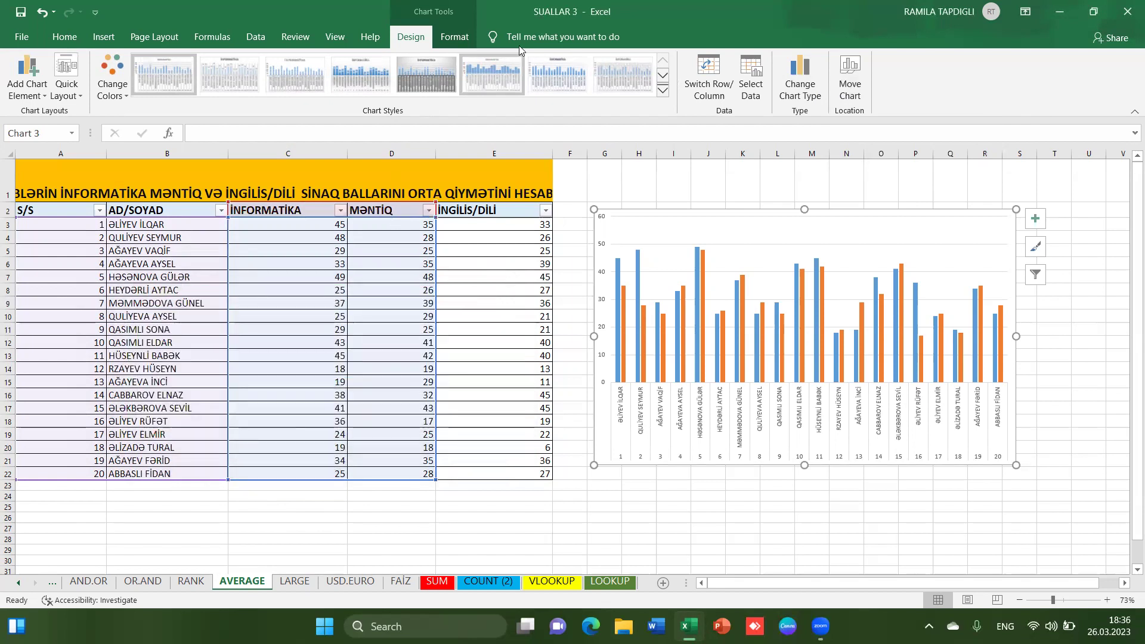
# Select the two-series column chart and delete it.
pyautogui.click(454, 37)
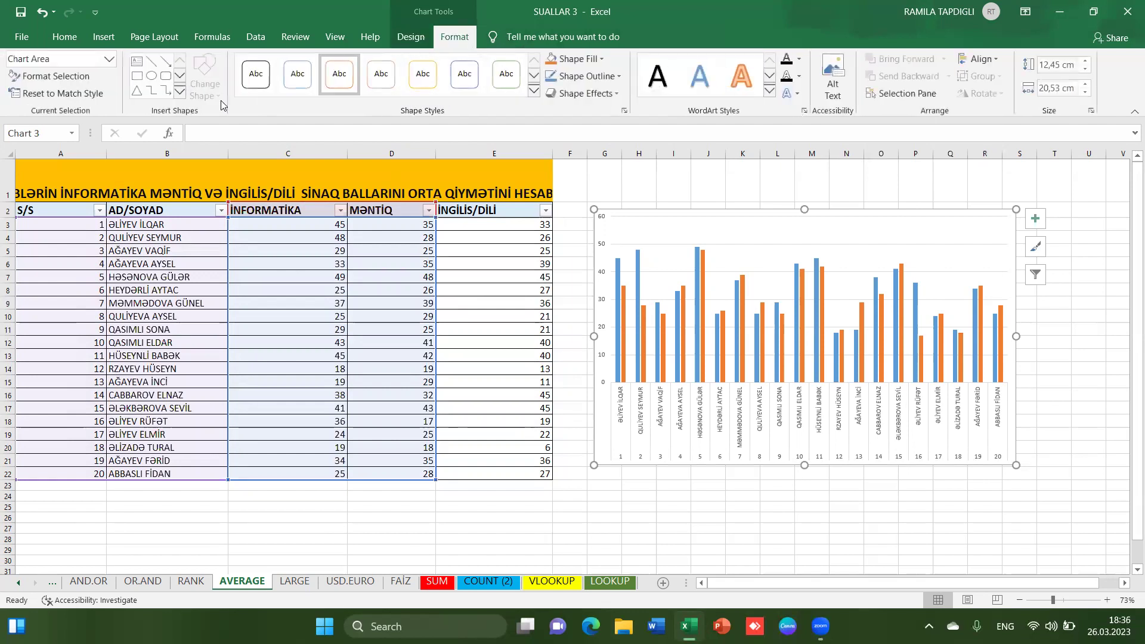
pyautogui.click(629, 312)
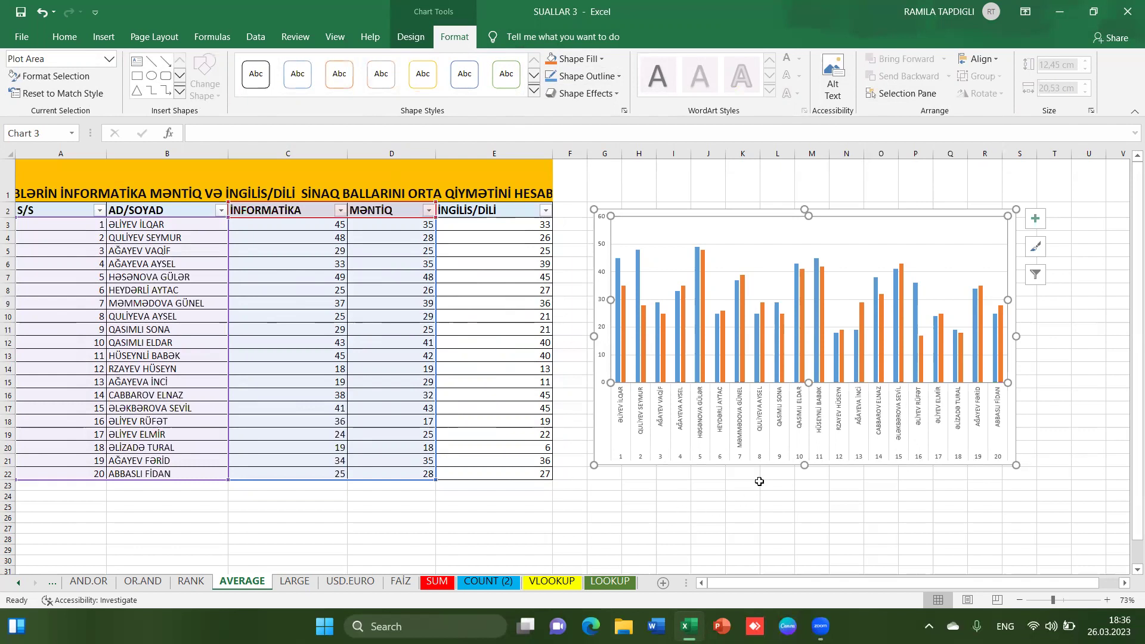
pyautogui.press('Delete')
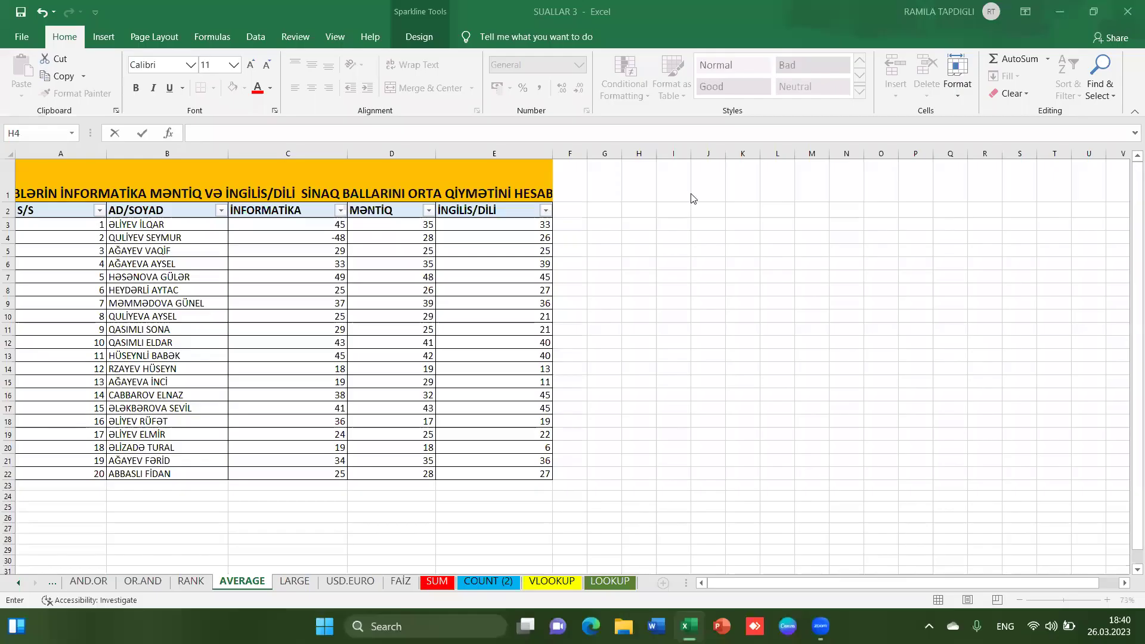
# Clear the line sparkline from cell H4, then select the first student's scores C3:E3.
pyautogui.click(103, 37)
pyautogui.click(624, 288)
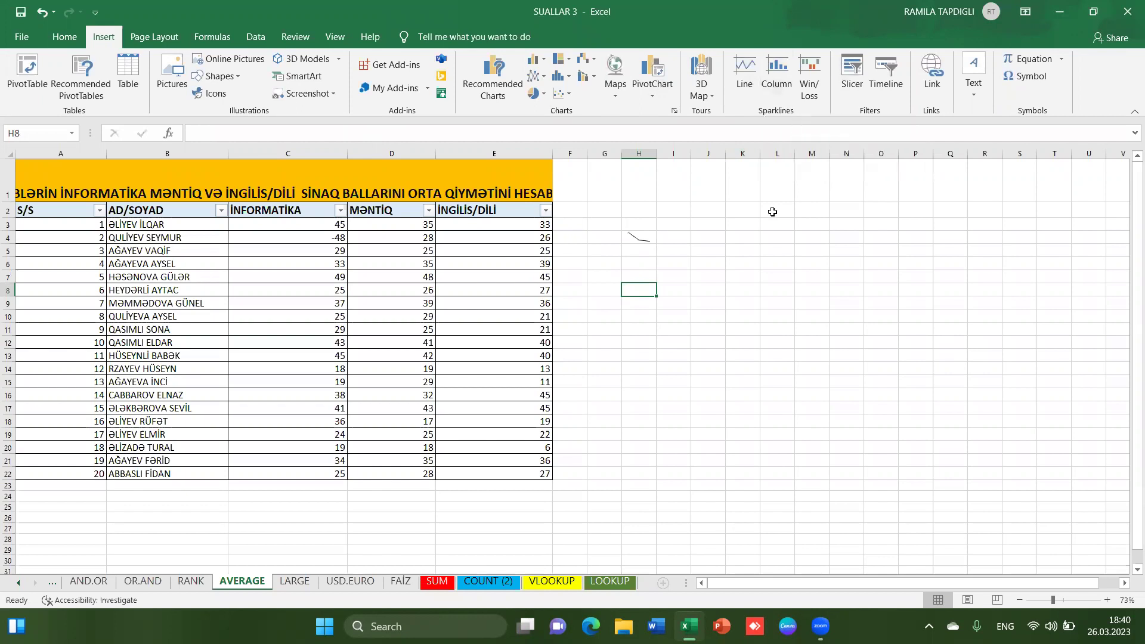
pyautogui.click(644, 240)
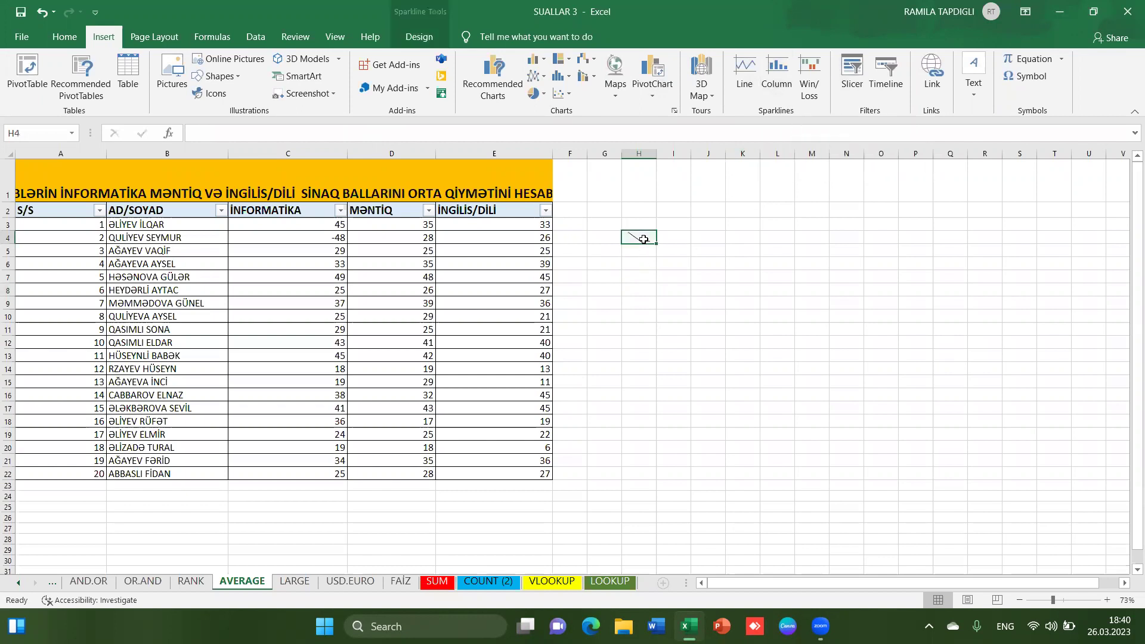
pyautogui.doubleClick(644, 239)
pyautogui.click(617, 300)
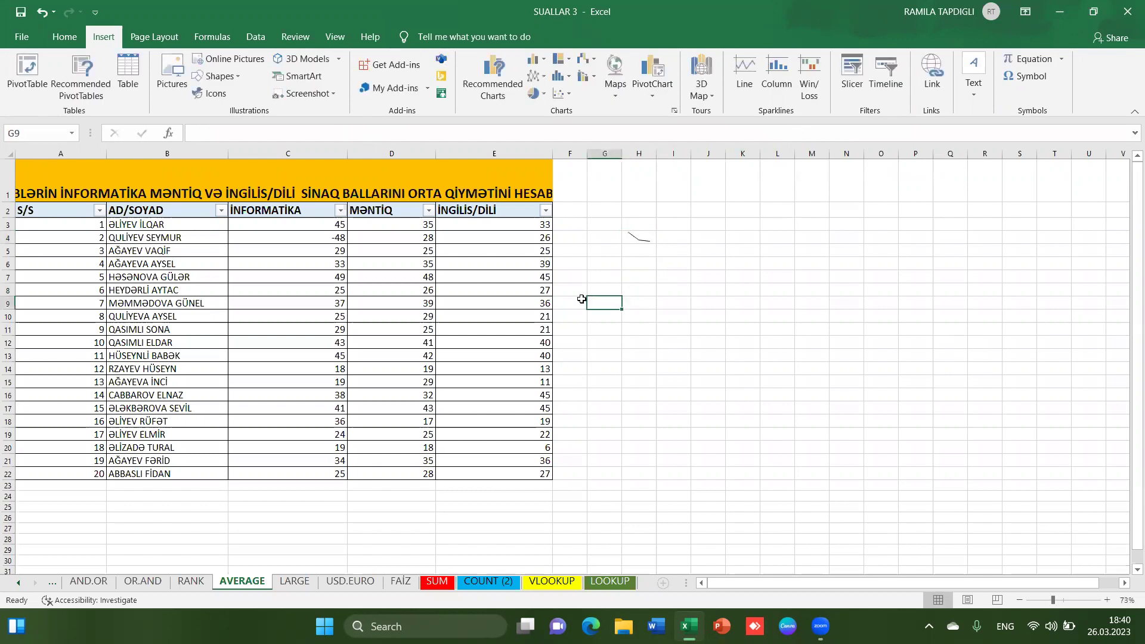
pyautogui.click(628, 232)
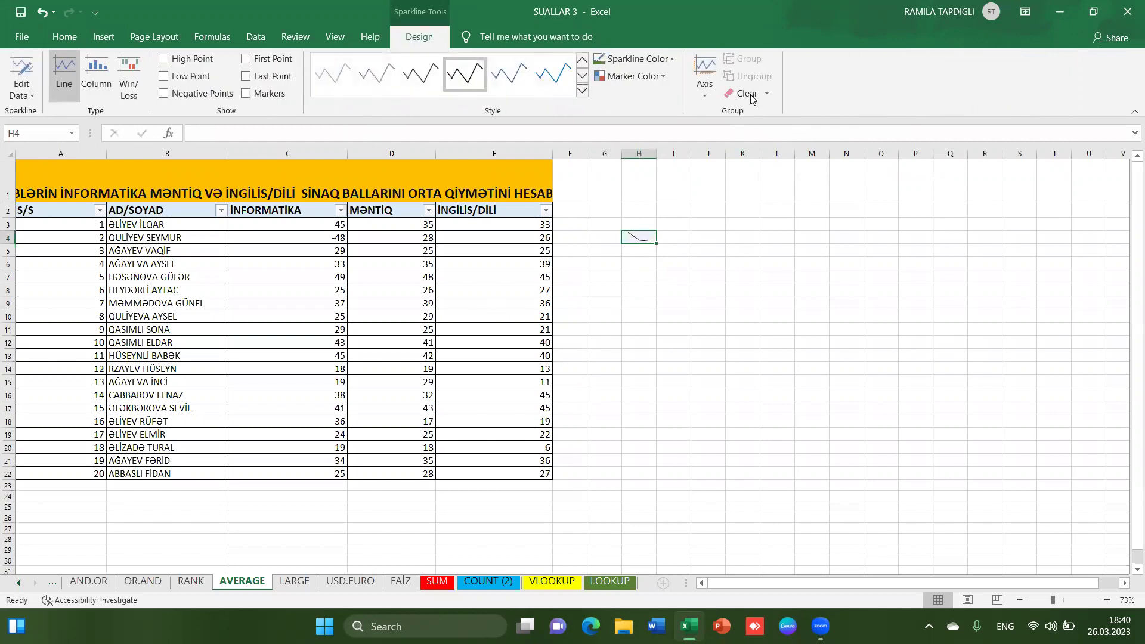
pyautogui.click(746, 93)
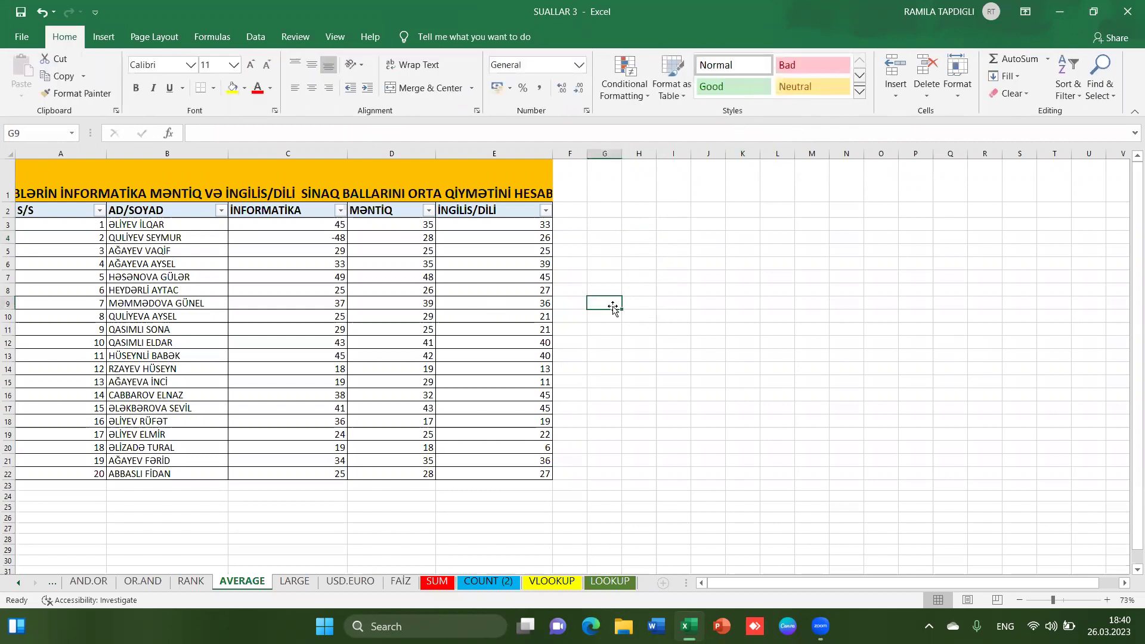
pyautogui.click(730, 273)
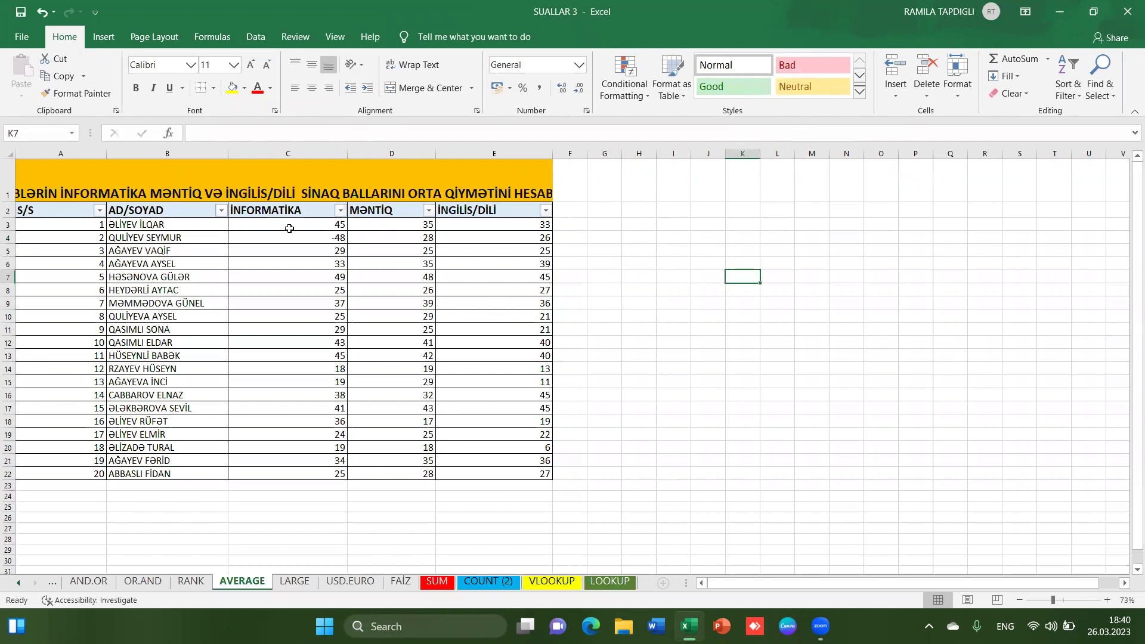
pyautogui.moveTo(290, 229); pyautogui.dragTo(531, 225)
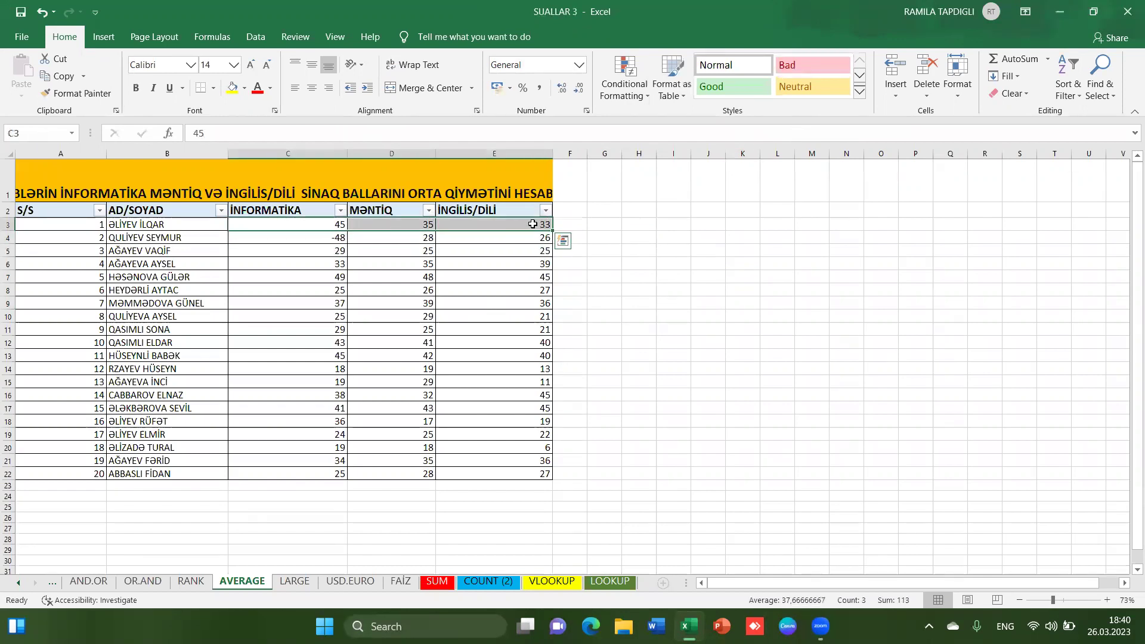
# Add a column sparkline of C3:E3 in cell I7, then open cell C3 for editing.
pyautogui.click(103, 37)
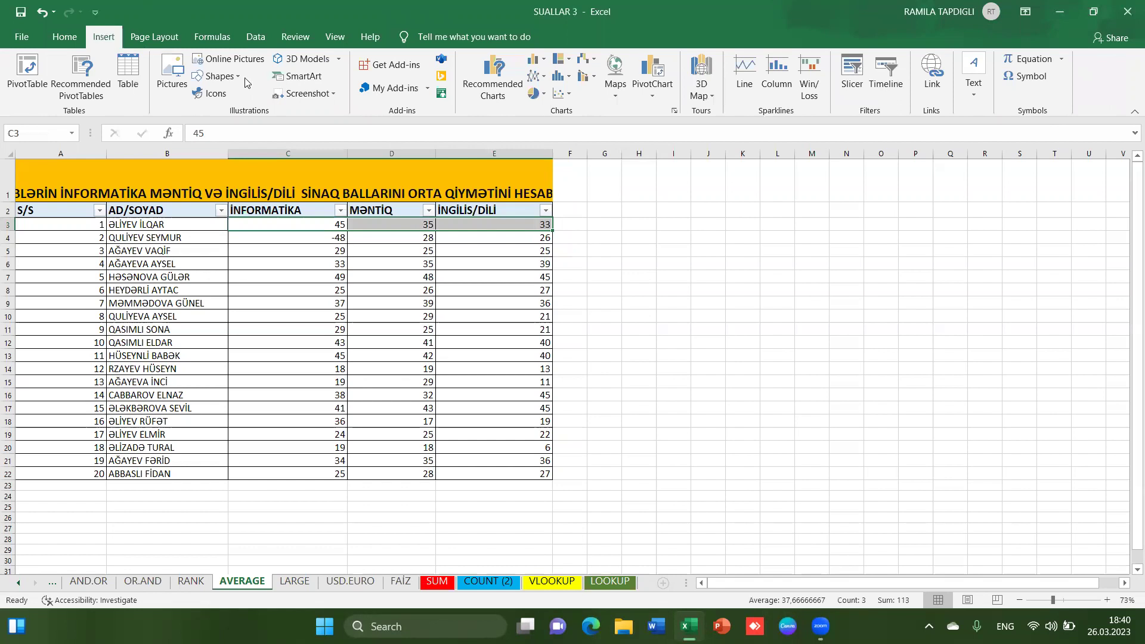
pyautogui.click(772, 68)
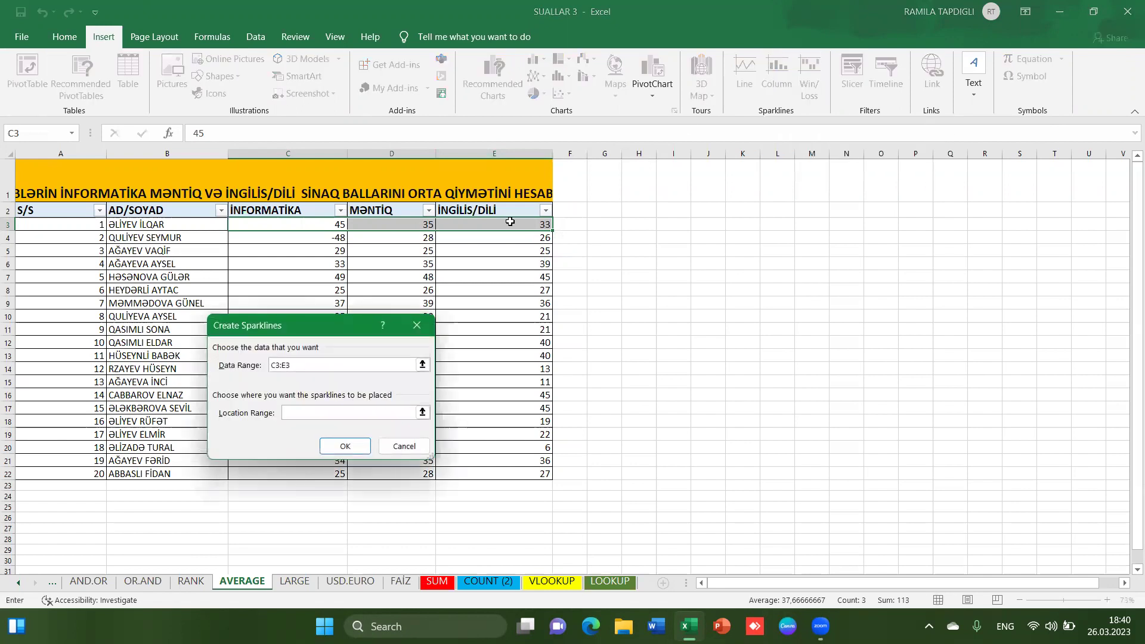
pyautogui.click(684, 276)
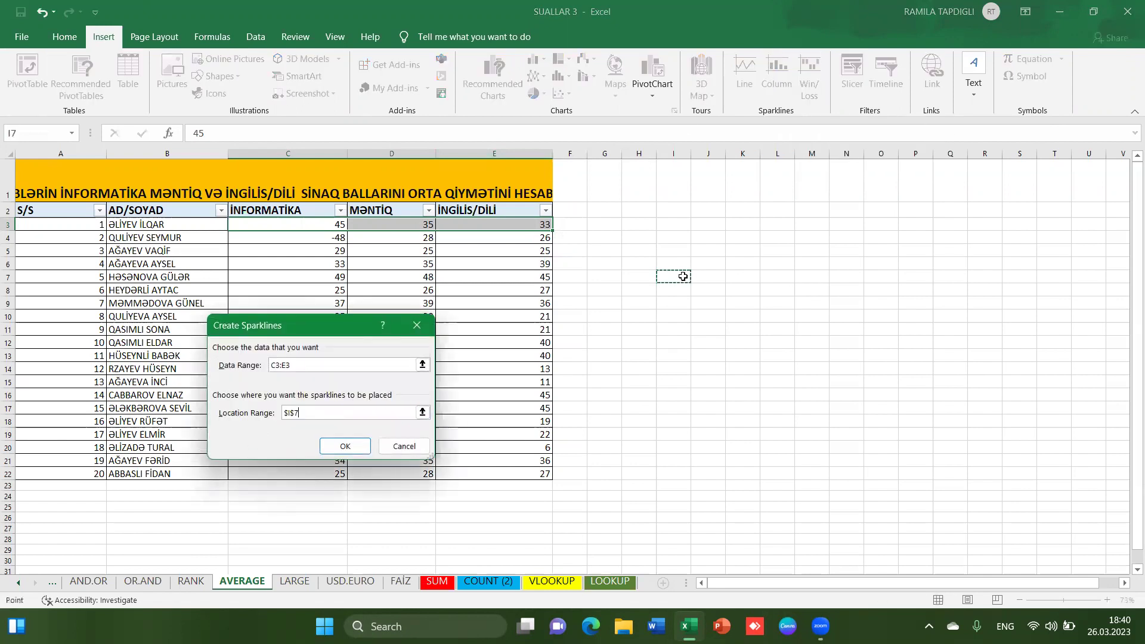
pyautogui.click(346, 448)
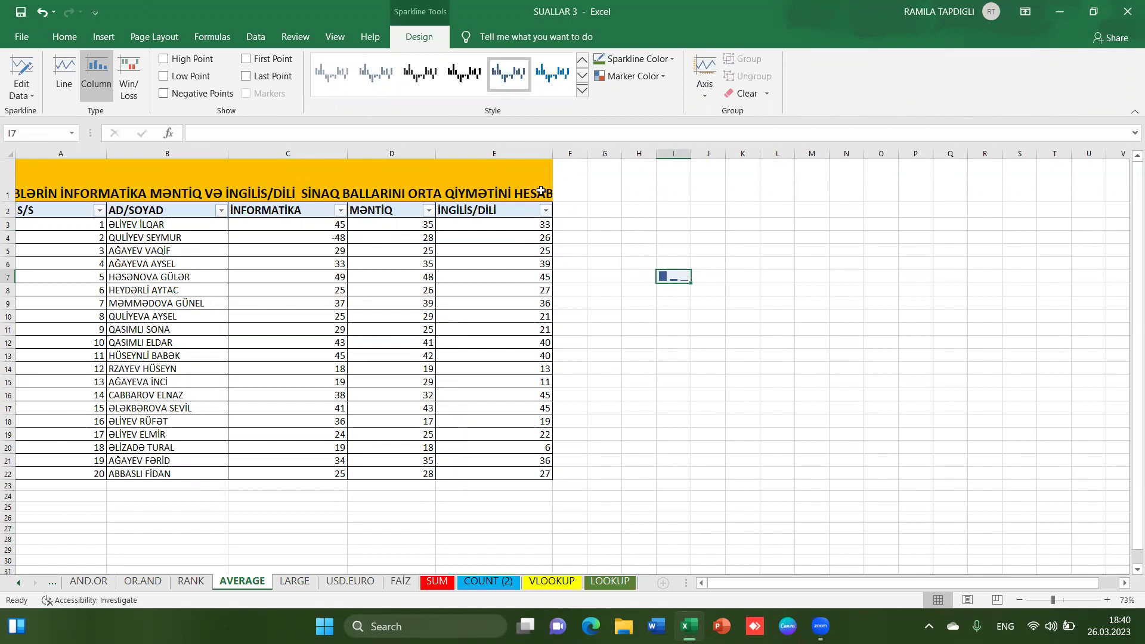
pyautogui.click(327, 228)
pyautogui.hotkey('ctrl', 'Down')
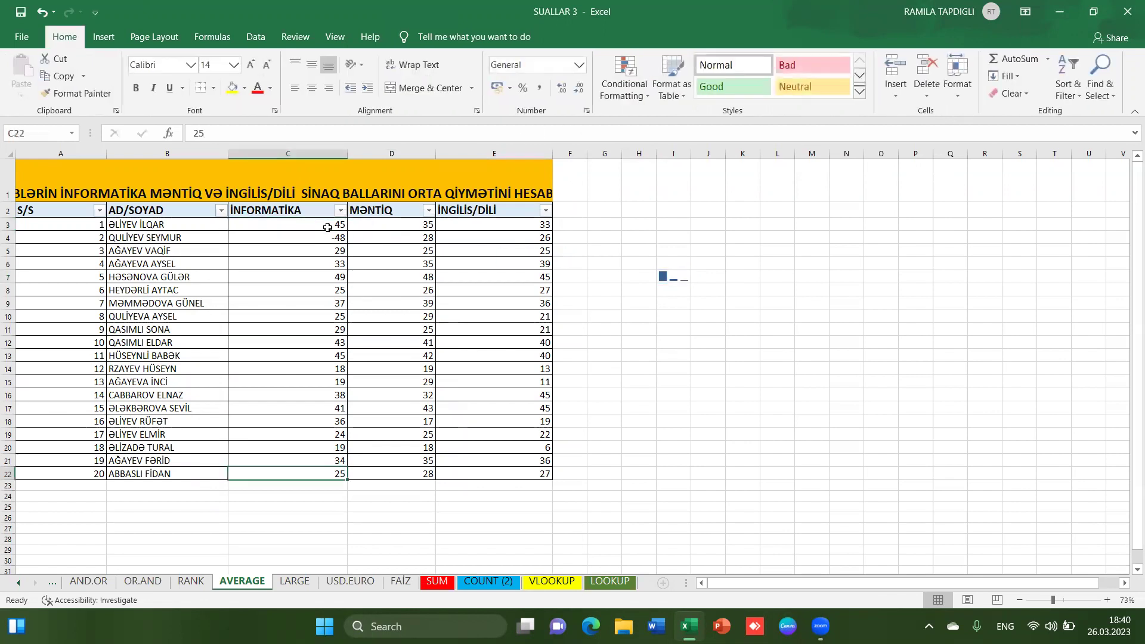
pyautogui.doubleClick(312, 222)
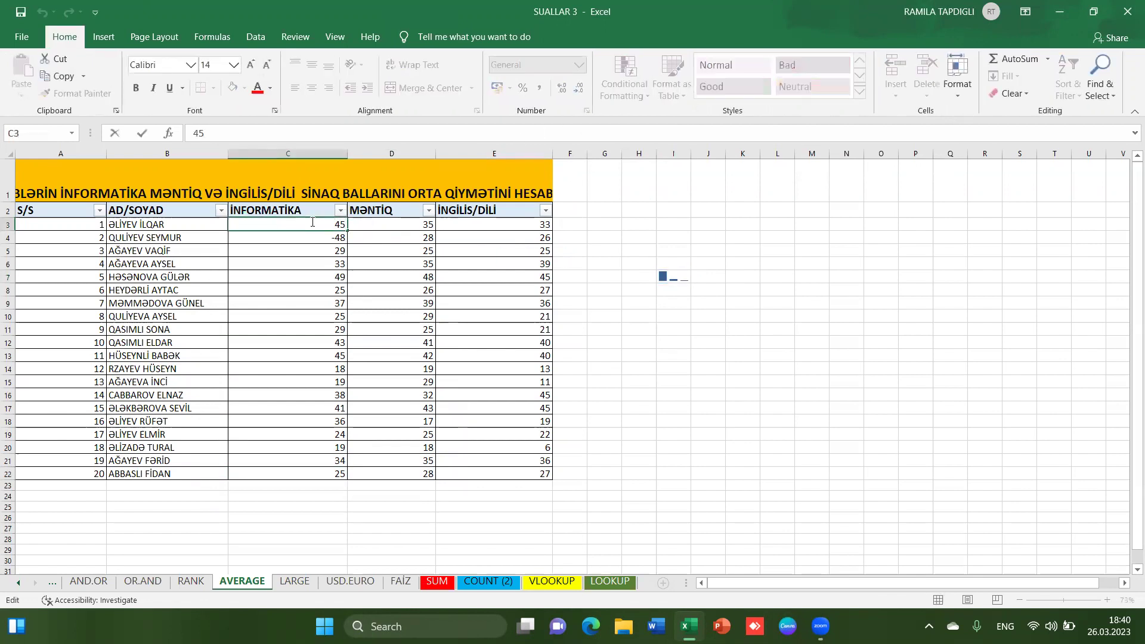
# Change C3 to -45 and give the I7 sparkline a yellow low point and dark red high point.
pyautogui.write('-')
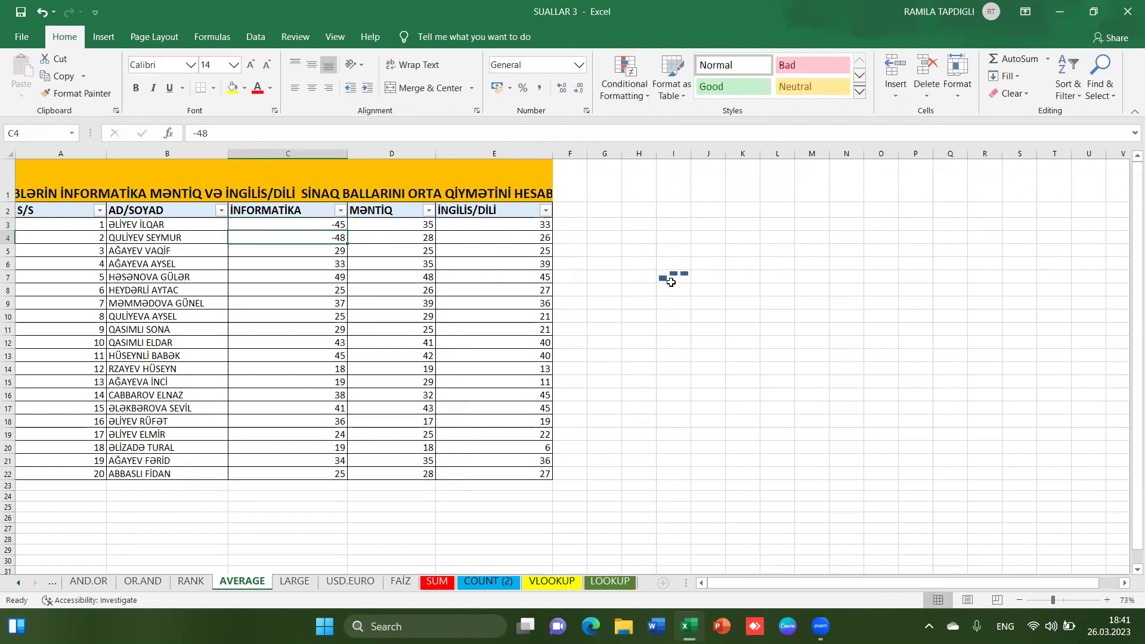
pyautogui.click(671, 280)
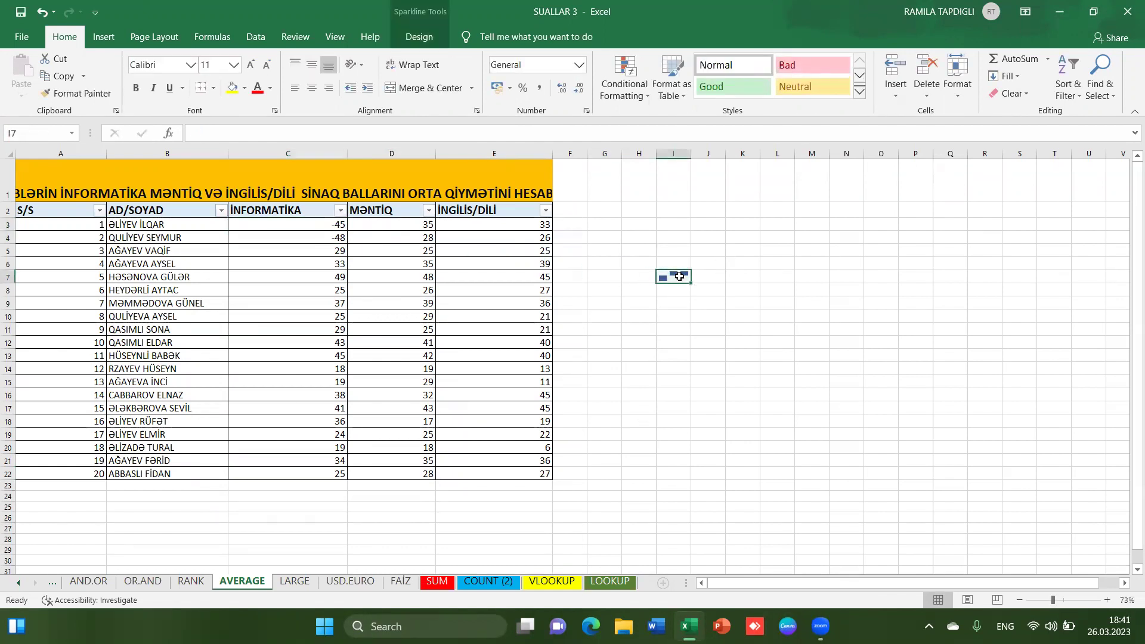
pyautogui.click(431, 36)
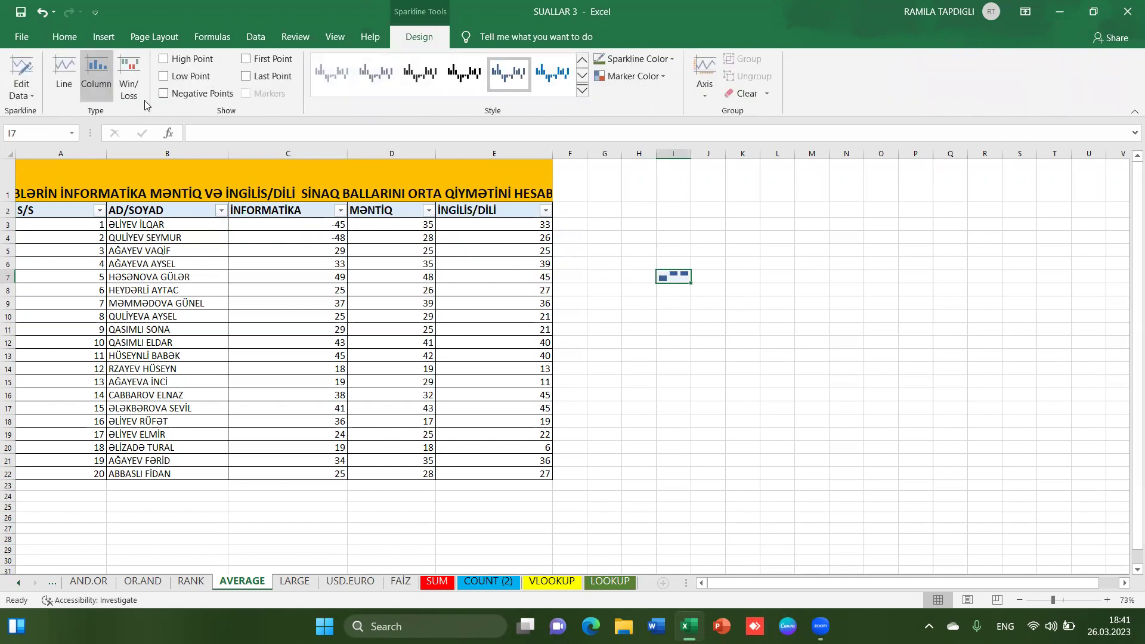
pyautogui.click(655, 76)
pyautogui.moveTo(636, 150)
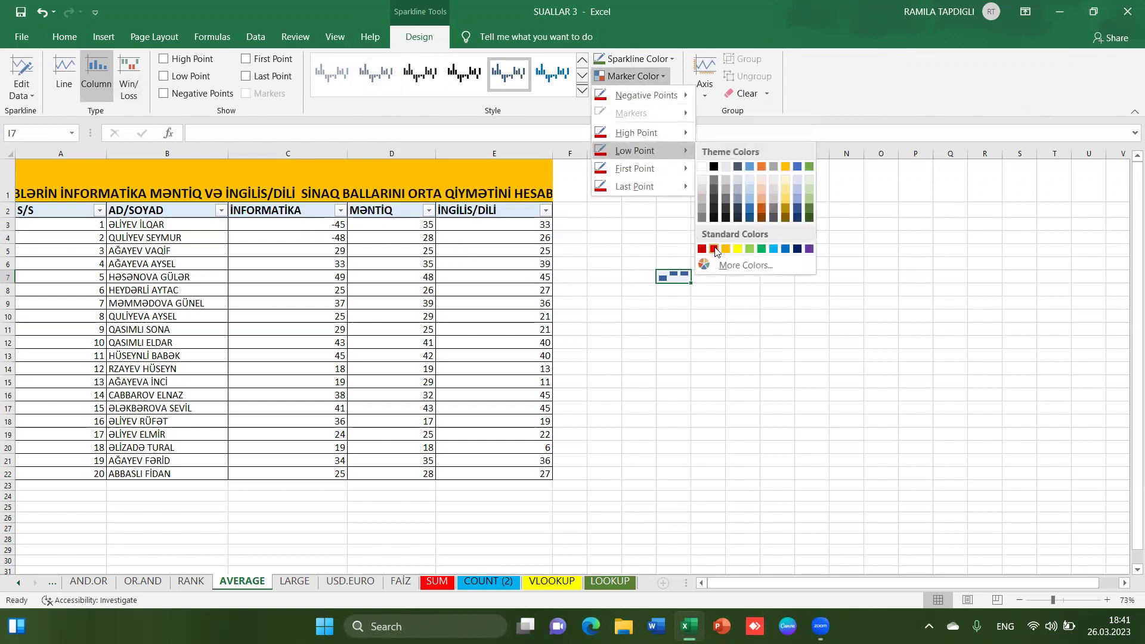
pyautogui.click(739, 249)
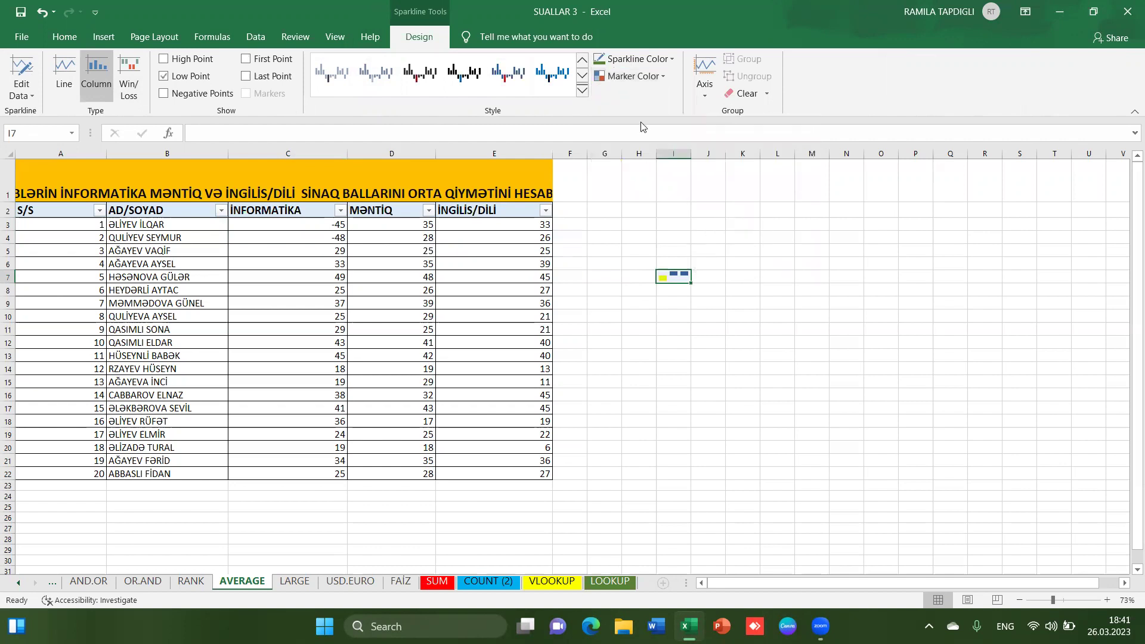
pyautogui.click(663, 80)
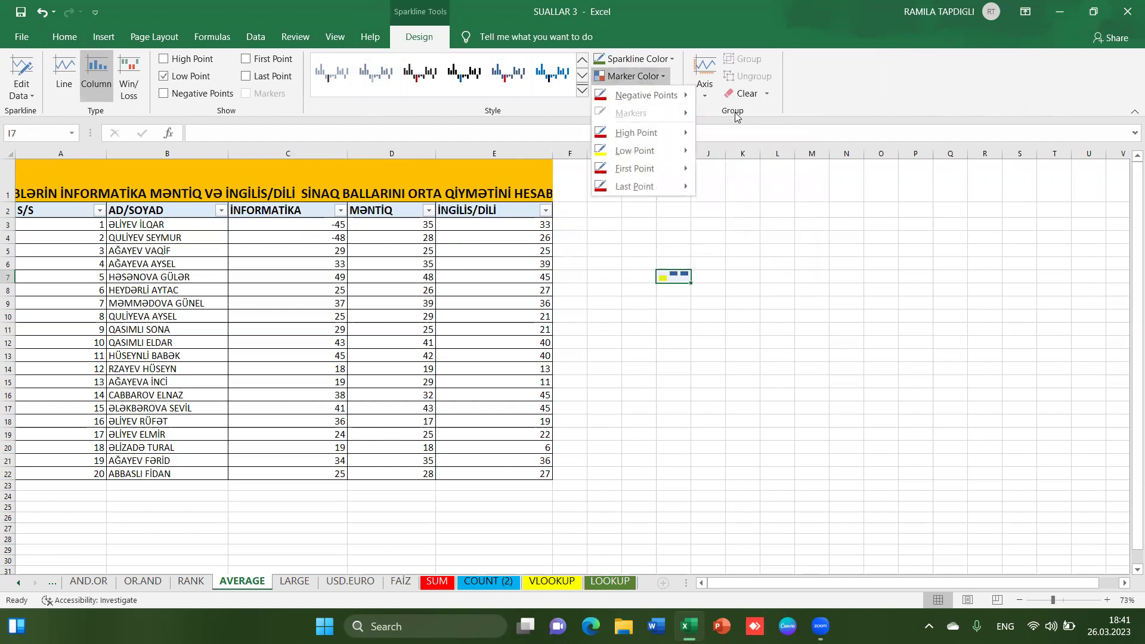
pyautogui.moveTo(636, 132)
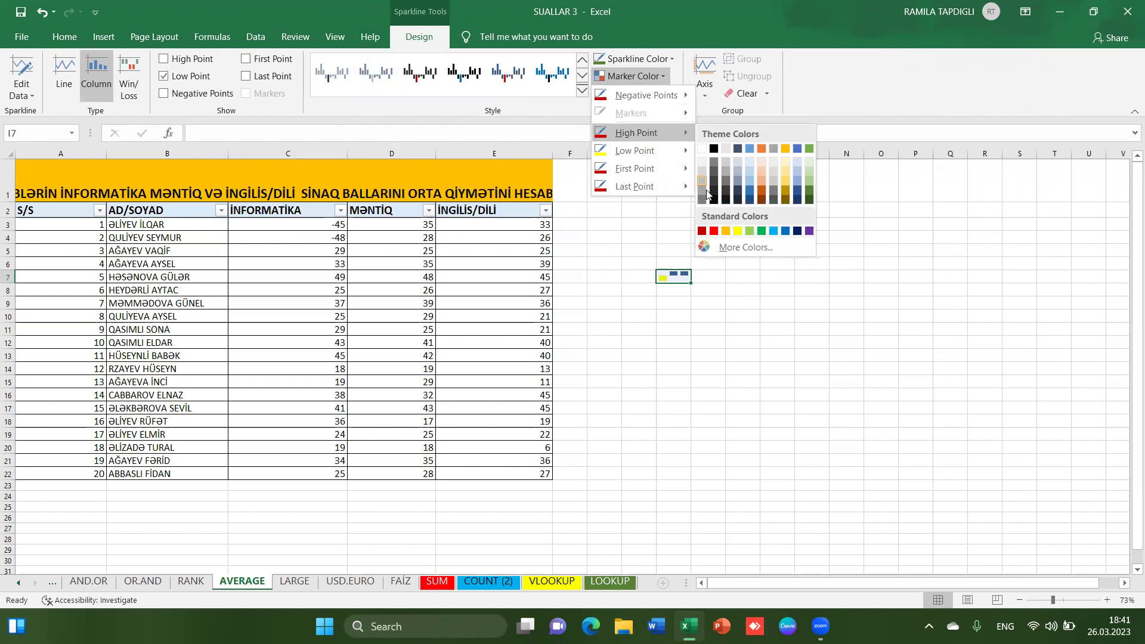
pyautogui.click(702, 231)
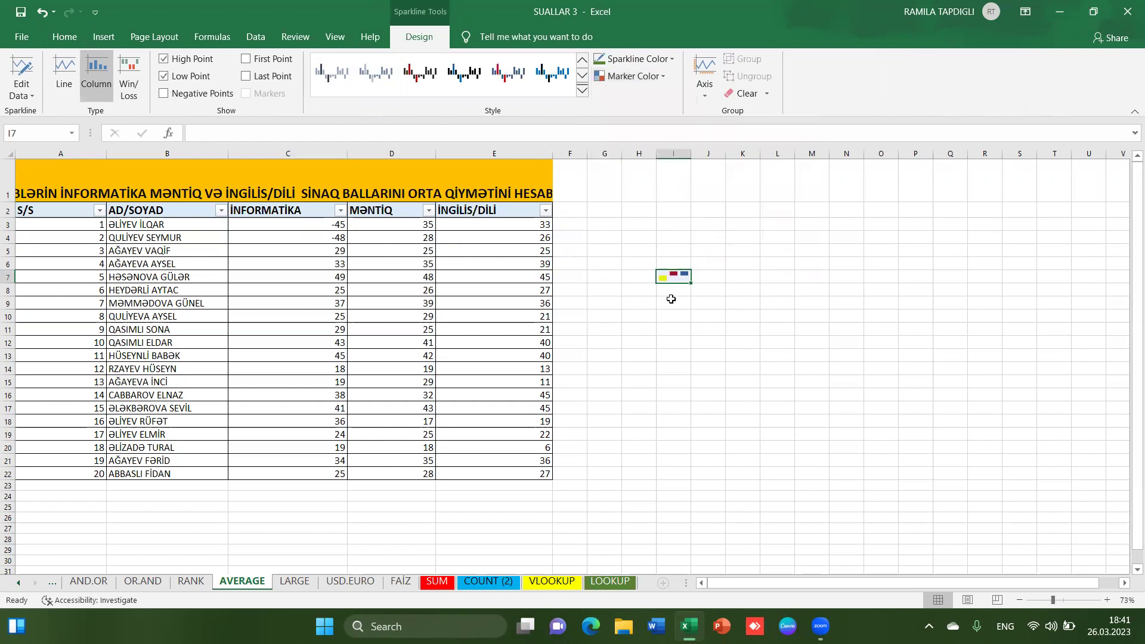
# Switch the I7 sparkline to the Win/Loss type.
pyautogui.click(653, 79)
pyautogui.moveTo(635, 168)
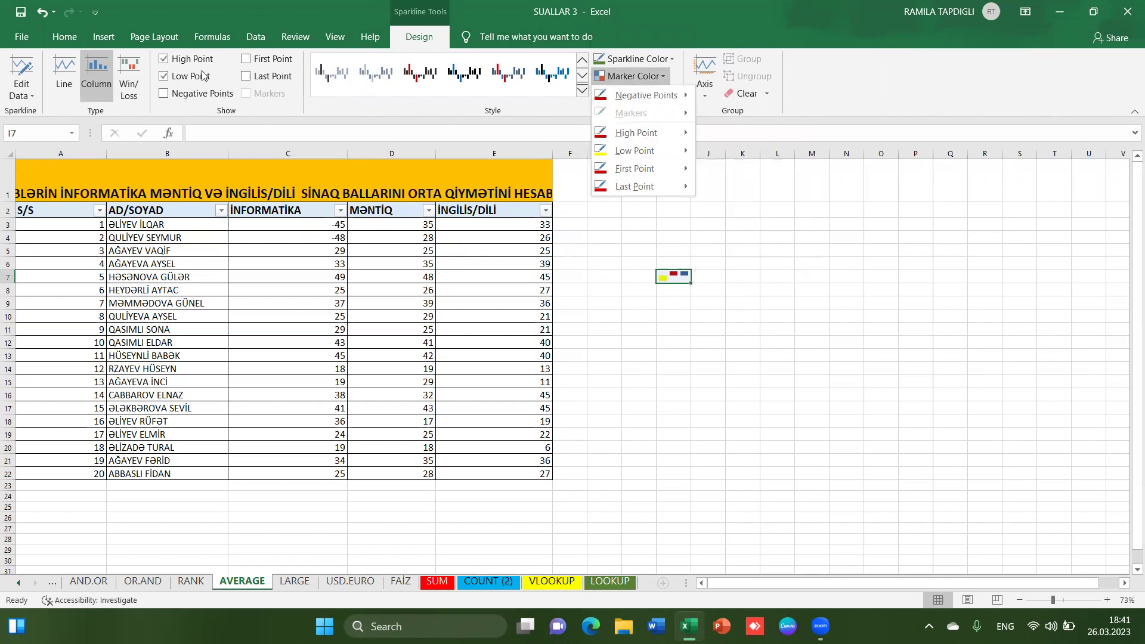
pyautogui.click(127, 92)
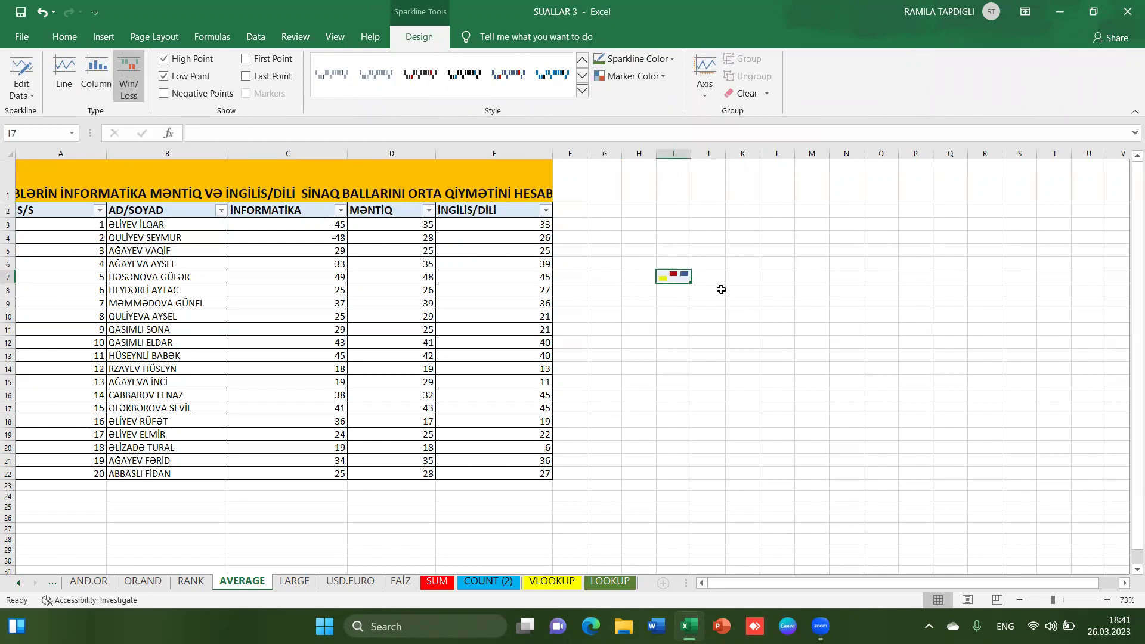
pyautogui.click(612, 325)
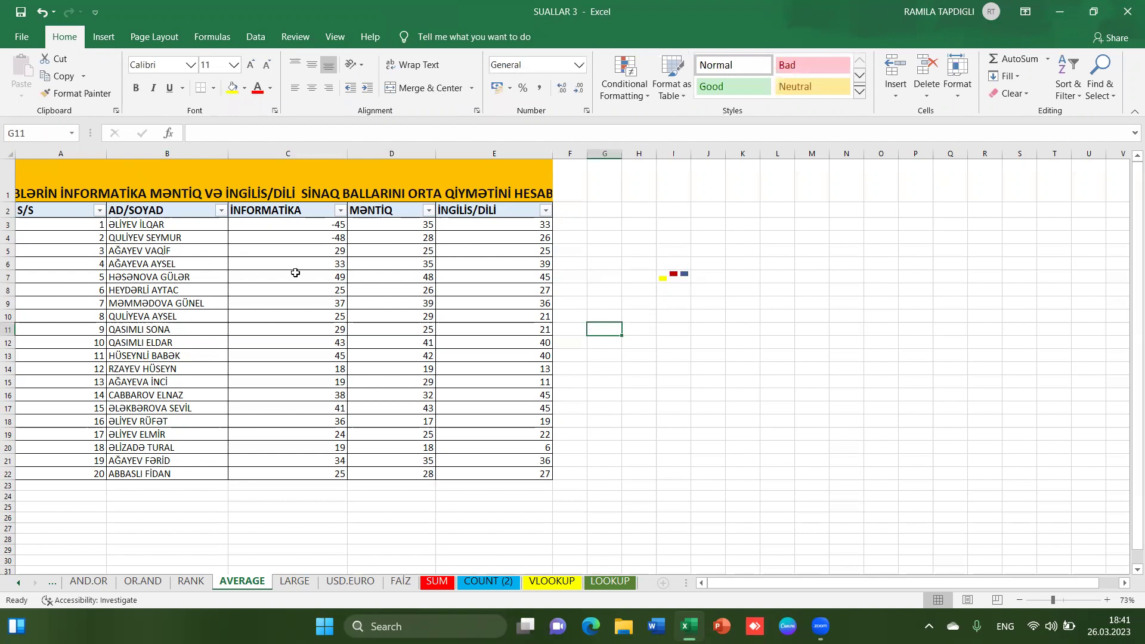
# Create a line sparkline of INFORMATIKA scores C7:C12 in cell O8.
pyautogui.moveTo(298, 274); pyautogui.dragTo(309, 337)
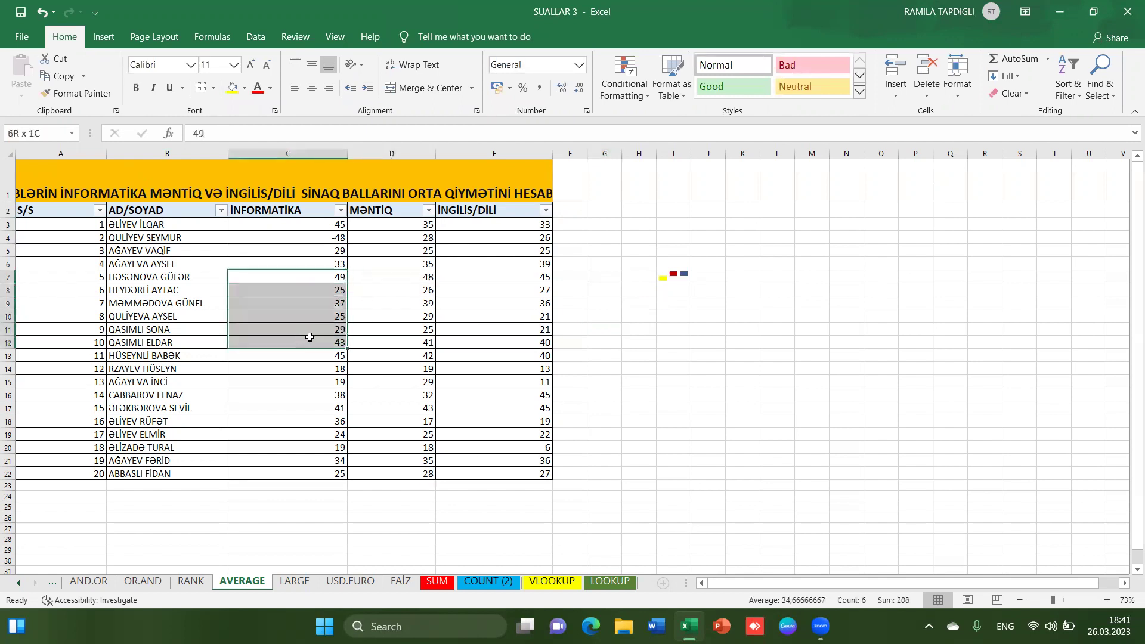
pyautogui.click(103, 41)
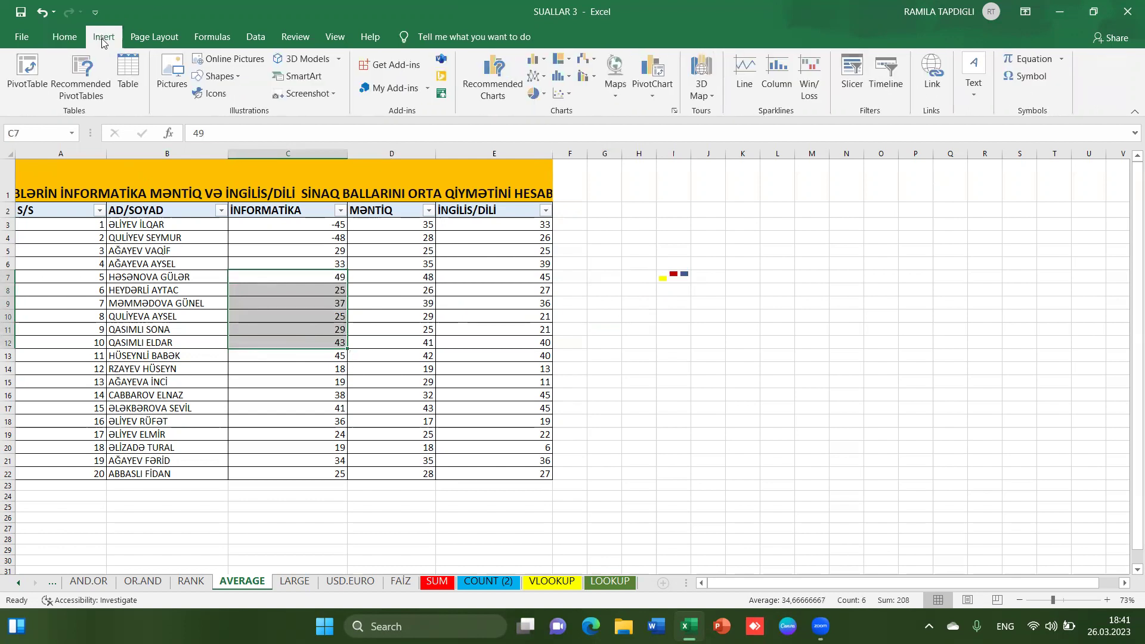
pyautogui.click(744, 77)
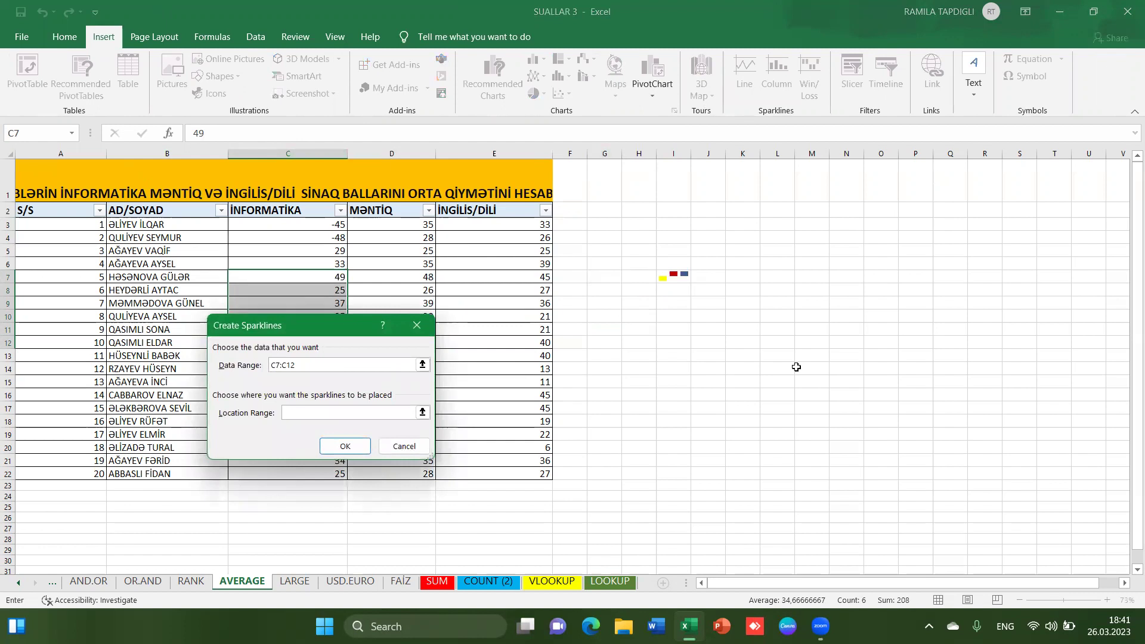
pyautogui.click(897, 291)
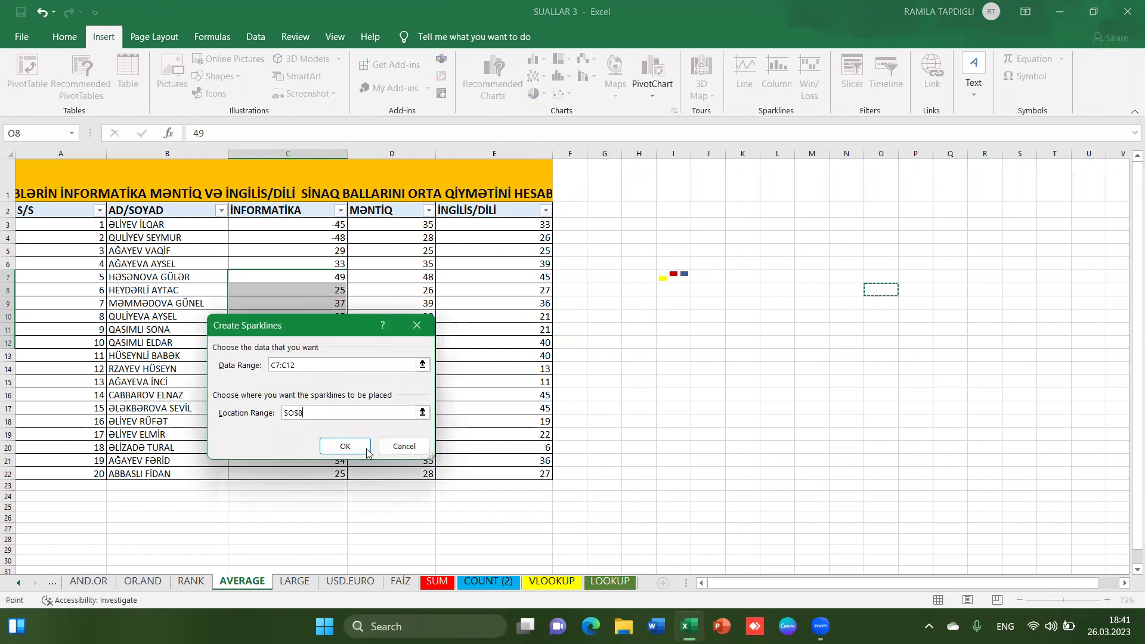
pyautogui.click(345, 445)
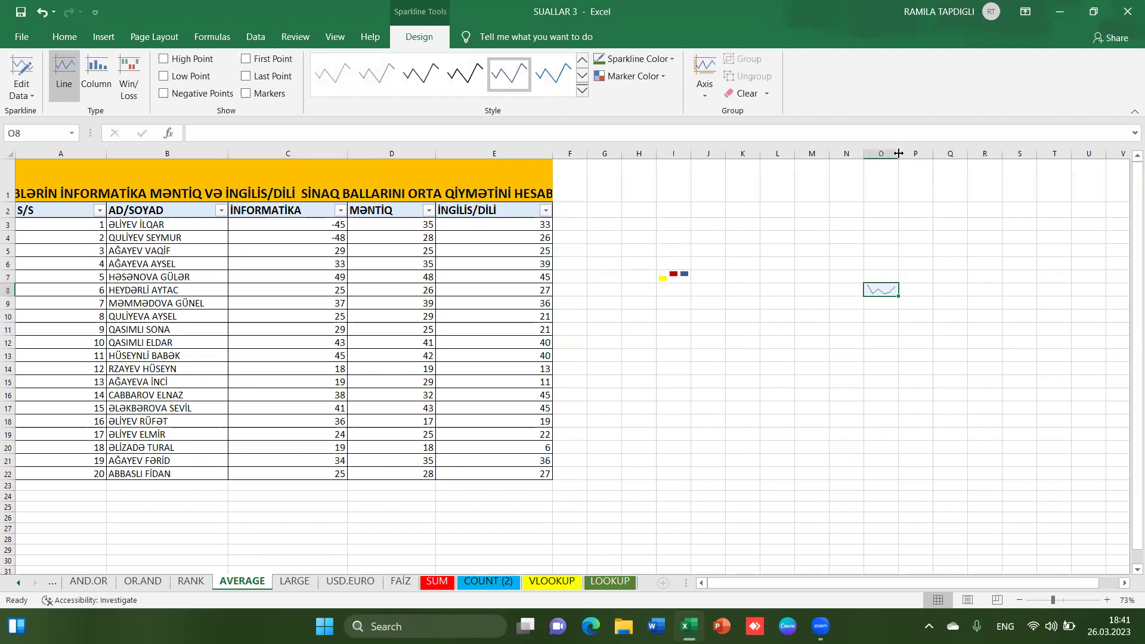
# Widen column O, mark the sparkline's low point, and apply a red-marker style.
pyautogui.moveTo(899, 153); pyautogui.dragTo(964, 154)
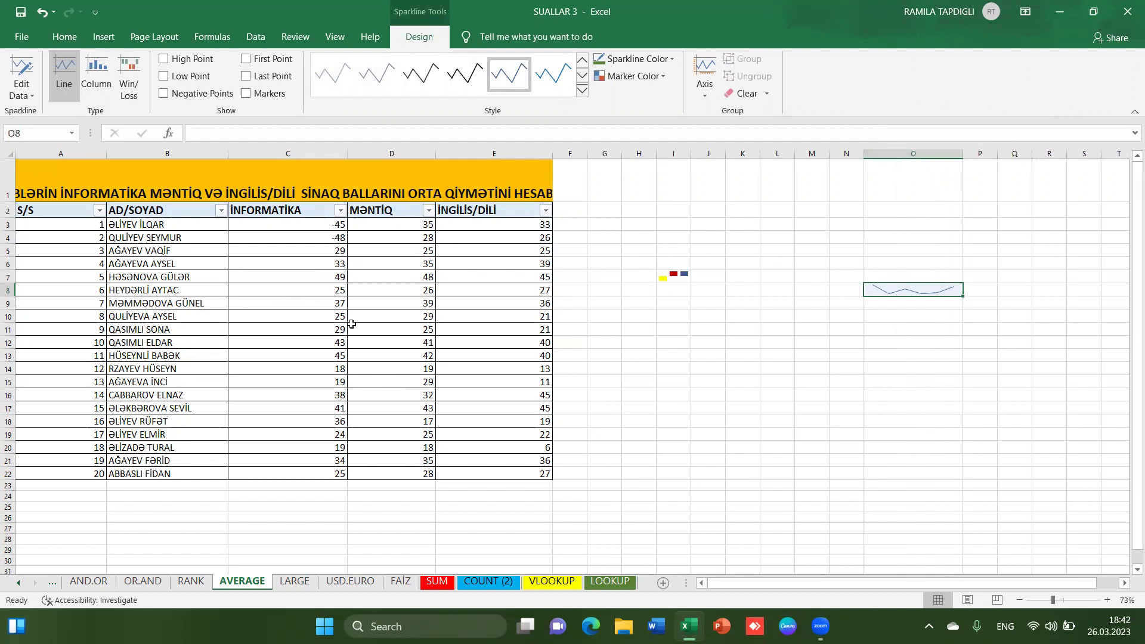
pyautogui.click(177, 80)
pyautogui.click(1063, 600)
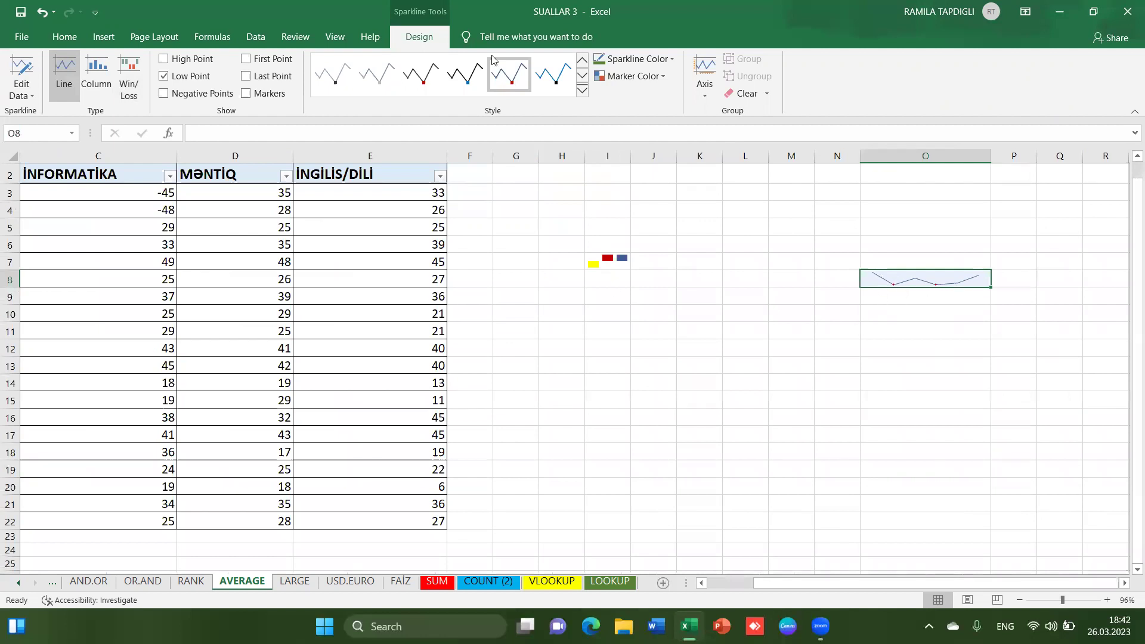
pyautogui.click(391, 85)
pyautogui.click(421, 74)
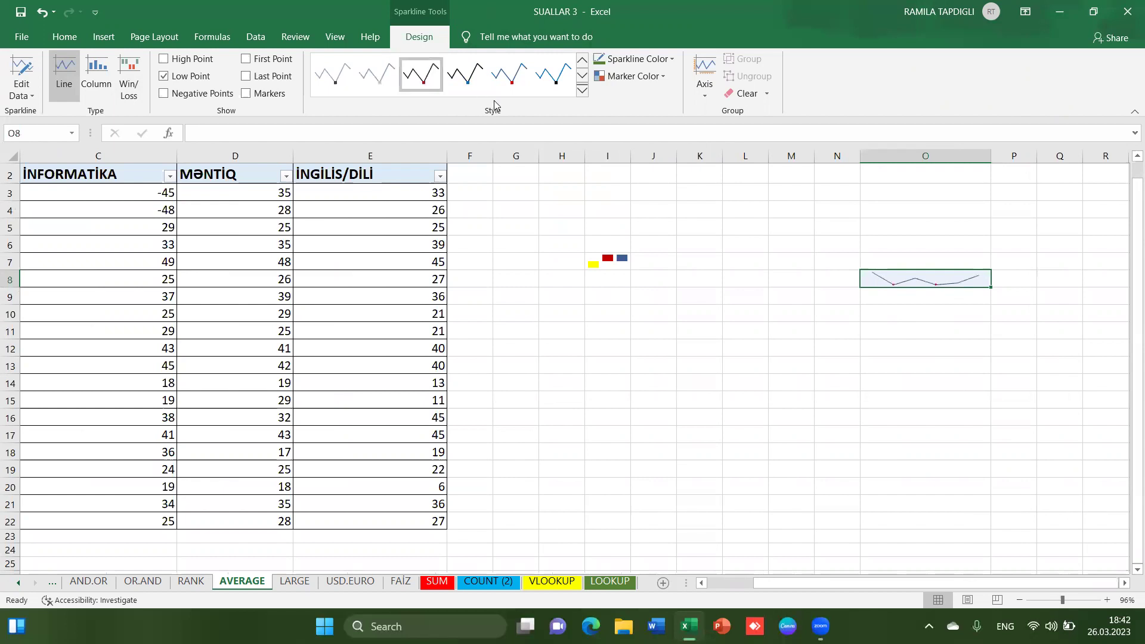
pyautogui.click(568, 362)
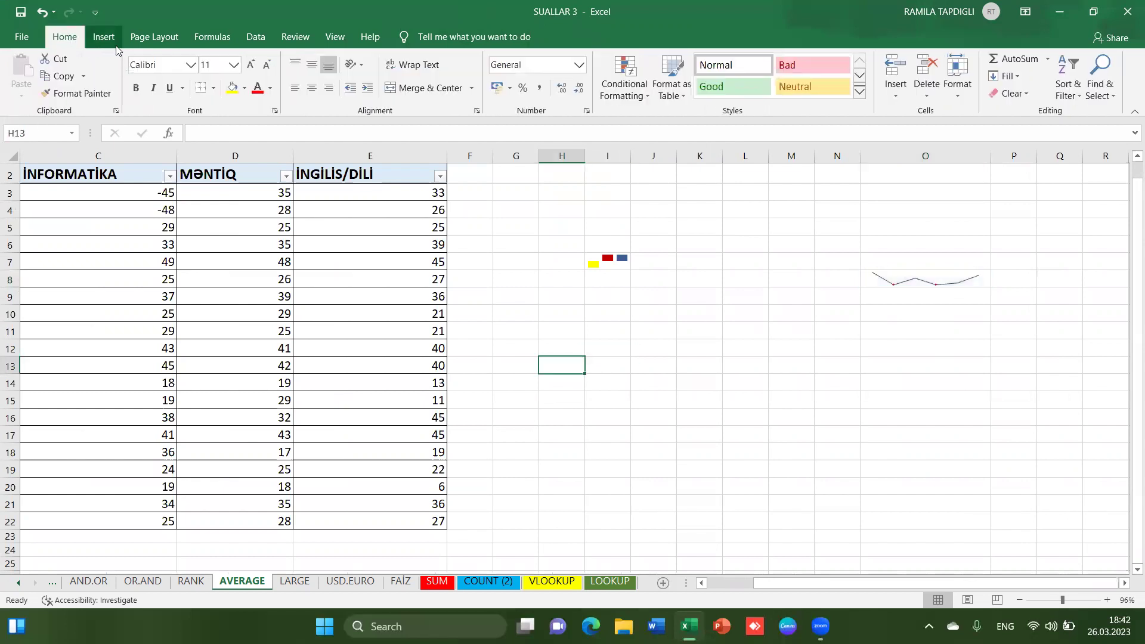
# Insert a hyperlink in cell G11 to the FUNKSİYALAR.xlsx workbook.
pyautogui.click(95, 40)
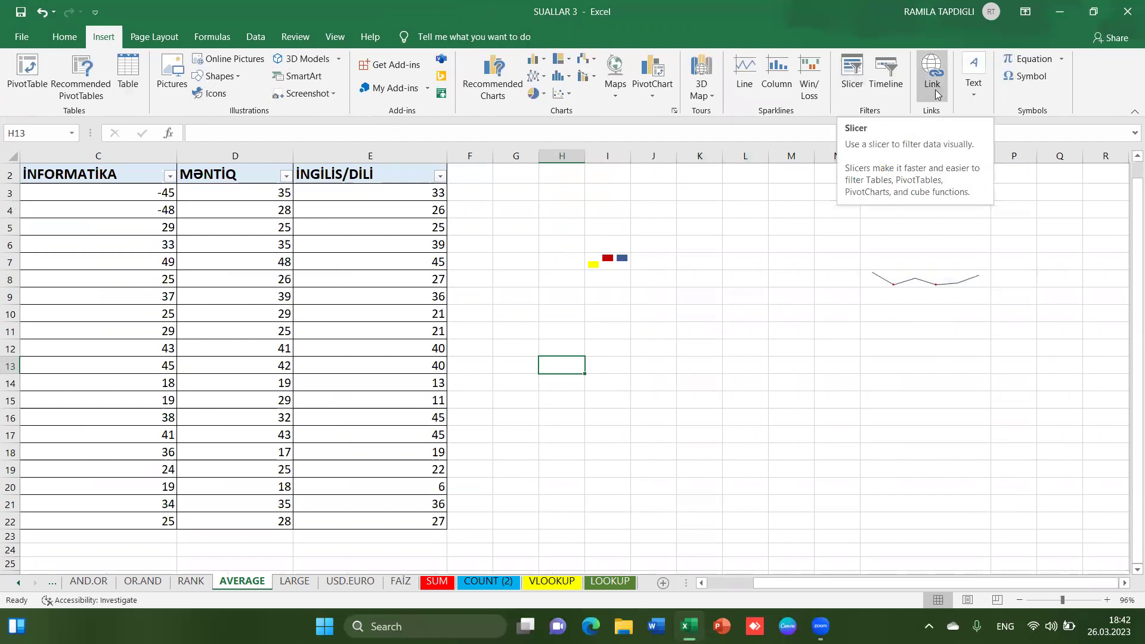
pyautogui.click(719, 308)
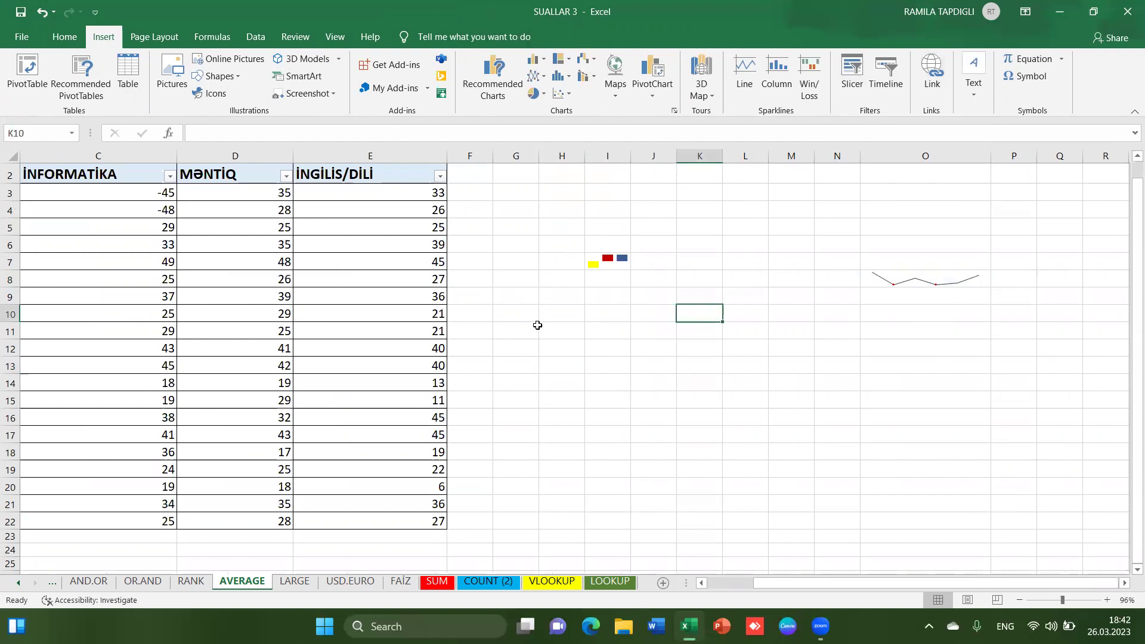
pyautogui.click(536, 326)
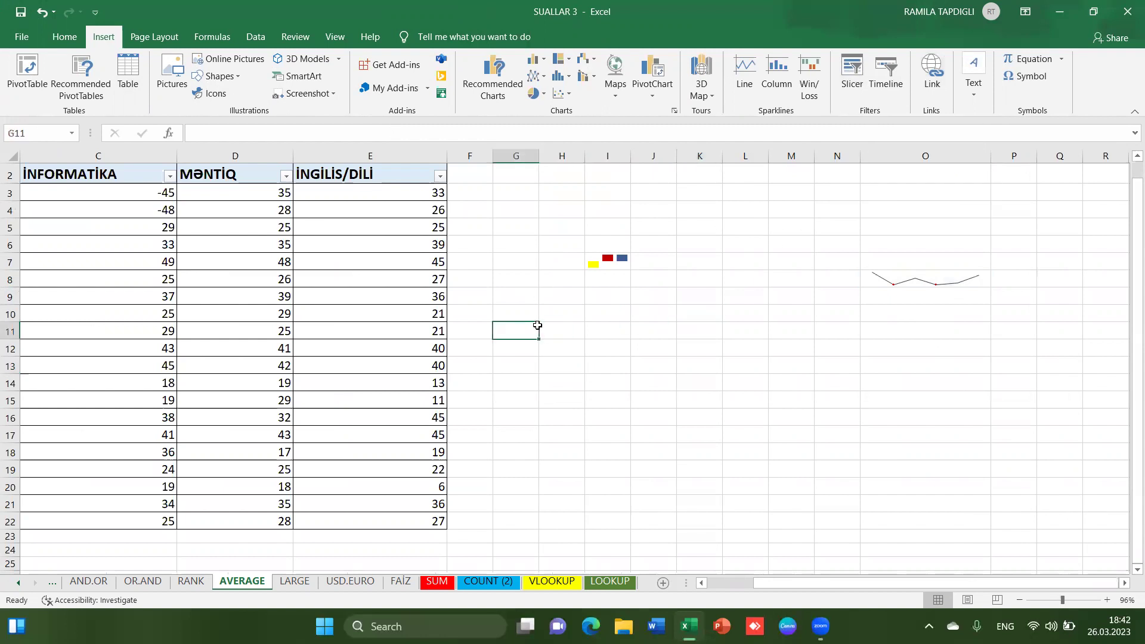
pyautogui.click(930, 73)
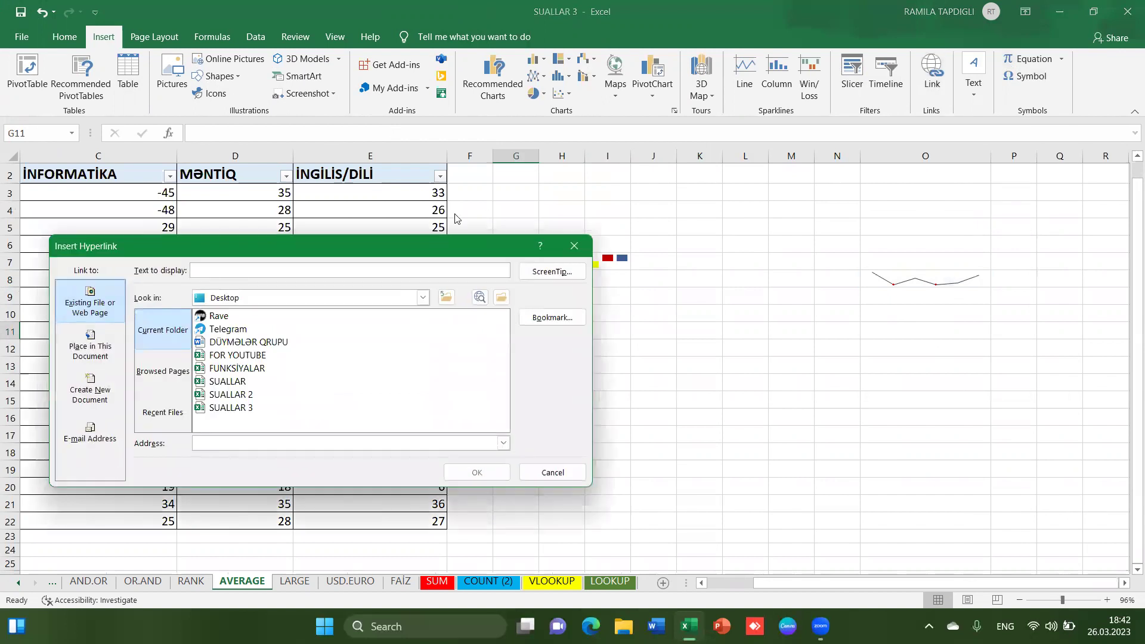
pyautogui.click(268, 368)
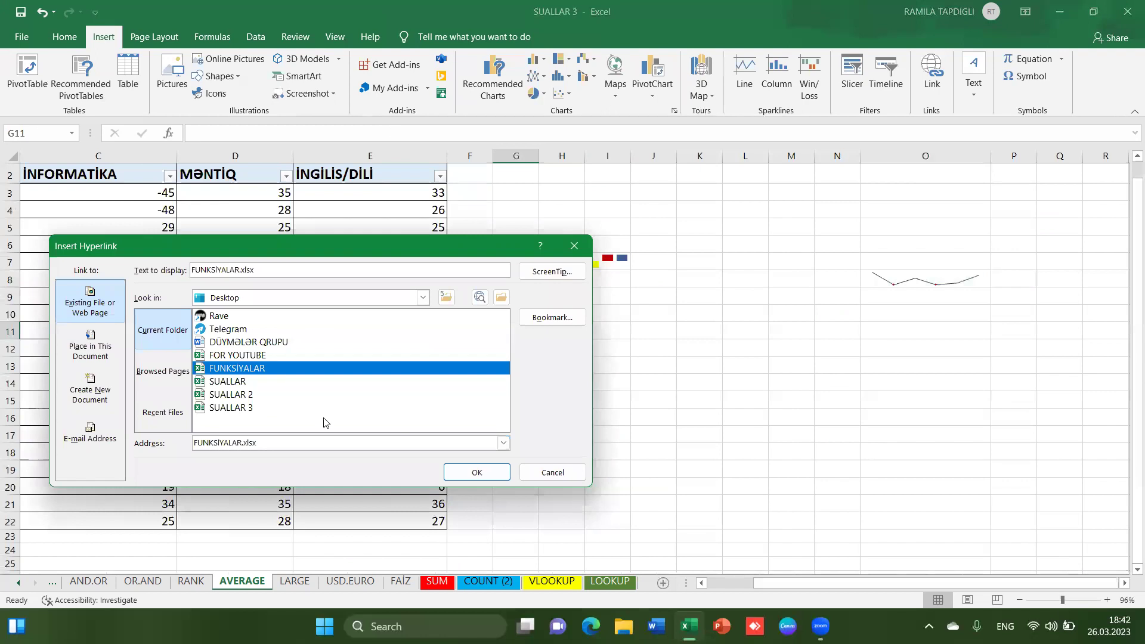
pyautogui.click(477, 473)
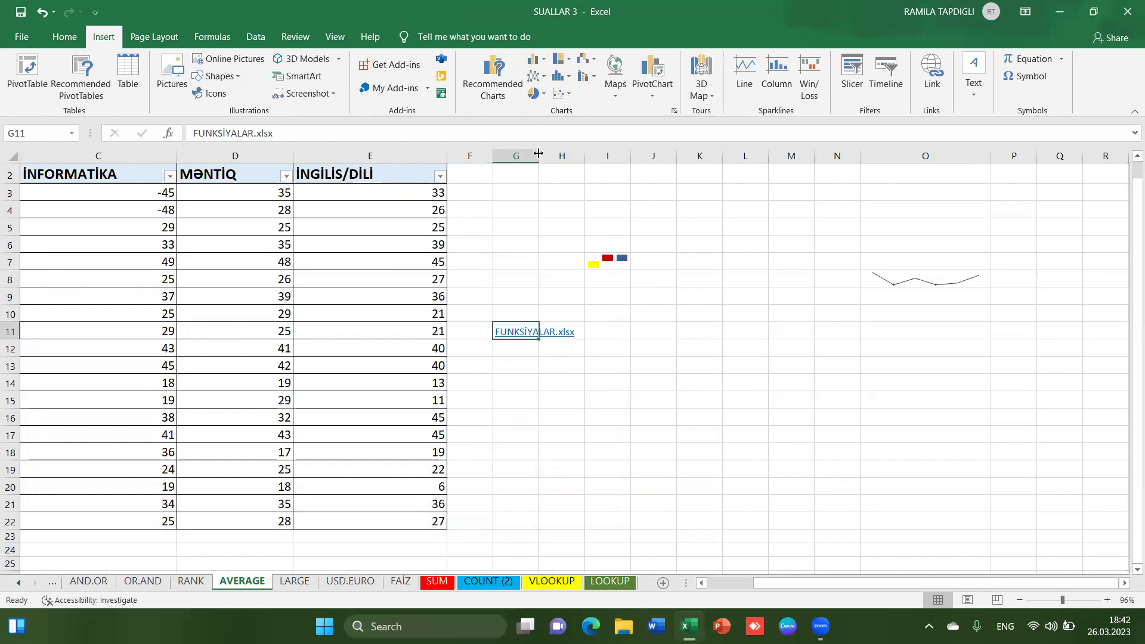
# Widen column G, follow the G11 link to open FUNKSİYALAR.xlsx, then close it.
pyautogui.moveTo(538, 154); pyautogui.dragTo(611, 154)
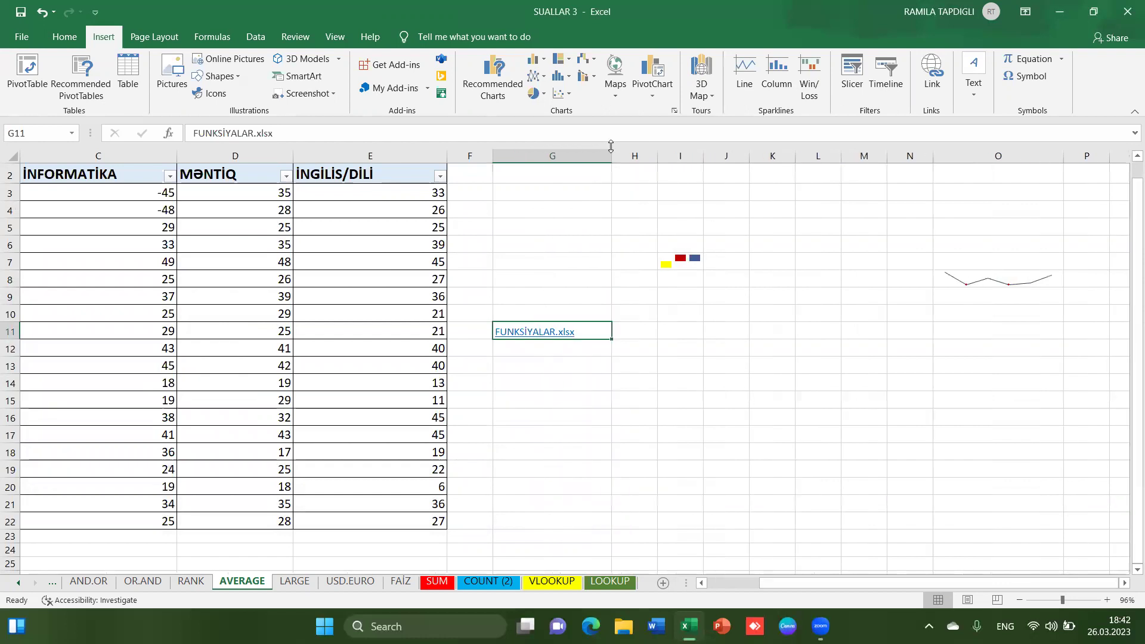
pyautogui.click(545, 333)
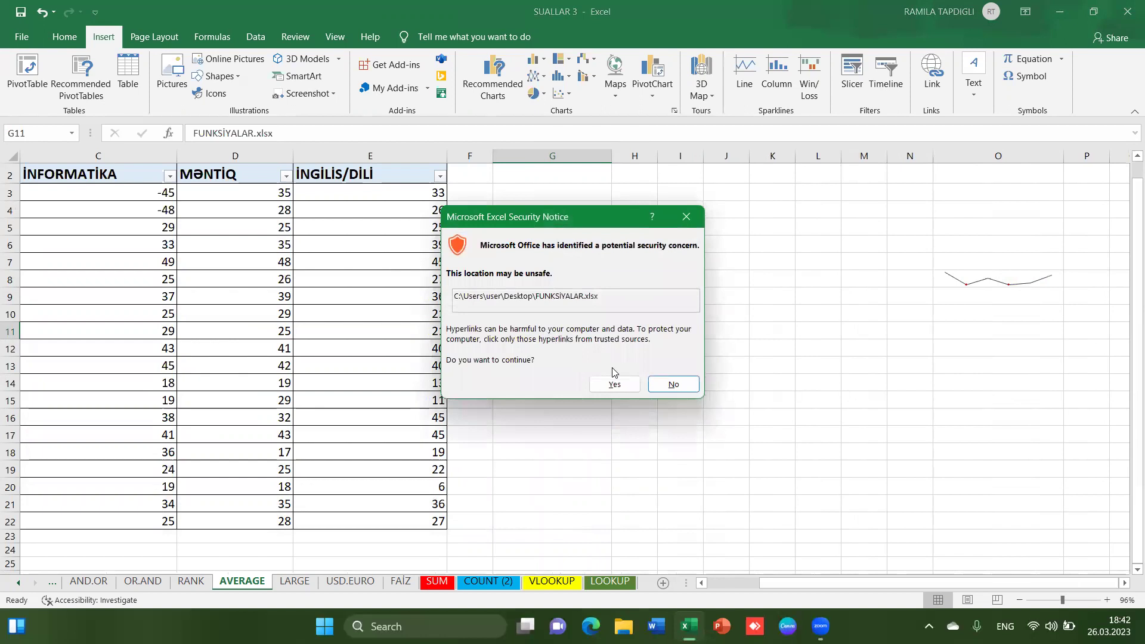
pyautogui.click(632, 382)
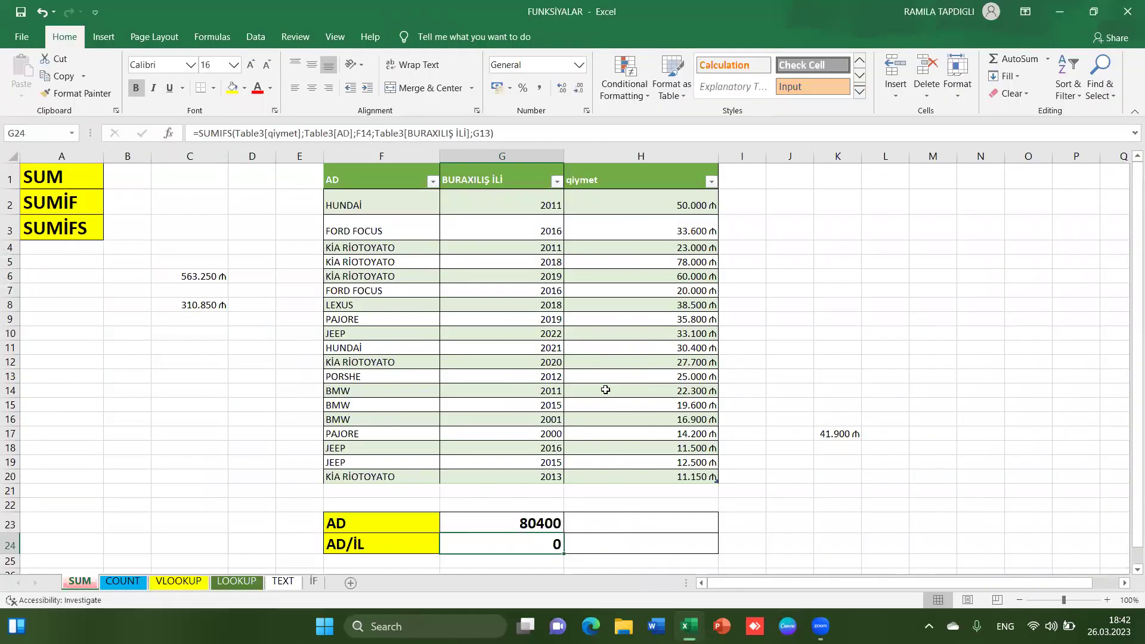
pyautogui.click(1128, 8)
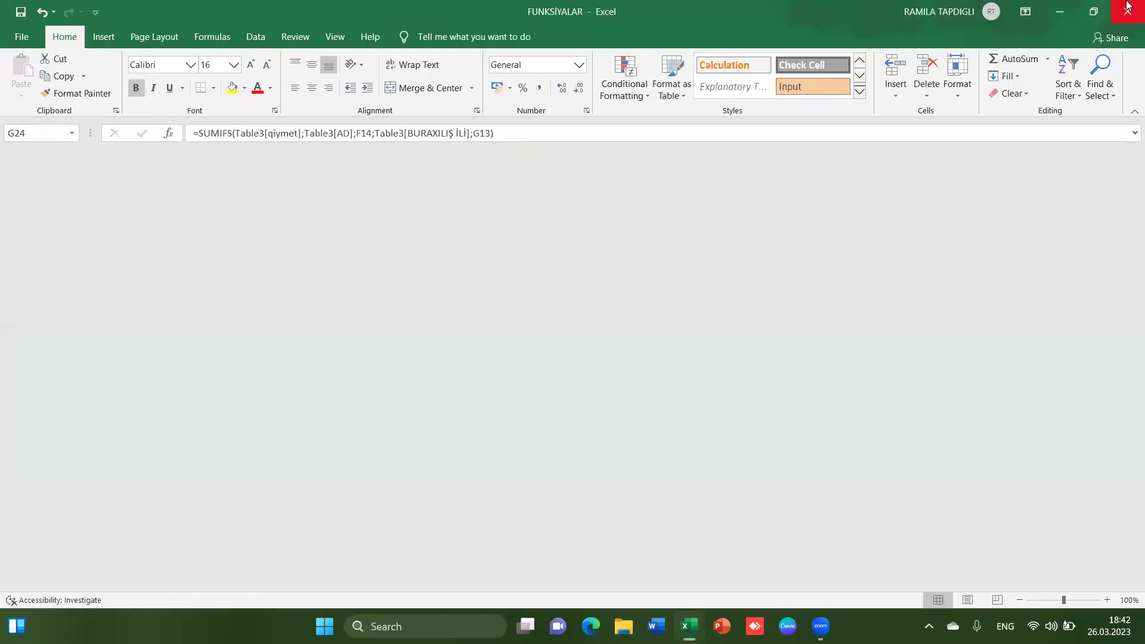
pyautogui.click(638, 387)
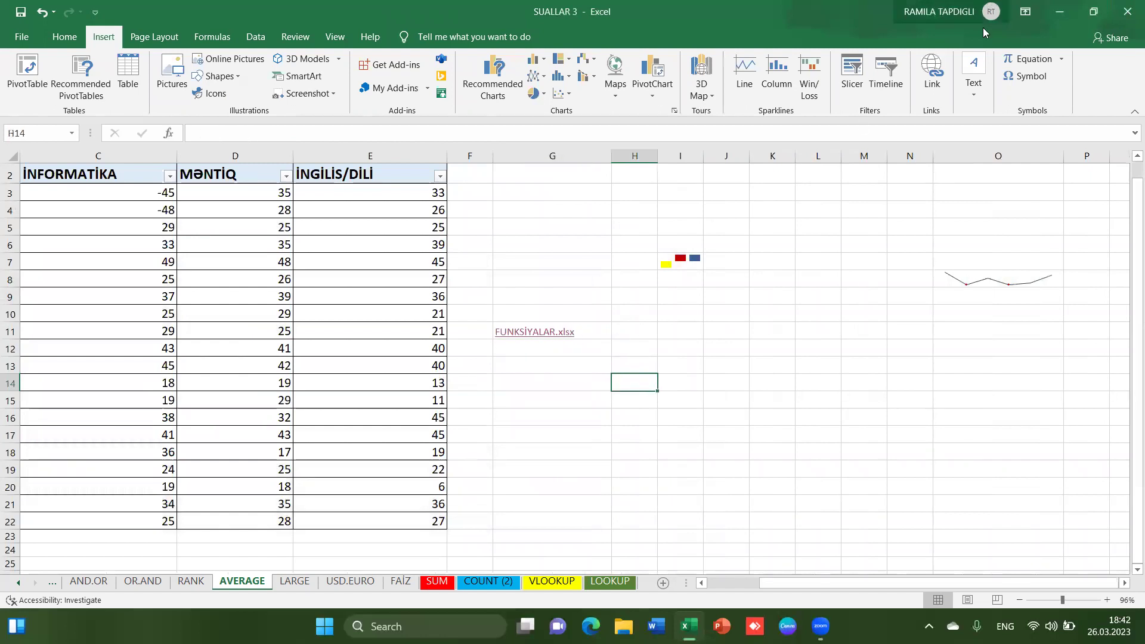
# Preview the WordArt styles, then open the Object dialog to embed a new object.
pyautogui.click(971, 74)
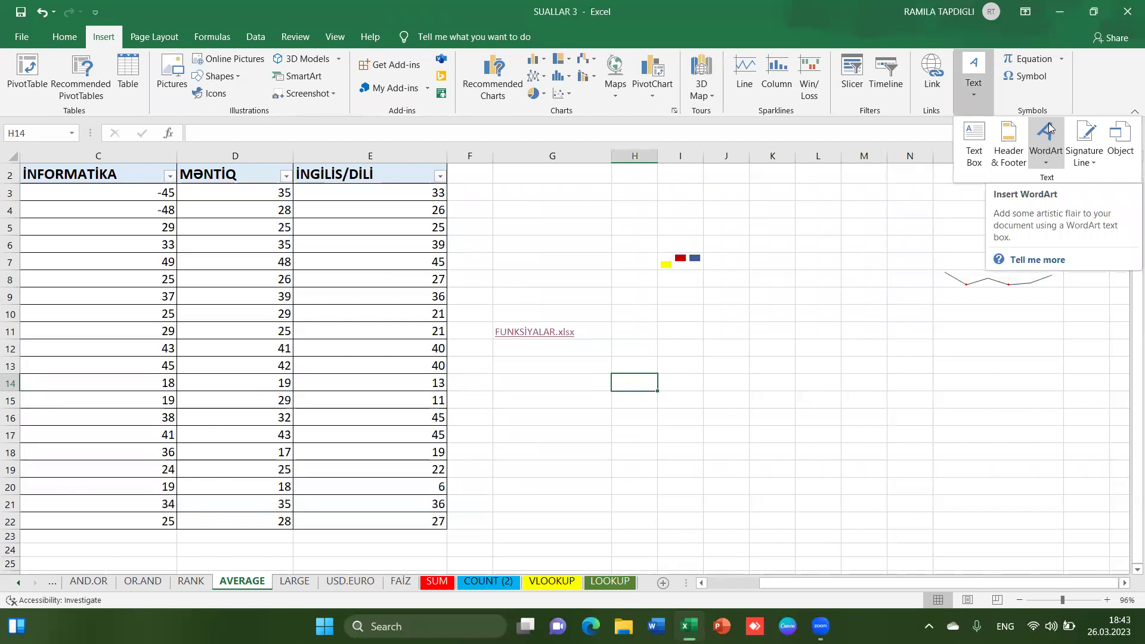
pyautogui.click(1055, 153)
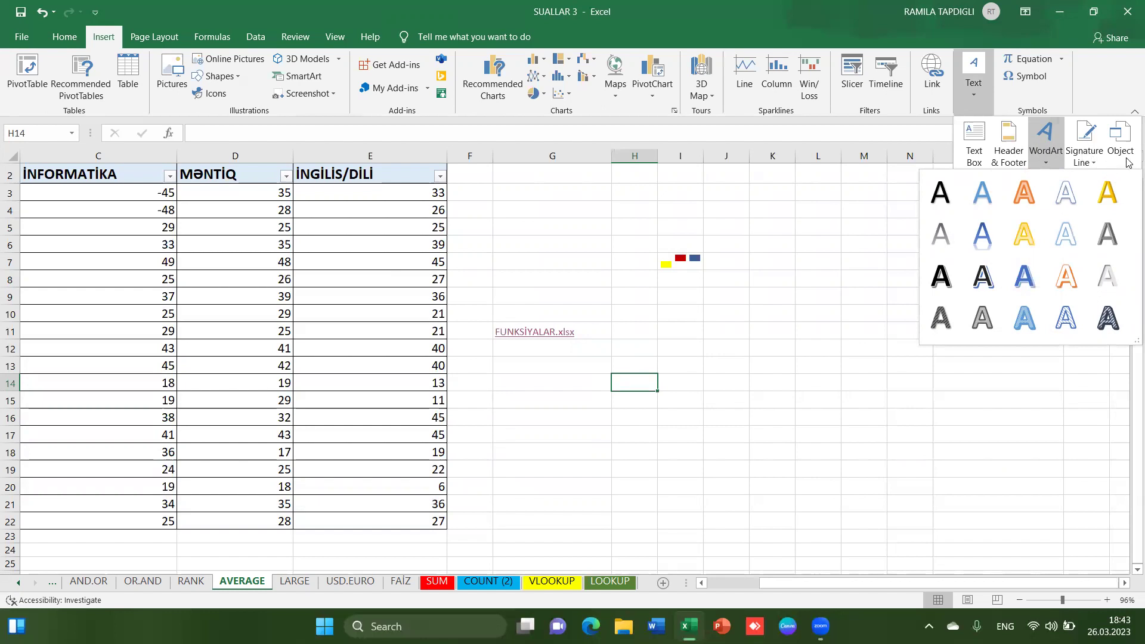
pyautogui.click(1121, 143)
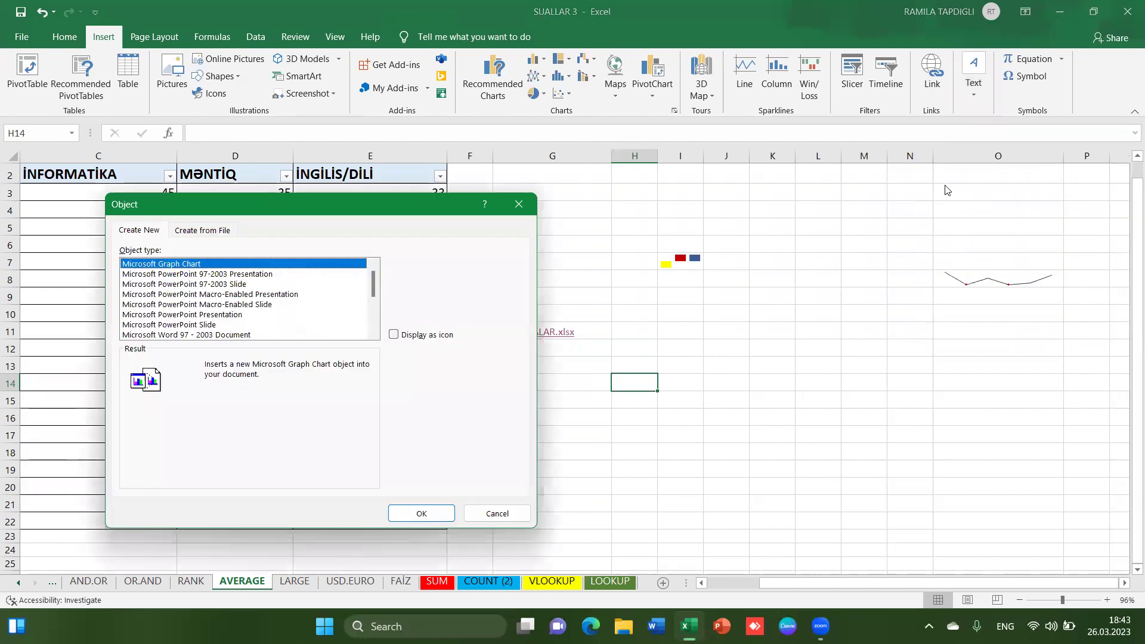
# Embed a Microsoft PowerPoint 97-2003 Slide object on the AVERAGE sheet.
pyautogui.moveTo(375, 286)
pyautogui.mouseDown()
pyautogui.moveTo(378, 316)
pyautogui.moveTo(381, 288)
pyautogui.mouseUp()
pyautogui.click(195, 285)
pyautogui.click(439, 516)
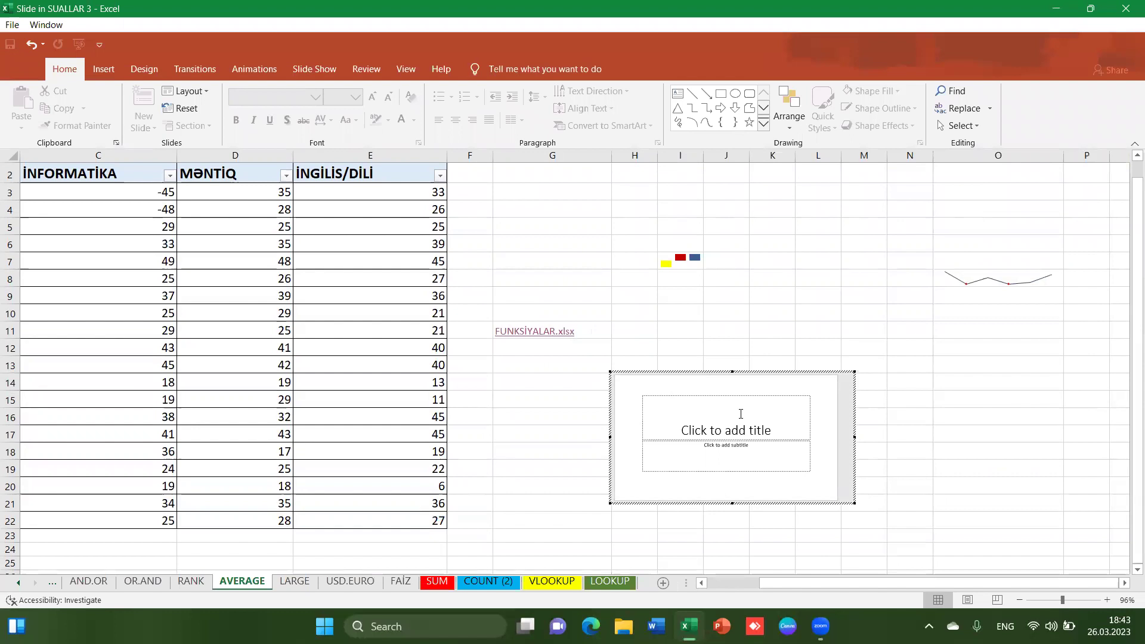
# Select the slide's subtitle box, browse the Insert, Transitions and Animations features, then exit slide editing.
pyautogui.click(731, 454)
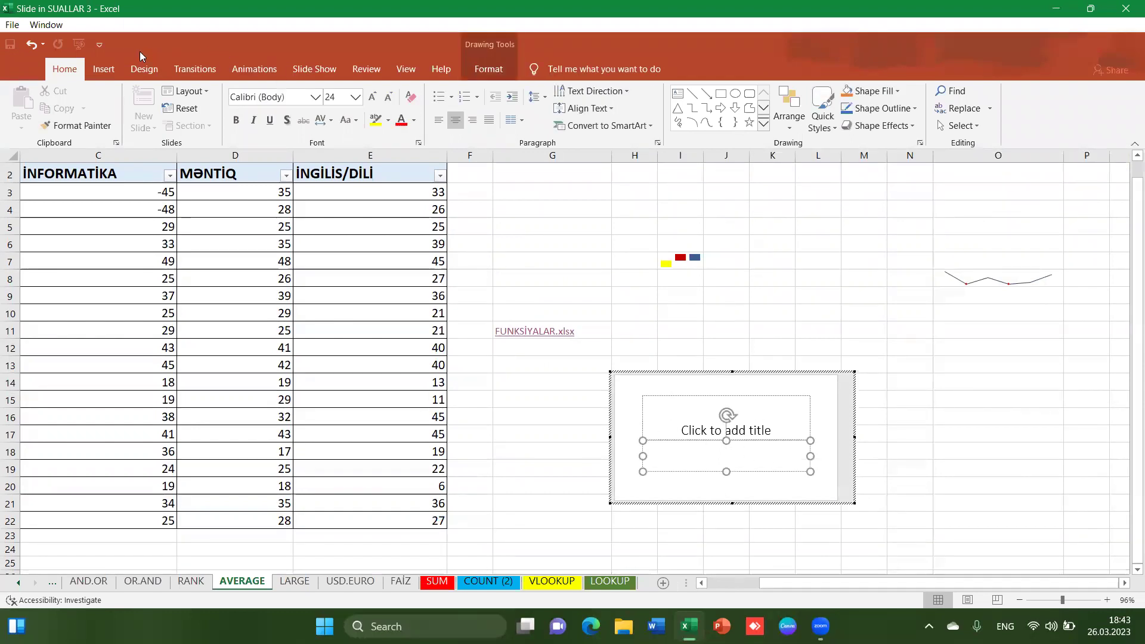
pyautogui.click(101, 70)
pyautogui.click(196, 69)
pyautogui.click(270, 72)
pyautogui.click(602, 294)
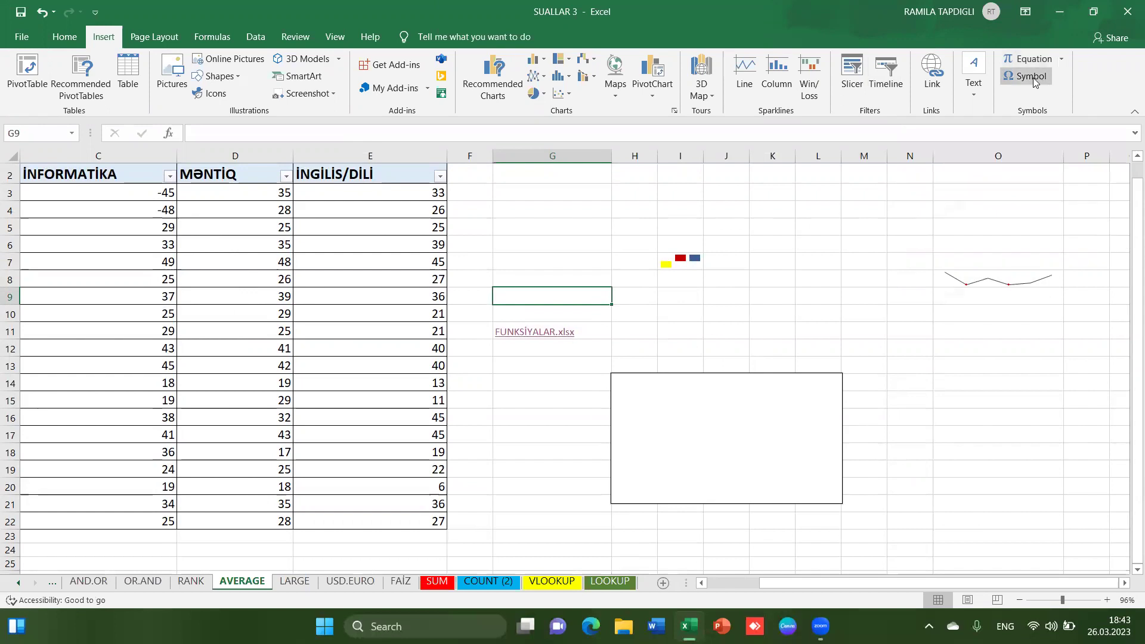
pyautogui.click(1034, 78)
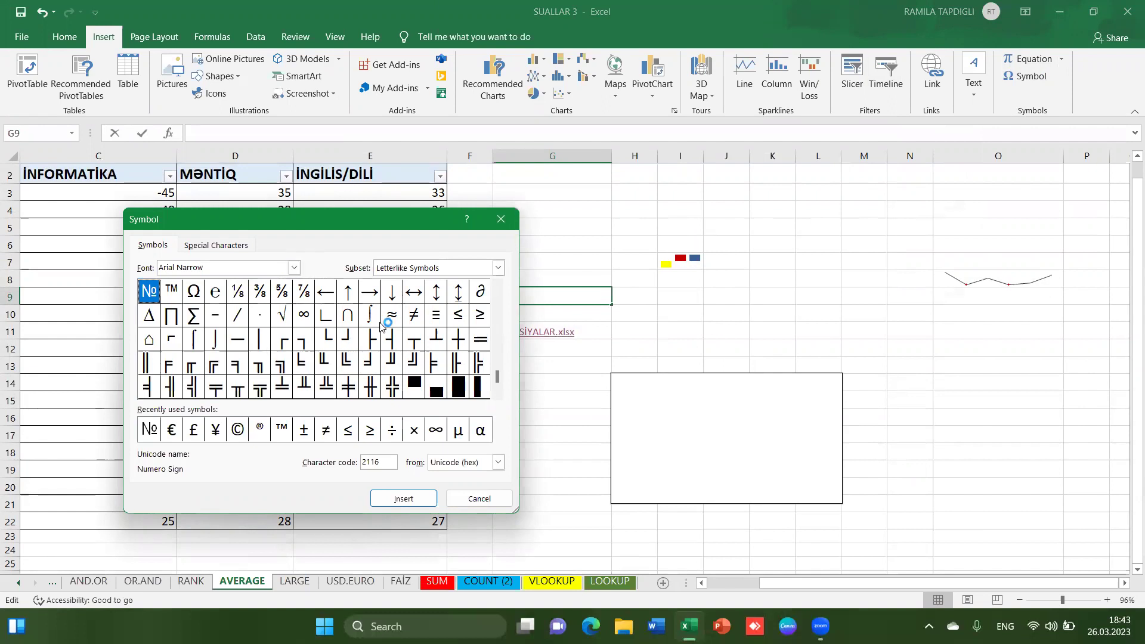
pyautogui.click(506, 218)
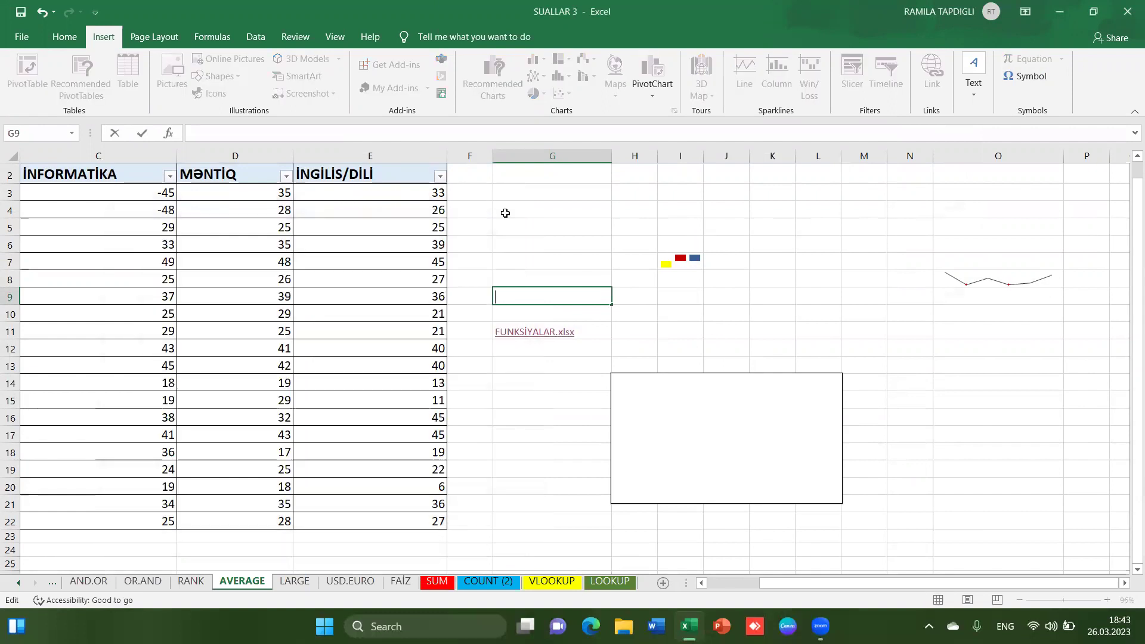
pyautogui.click(594, 244)
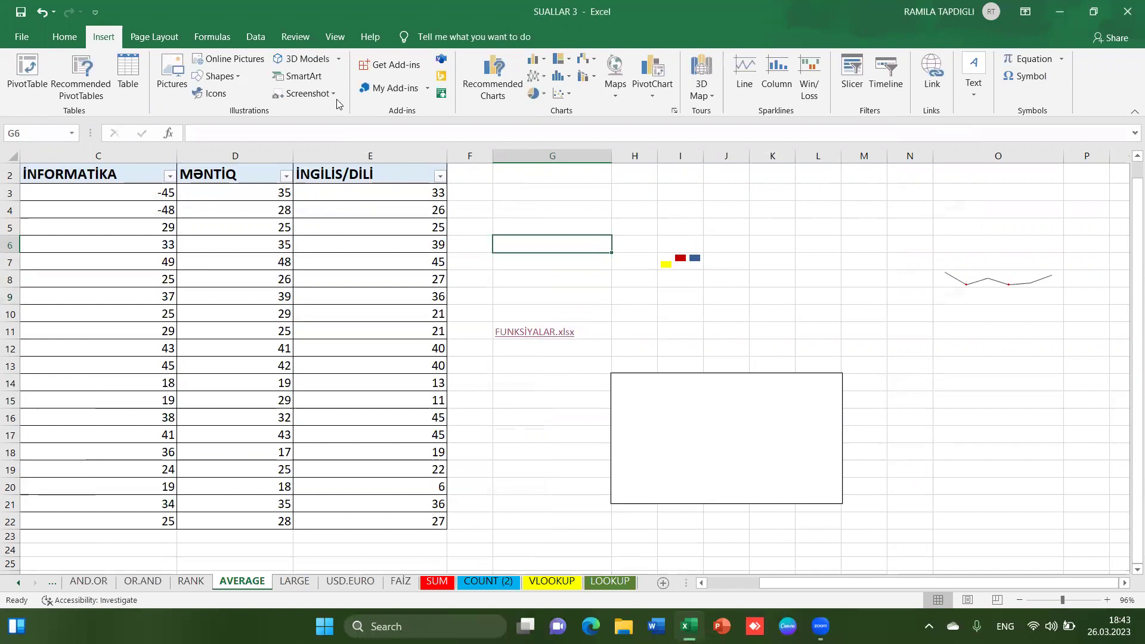